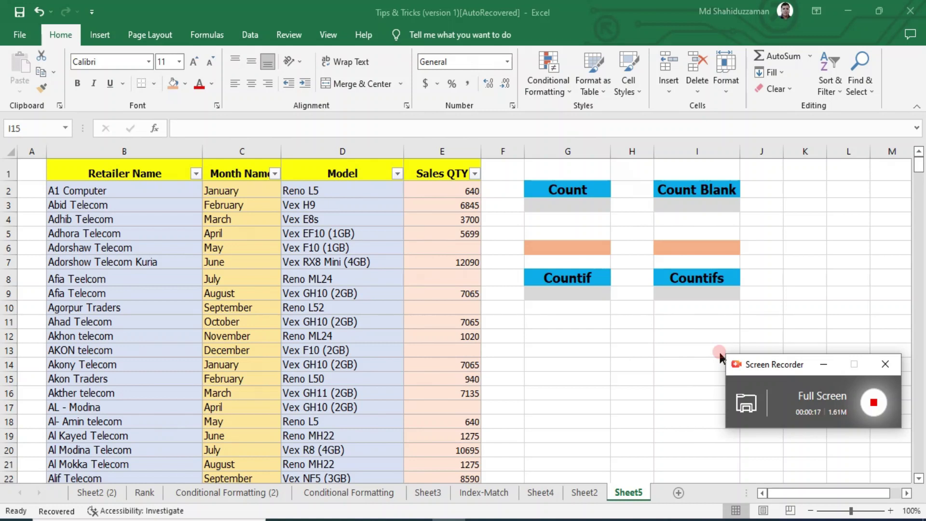
Step: Point out the Count, Count Blank, Countif and Countifs heading cells on Sheet5
left_click(820, 366)
left_click(682, 372)
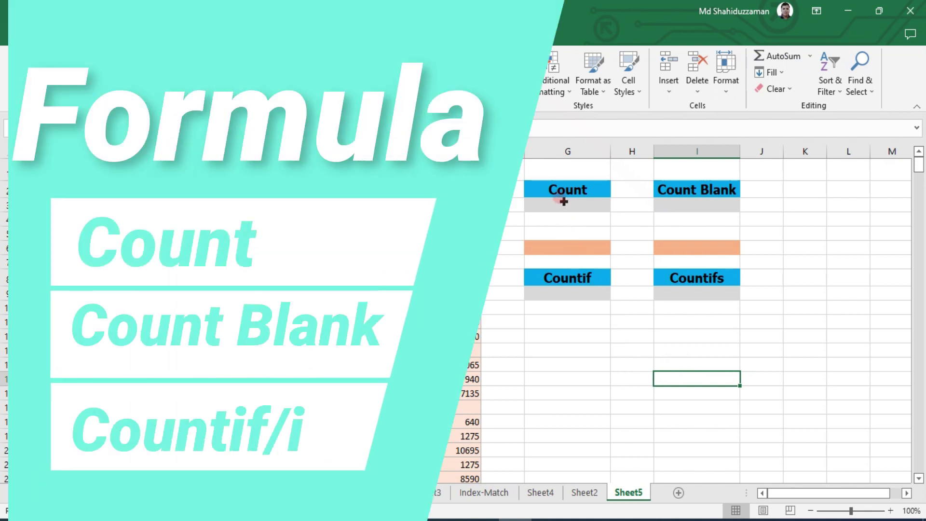
left_click(535, 187)
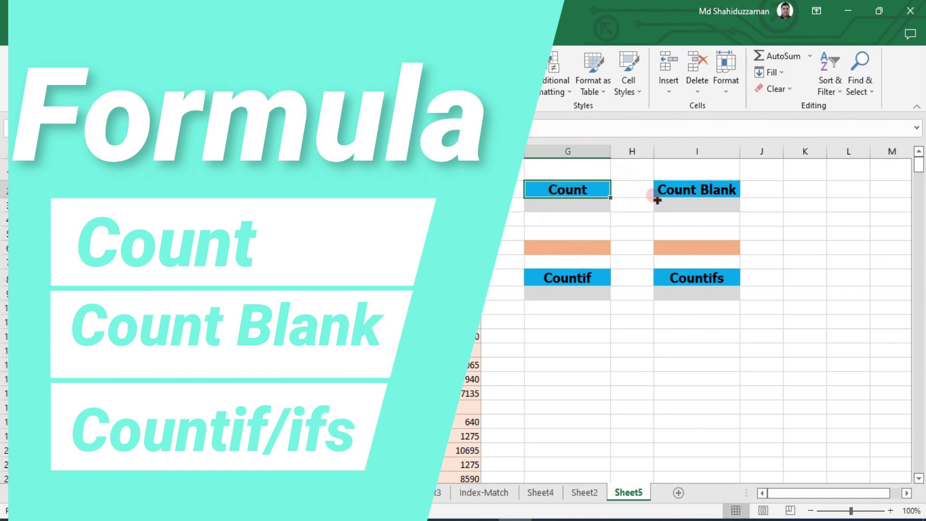
left_click(675, 189)
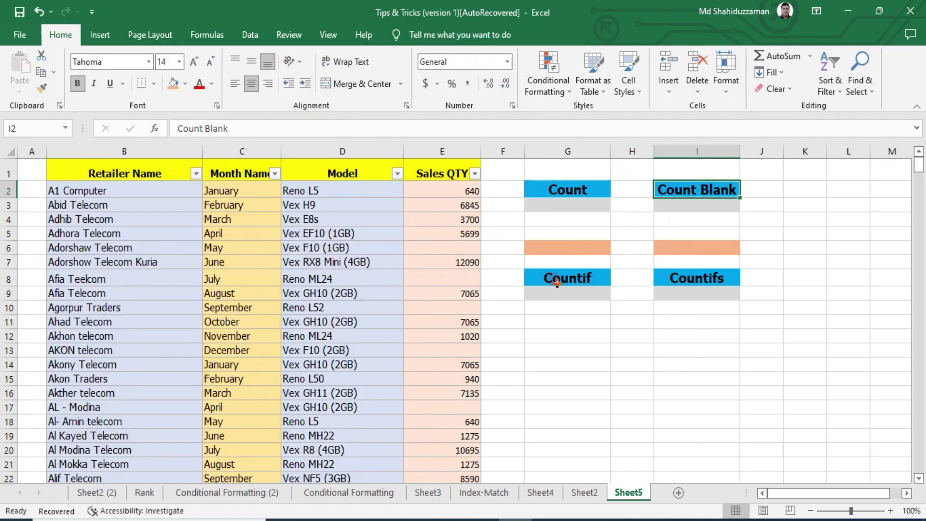
left_click(557, 282)
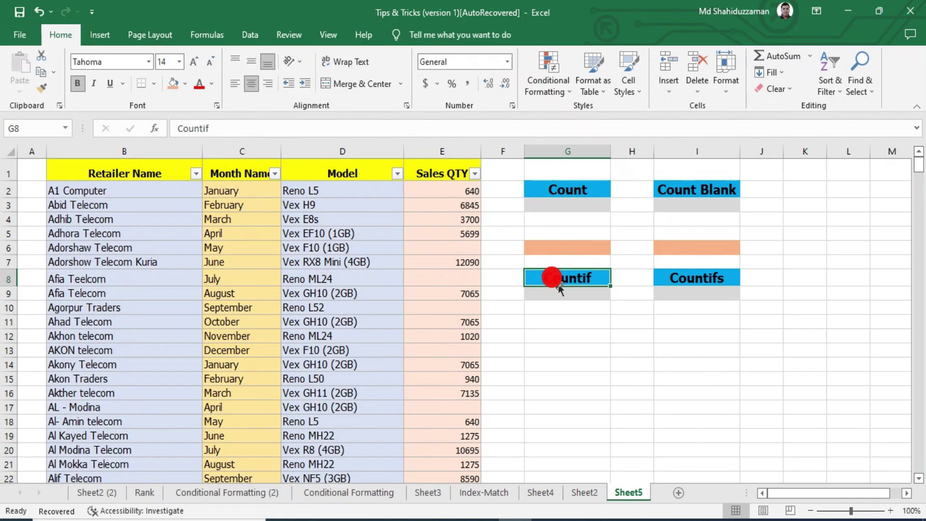
left_click(700, 273)
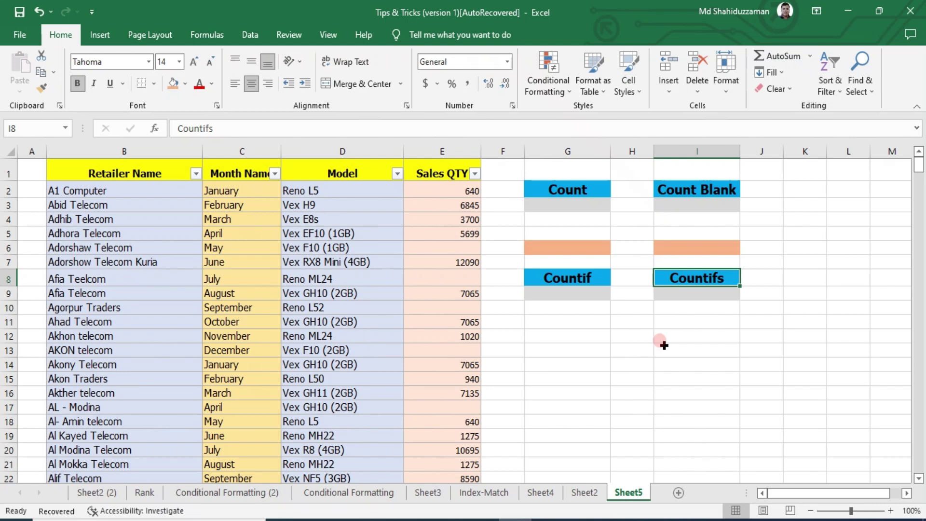
left_click(598, 345)
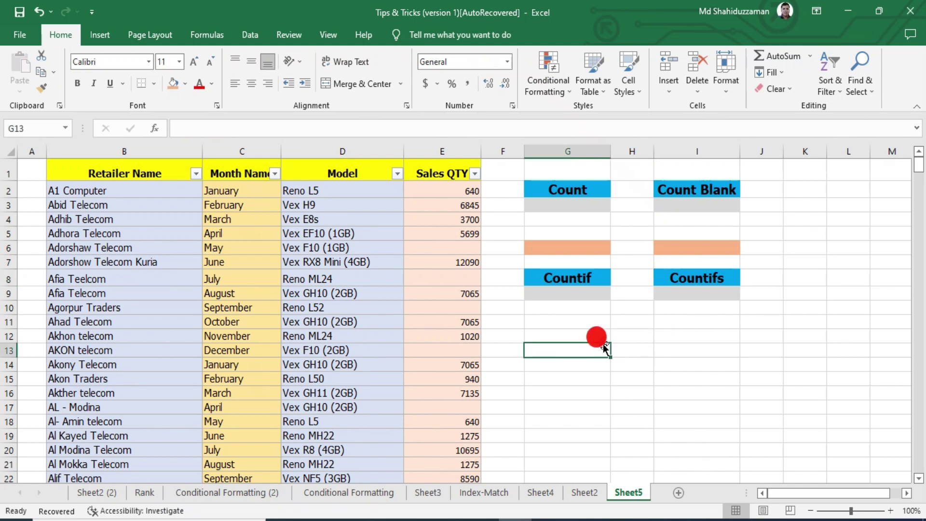
Step: In G3 under Count, type =COU and accept COUNT from the autocomplete list
left_click(569, 208)
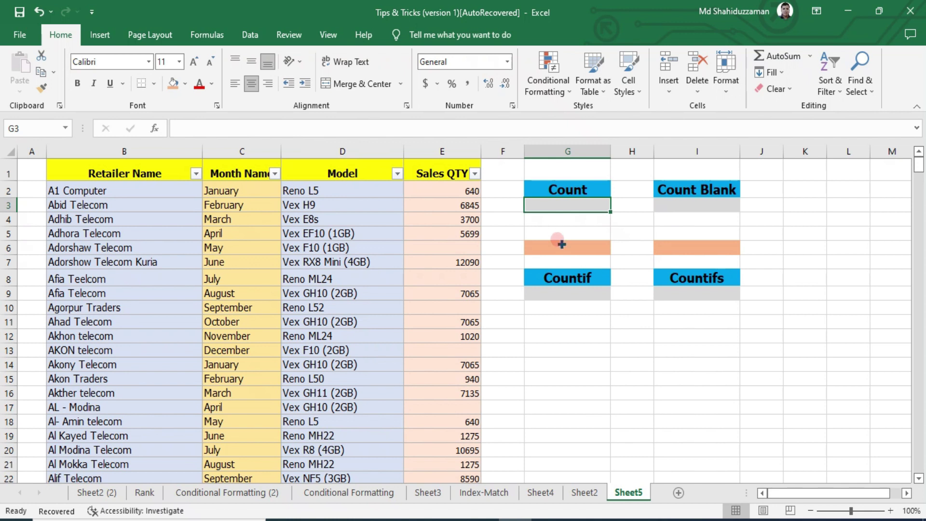
left_click(555, 243)
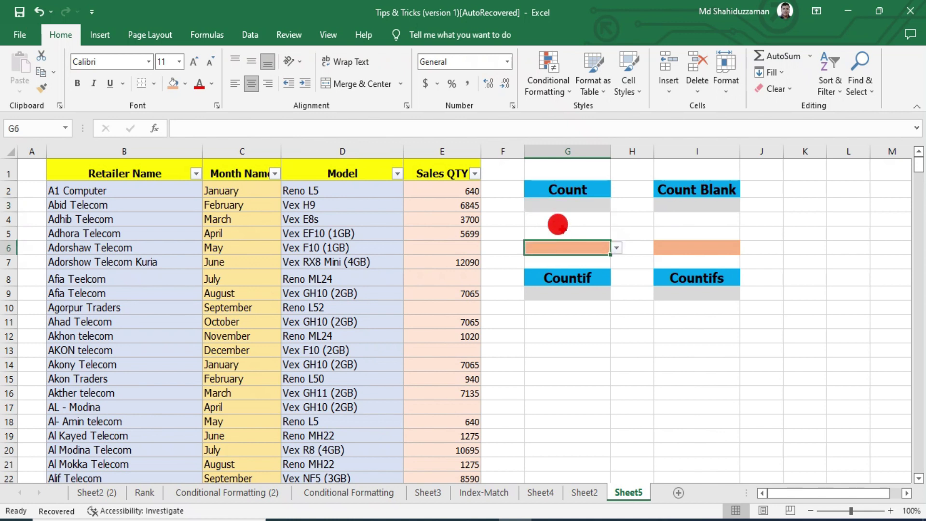
left_click(562, 206)
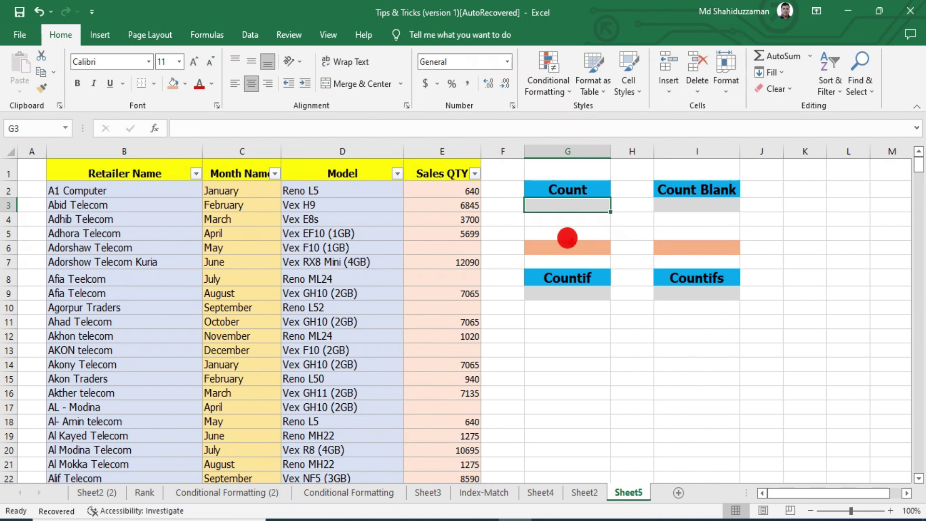
type("=COU")
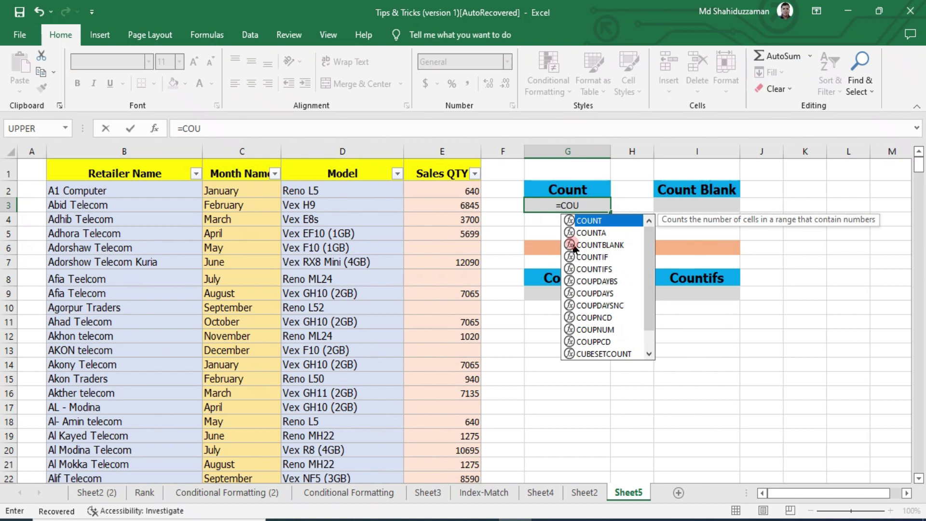
key("Tab")
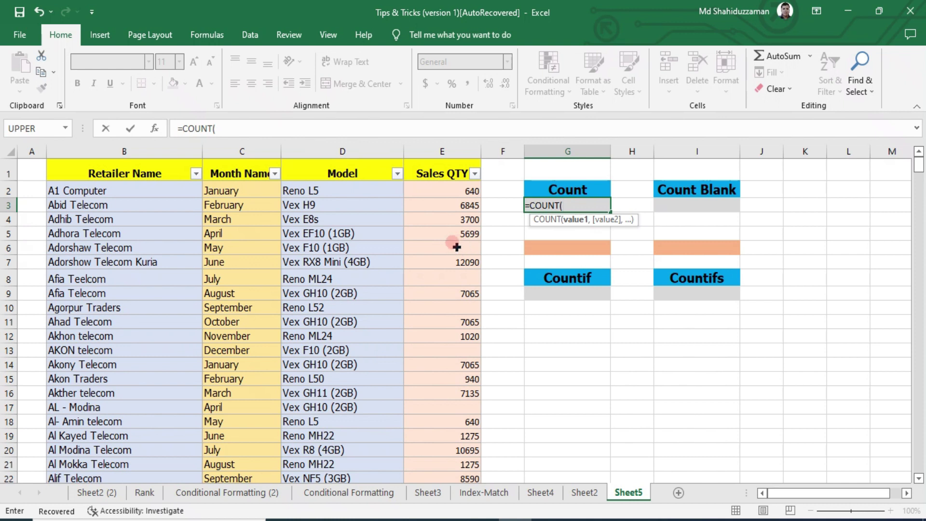
Step: Try out various Sales QTY cells and ranges in column E as the COUNT argument
left_click(457, 247)
left_click(459, 270)
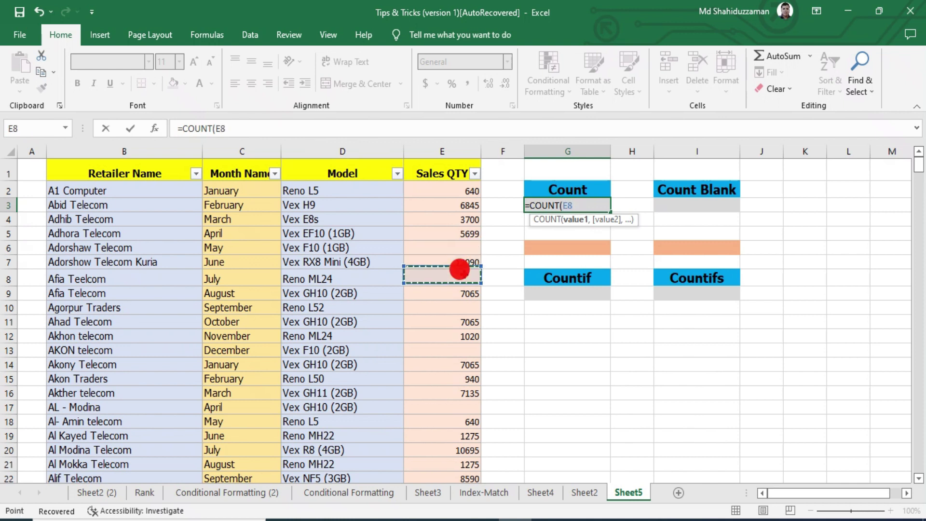
left_click(458, 307)
left_click(459, 350)
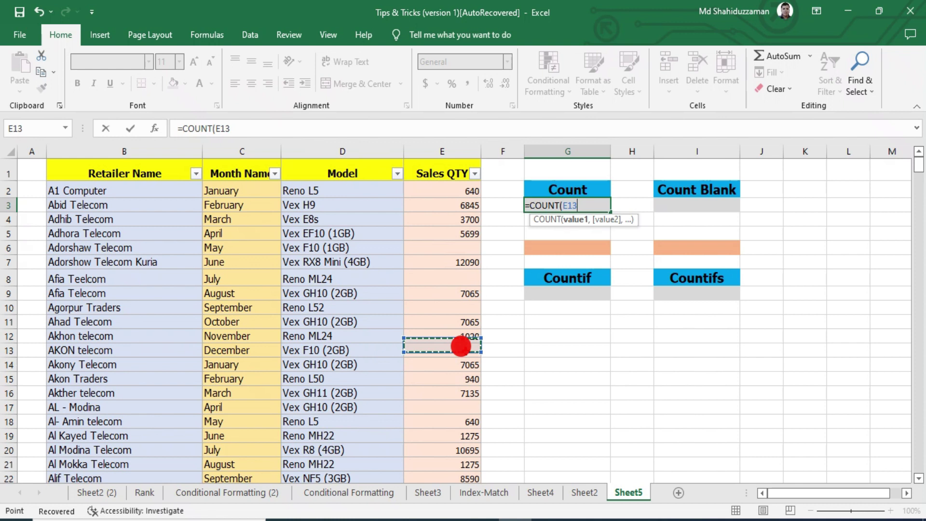
left_click(463, 409)
left_click(458, 336)
left_click(458, 350)
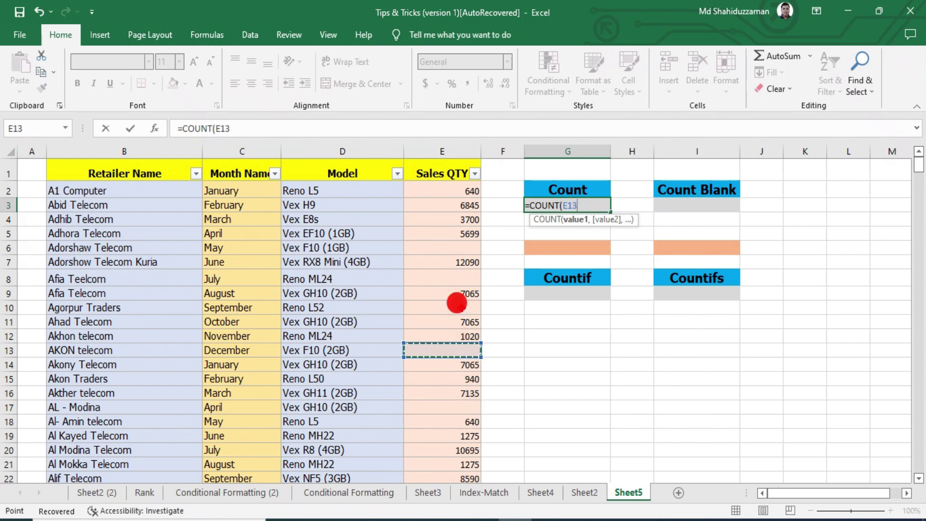
left_click(457, 307)
left_click(458, 276)
left_click(458, 247)
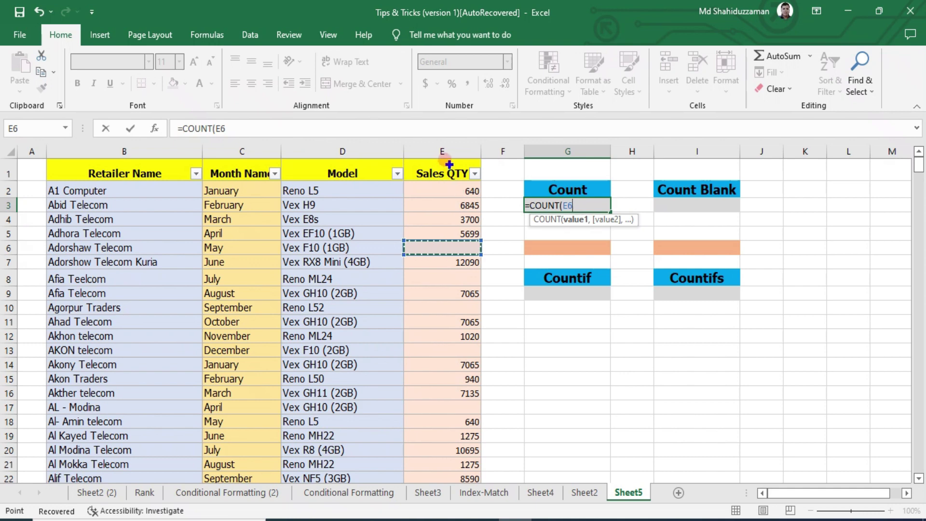
mouse_move(448, 191)
left_mouse_down()
mouse_move(451, 366)
mouse_move(441, 439)
left_mouse_up()
left_click(446, 320)
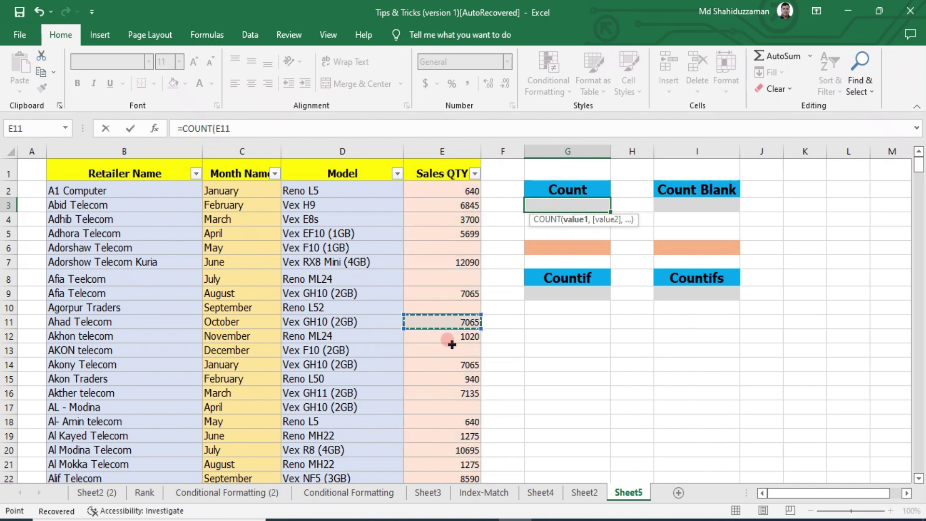
scroll(452, 343, "down", 4)
left_click_drag(442, 239, 446, 295)
scroll(463, 274, "up", 4)
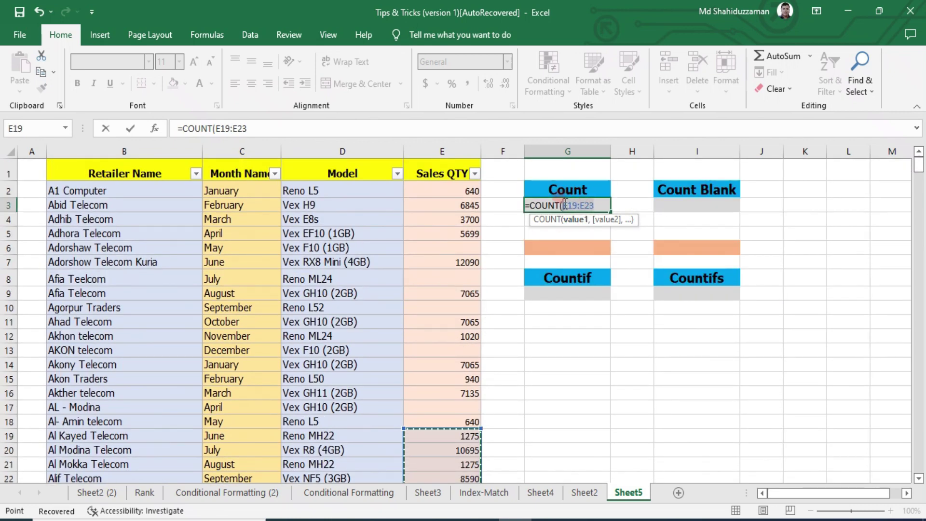
Step: Use E2:E440 as the argument and commit =COUNT(E2:E440), returning 410
left_click_drag(447, 189, 456, 462)
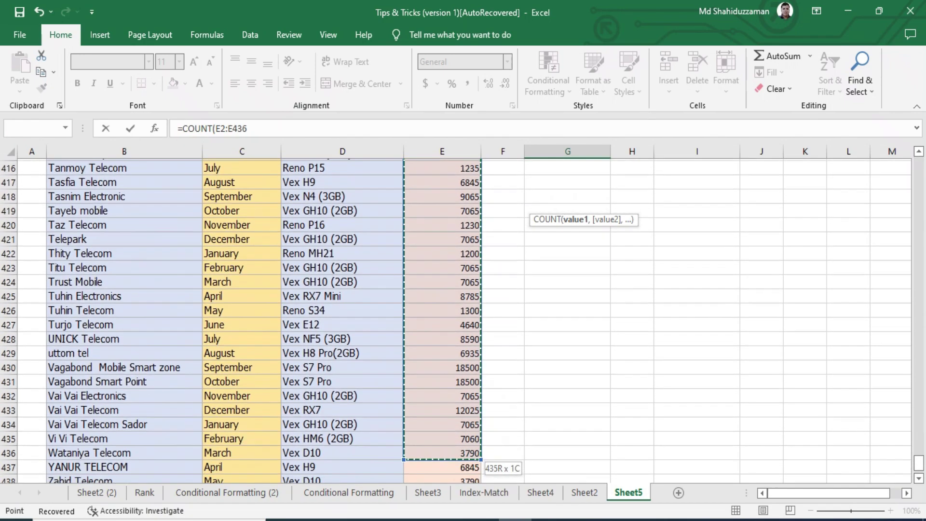
left_click_drag(456, 462, 441, 450)
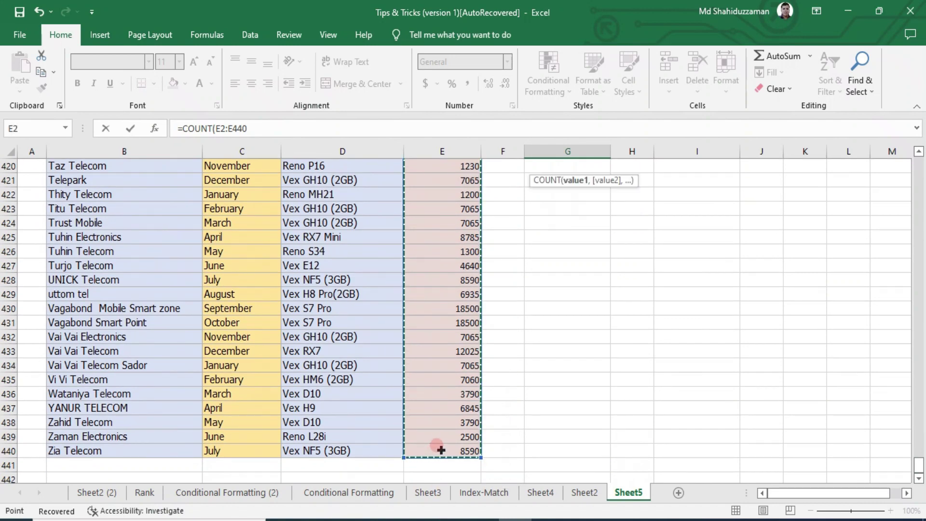
scroll(444, 371, "up", 8)
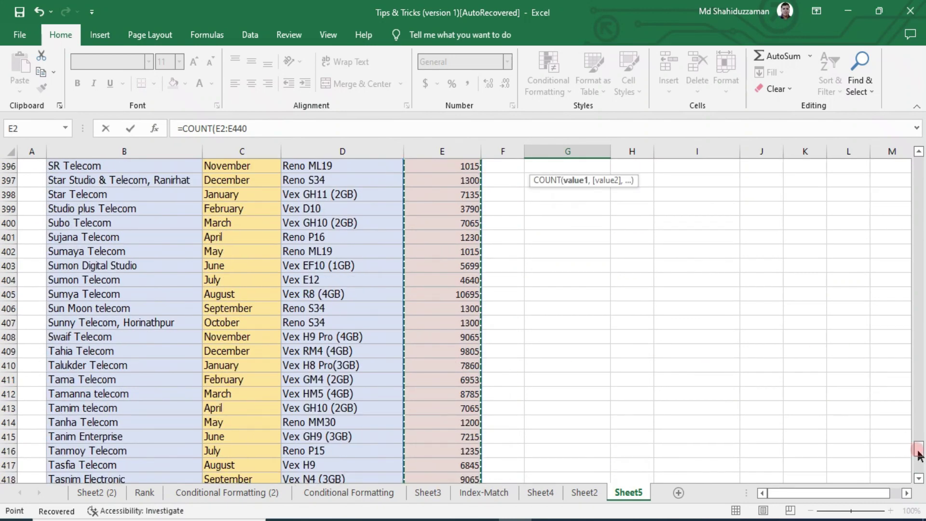
left_click_drag(919, 453, 917, 140)
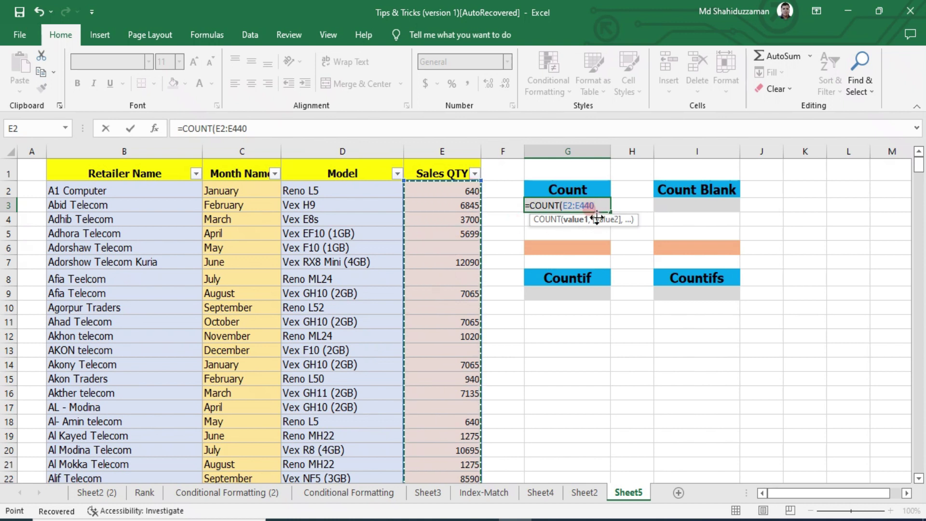
type(")")
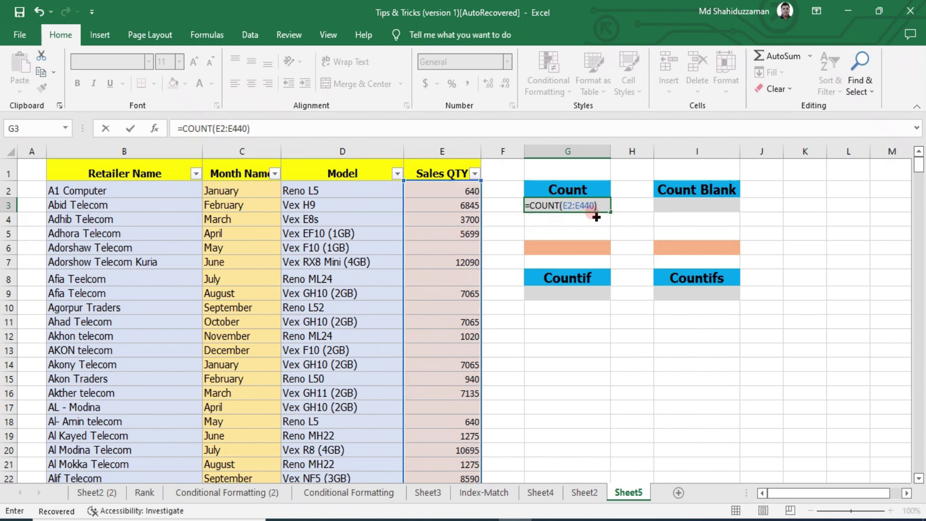
key("Return")
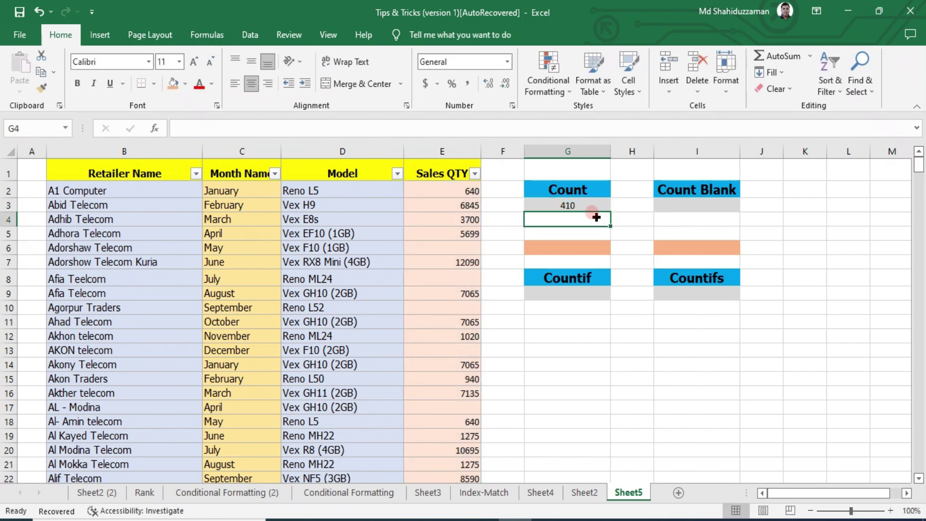
left_click(582, 202)
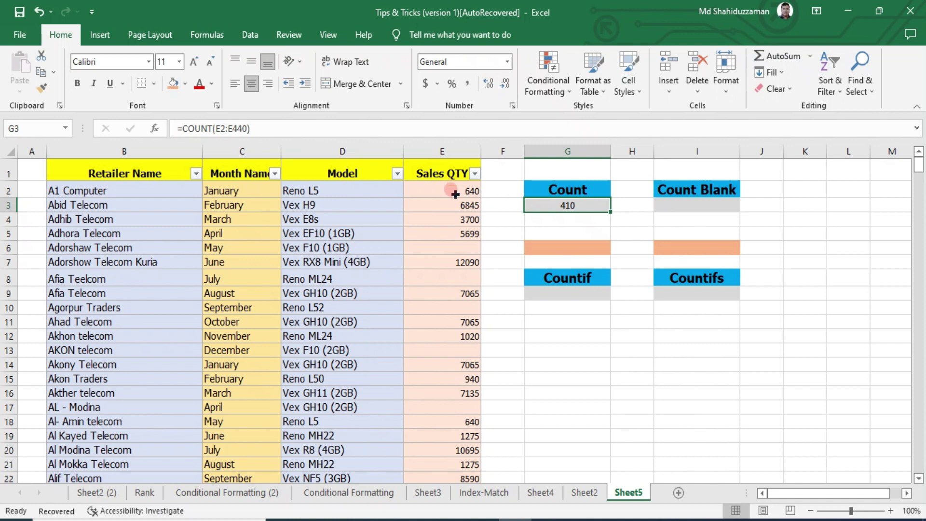
left_click(427, 214)
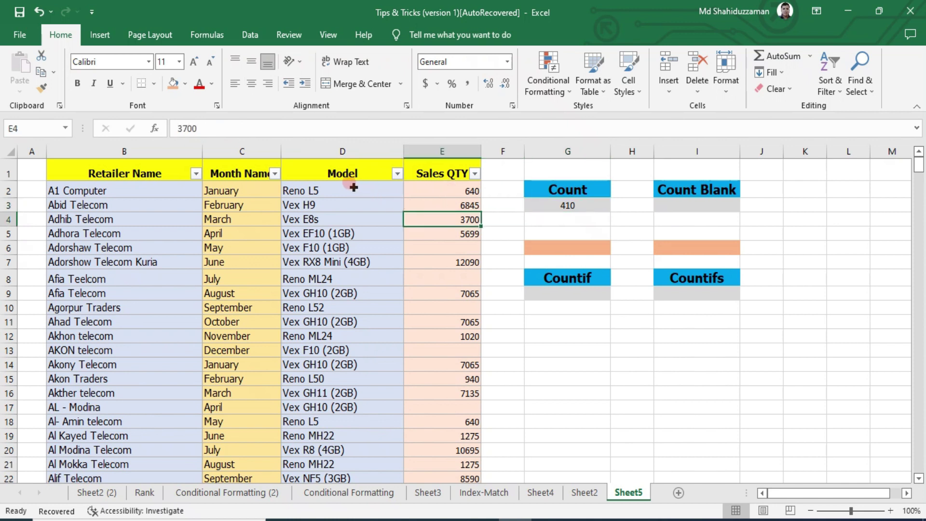
left_click(582, 206)
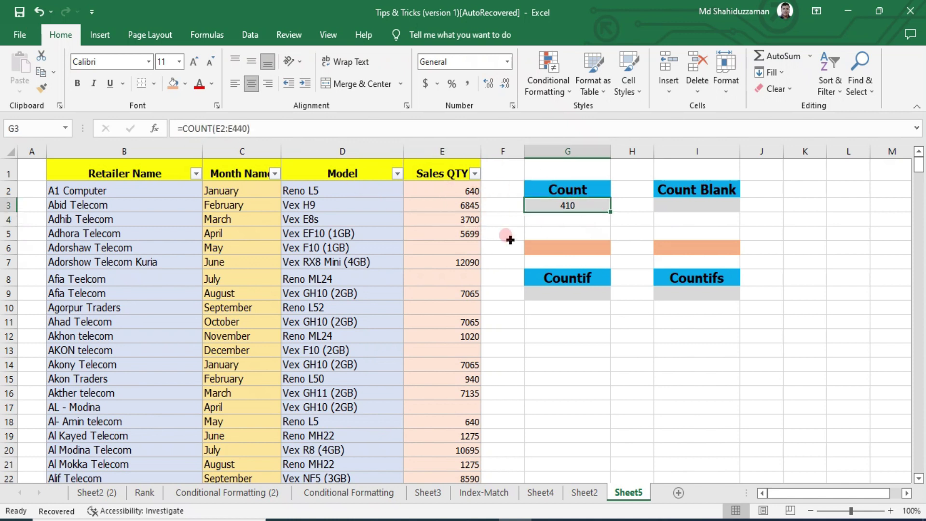
left_click(369, 186)
key("ctrl+shift+Down")
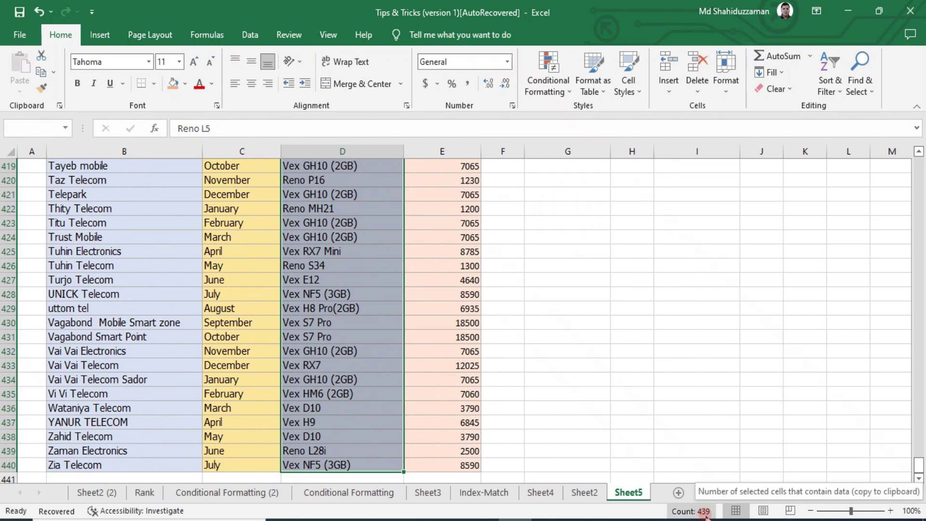
scroll(451, 413, "up", 14)
scroll(451, 413, "up", 9)
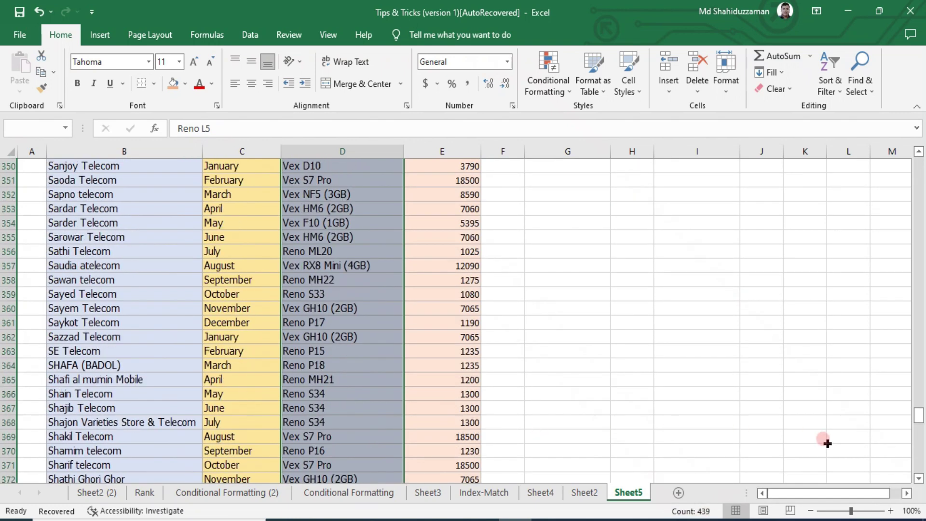
left_click_drag(917, 415, 917, 160)
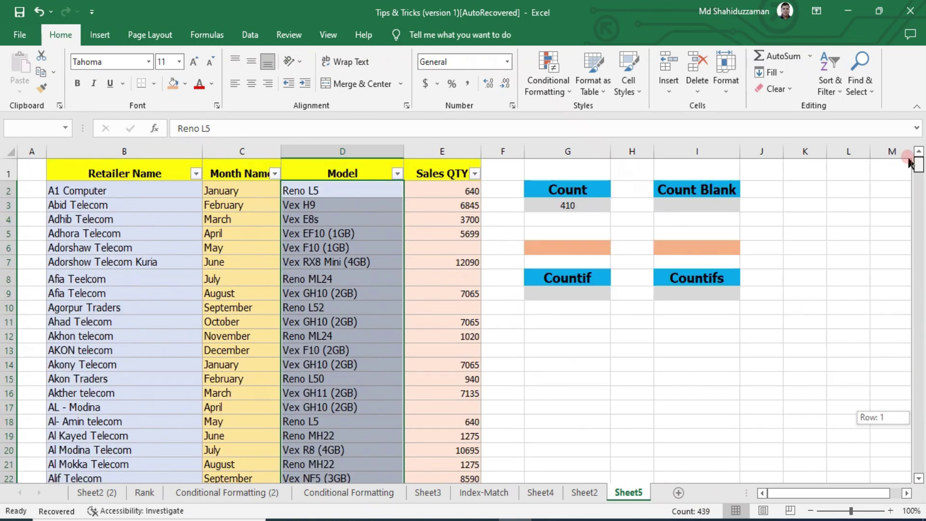
left_click(559, 206)
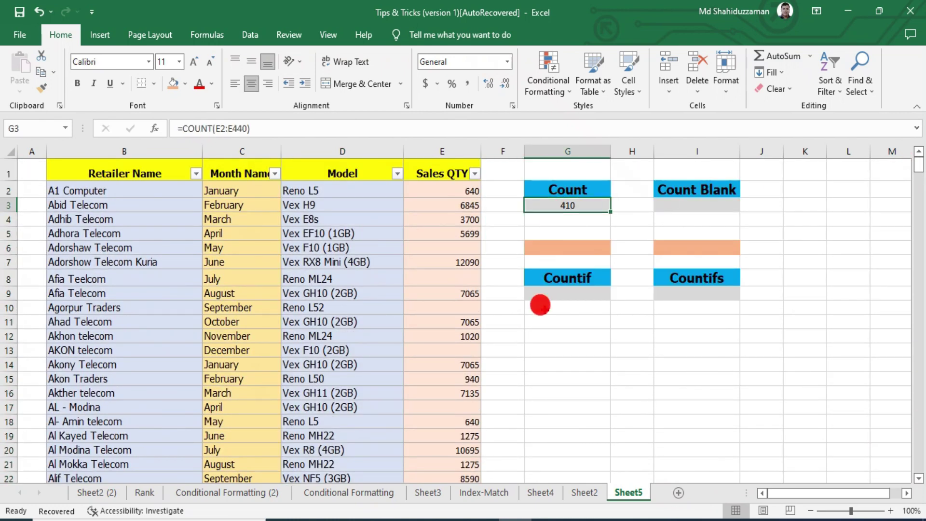
left_click(563, 206)
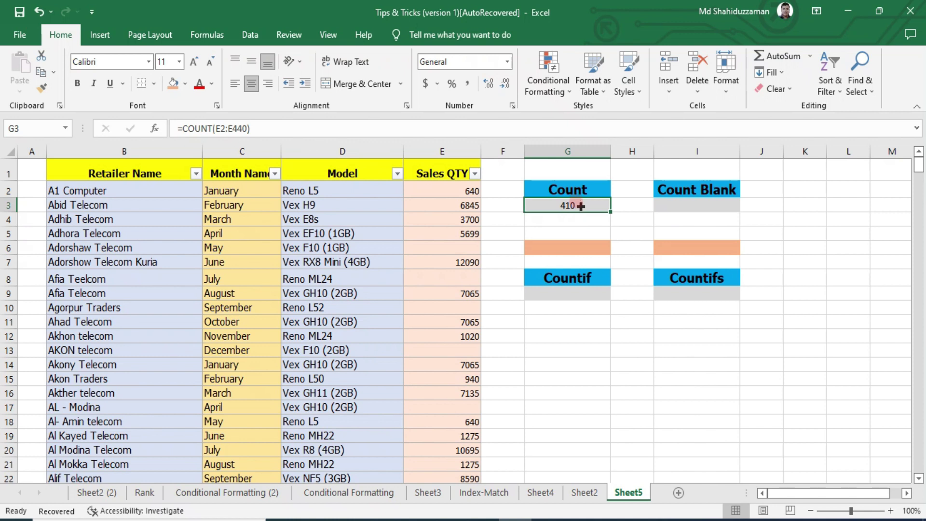
Step: Point out the existing blank cells in the Sales QTY column E
left_click(467, 247)
left_click(461, 276)
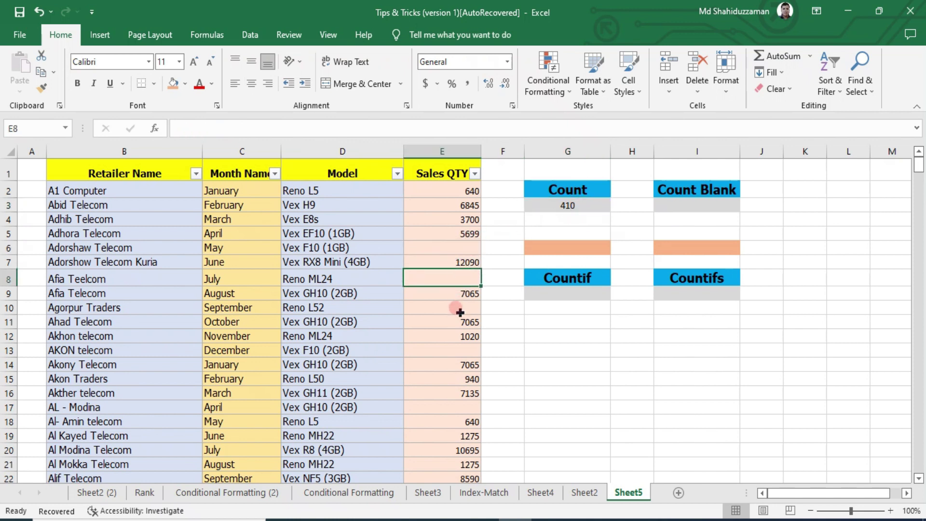
left_click(460, 309)
left_click(461, 350)
left_click(459, 406)
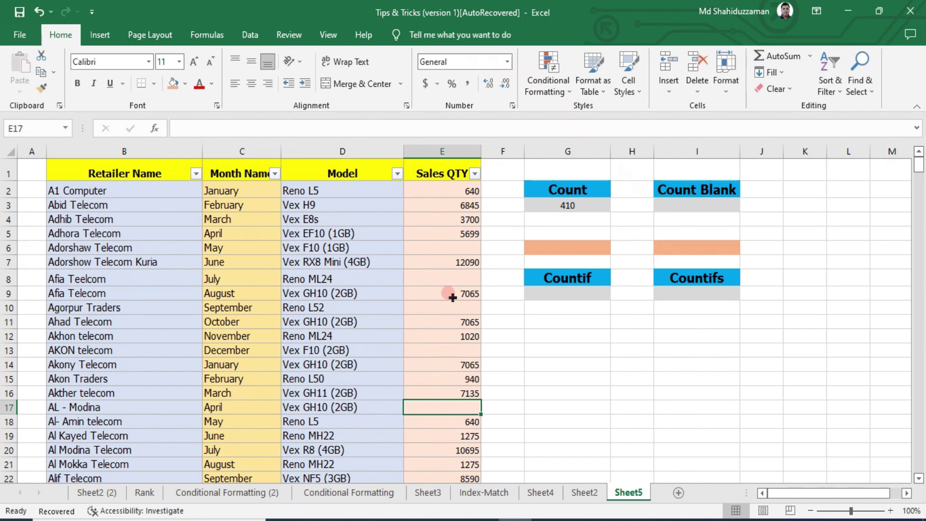
left_click(459, 247)
left_click(454, 276)
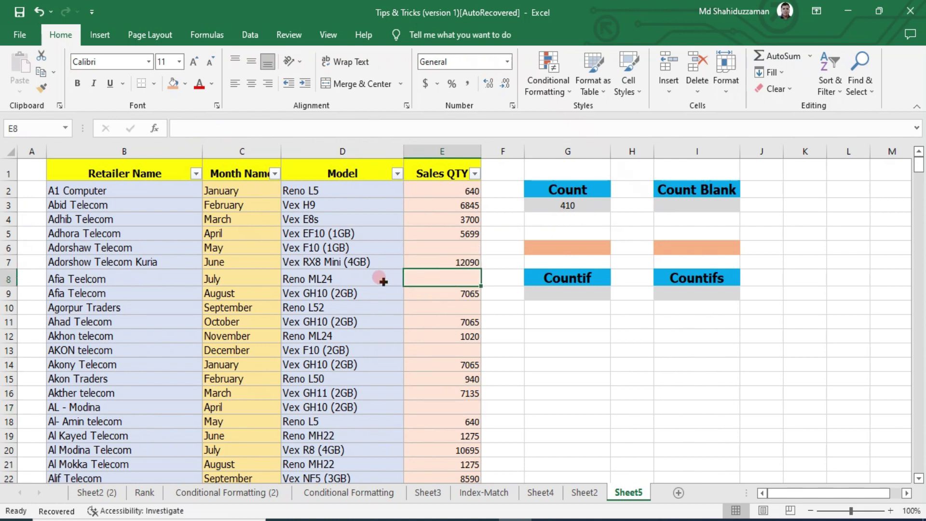
left_click(452, 303)
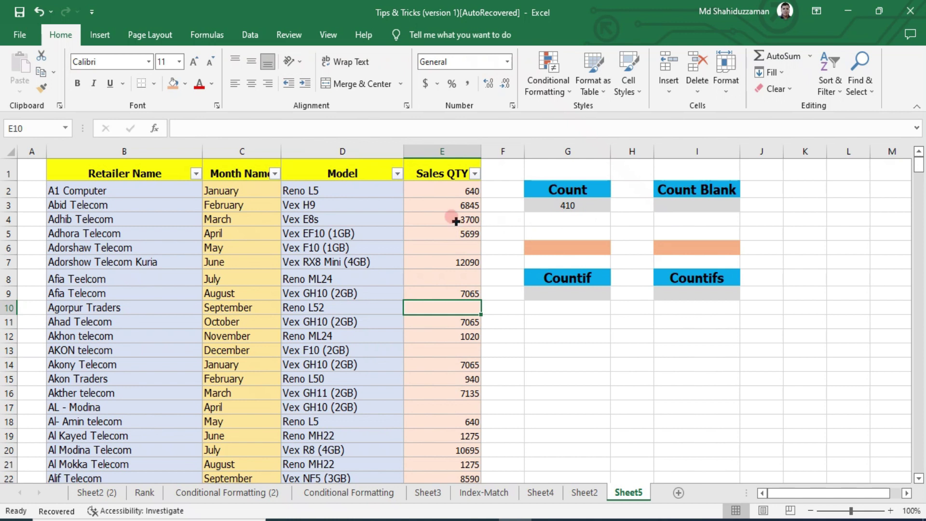
Step: Delete the Sales QTY values in E4:E5 and E7:E12
left_click_drag(452, 220, 455, 234)
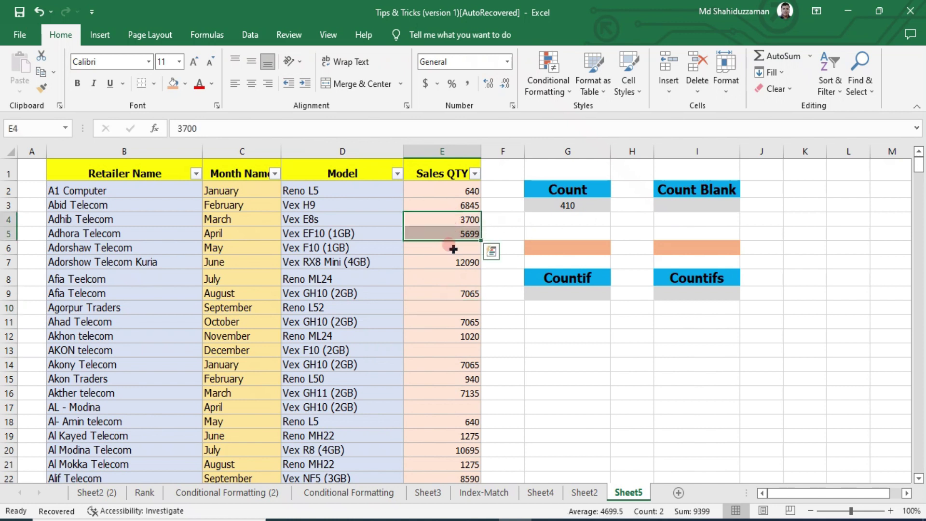
key("Delete")
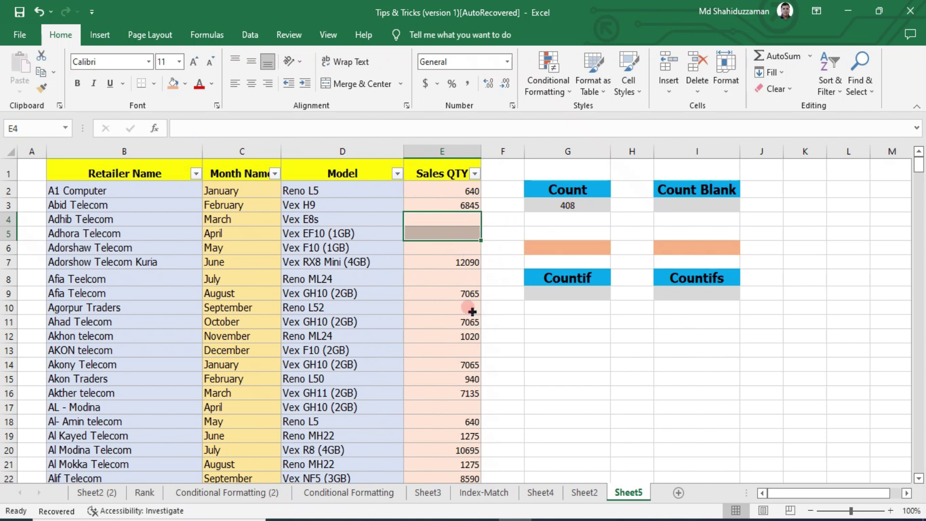
left_click_drag(462, 260, 456, 338)
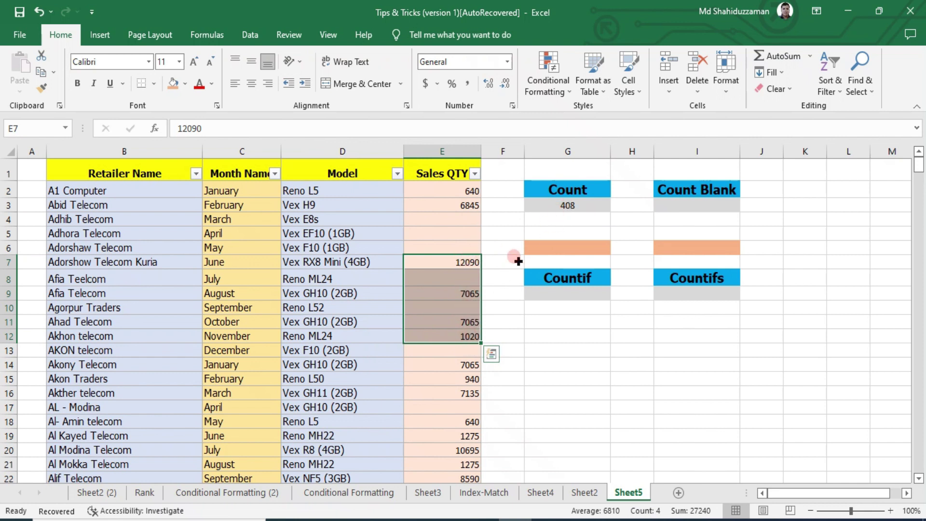
key("Delete")
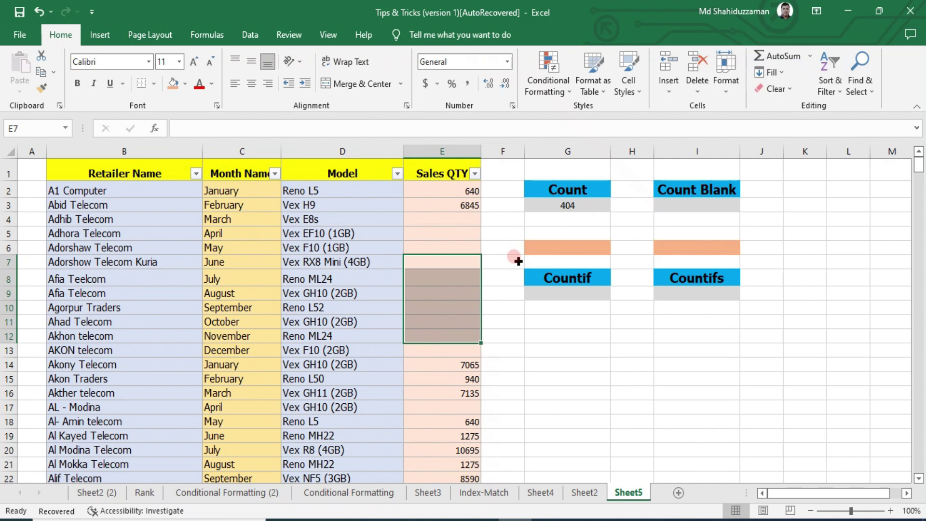
Step: Enter quantities 1112 in E5, 222 in E7, 111 in E8 and 222 in E11
left_click(464, 262)
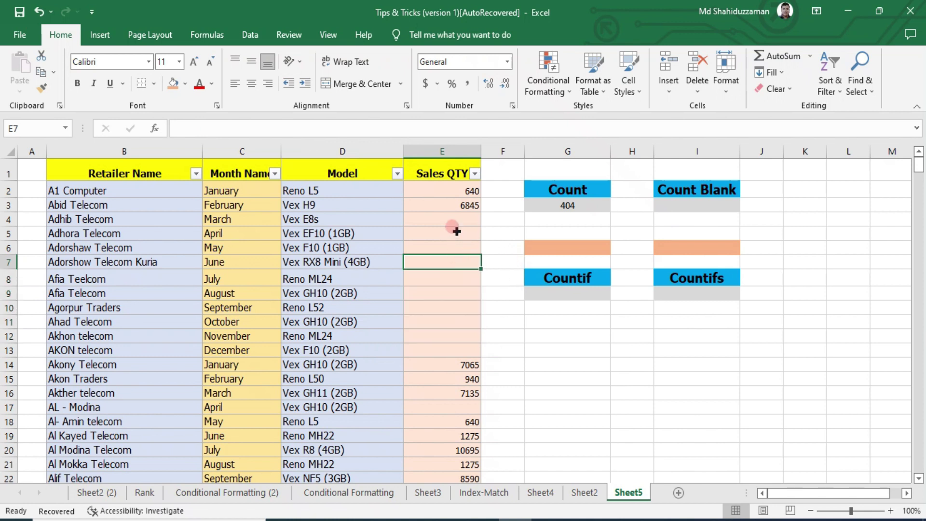
left_click(453, 230)
type("1112")
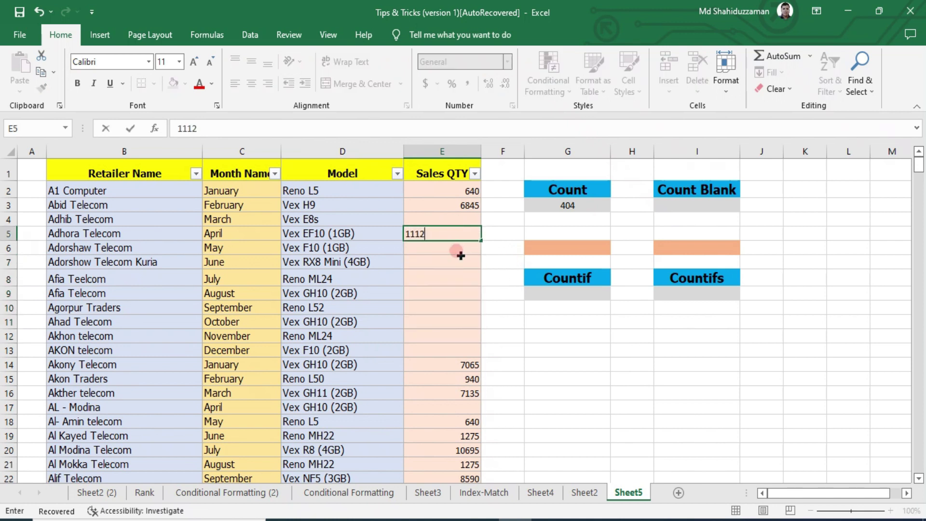
left_click(456, 263)
type("222")
left_click(457, 286)
type("111")
left_click(457, 321)
type("22")
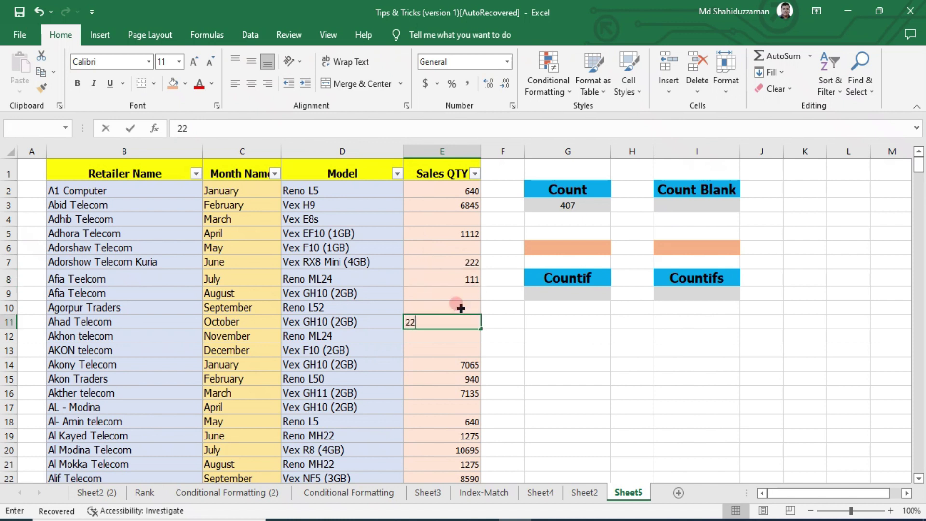
type("2")
Step: Enter quantities 2 in E9, 5 in E10 and 3 in E12
left_click(456, 293)
type("2")
left_click(462, 308)
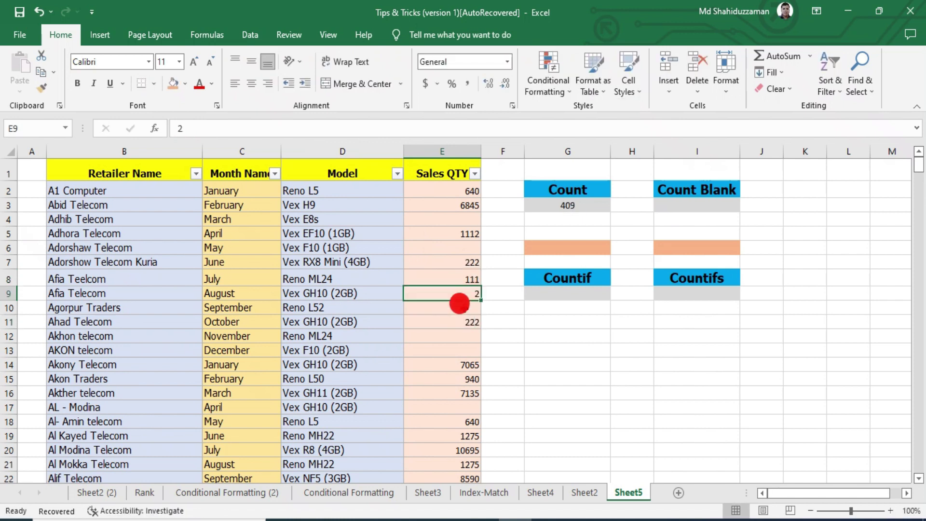
left_click(463, 321)
left_click(458, 311)
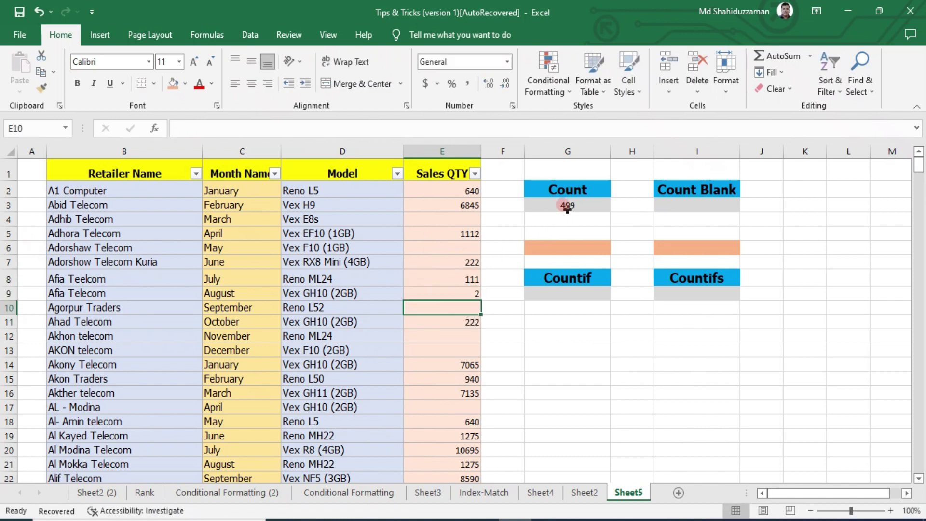
type("5")
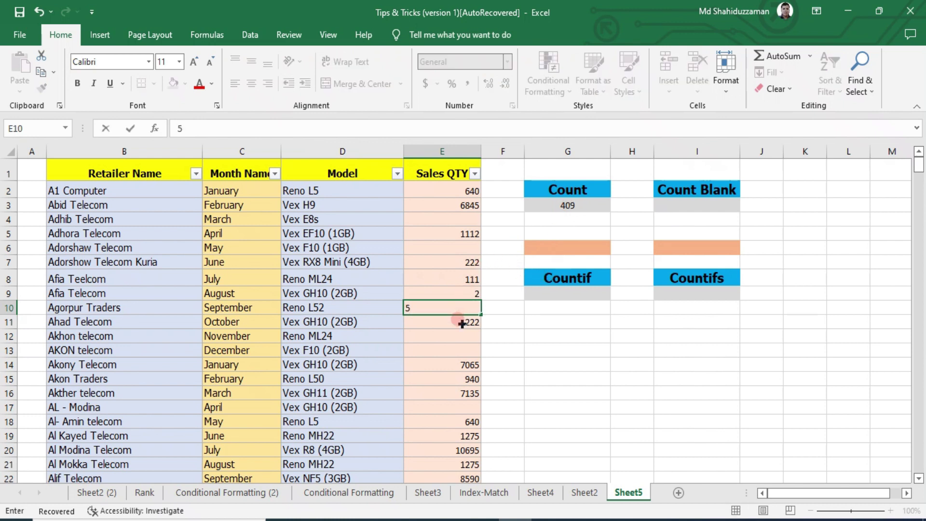
left_click(463, 332)
type("3")
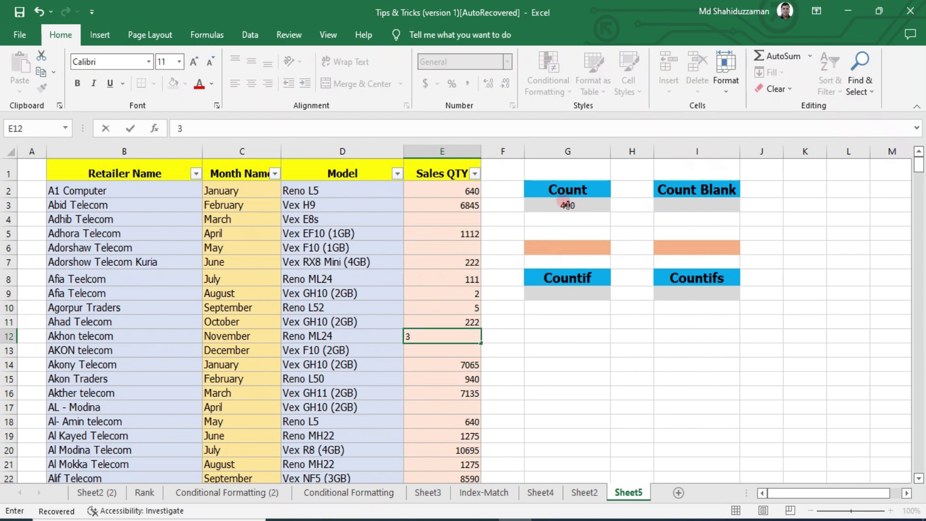
key("Return")
left_click(457, 333)
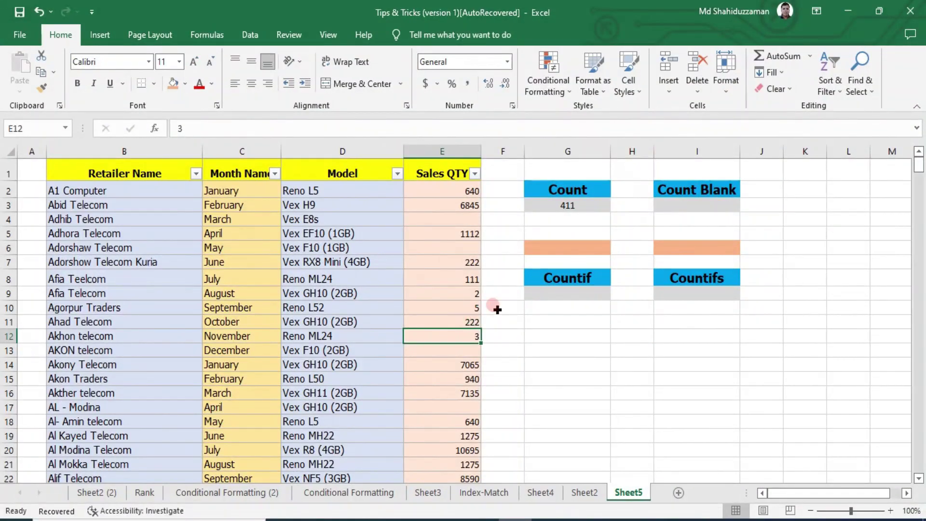
left_click(680, 206)
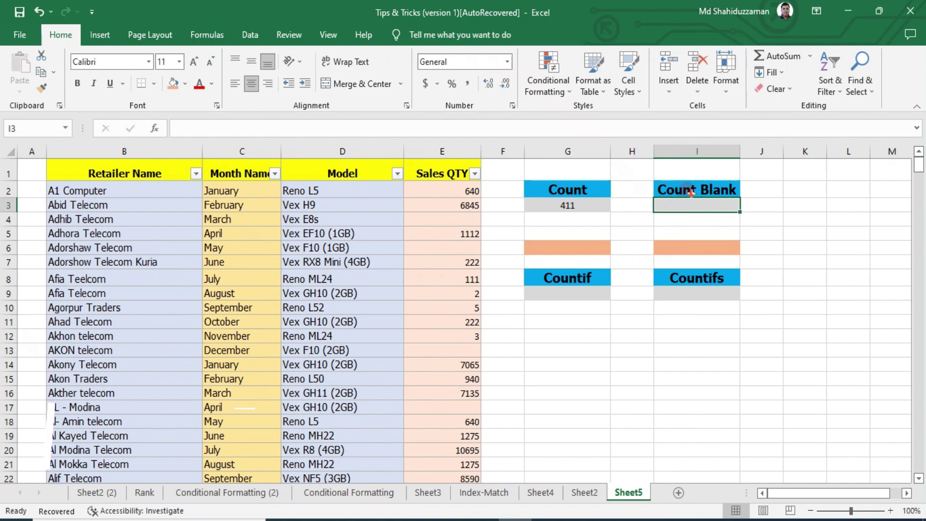
left_click(569, 197)
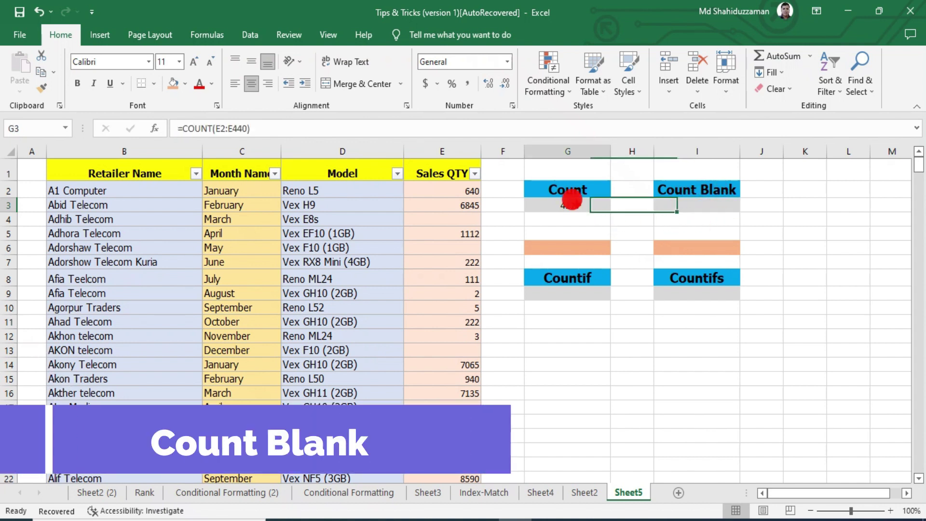
left_click(550, 205)
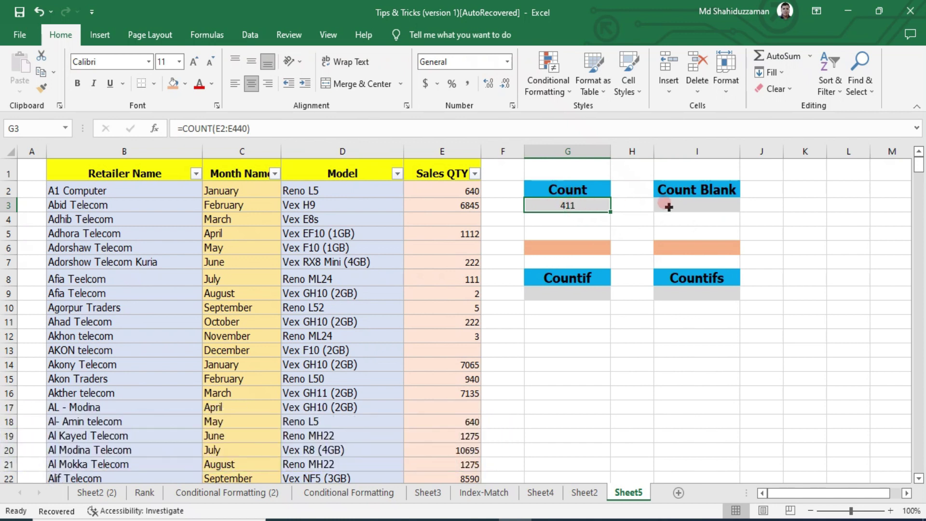
left_click(688, 201)
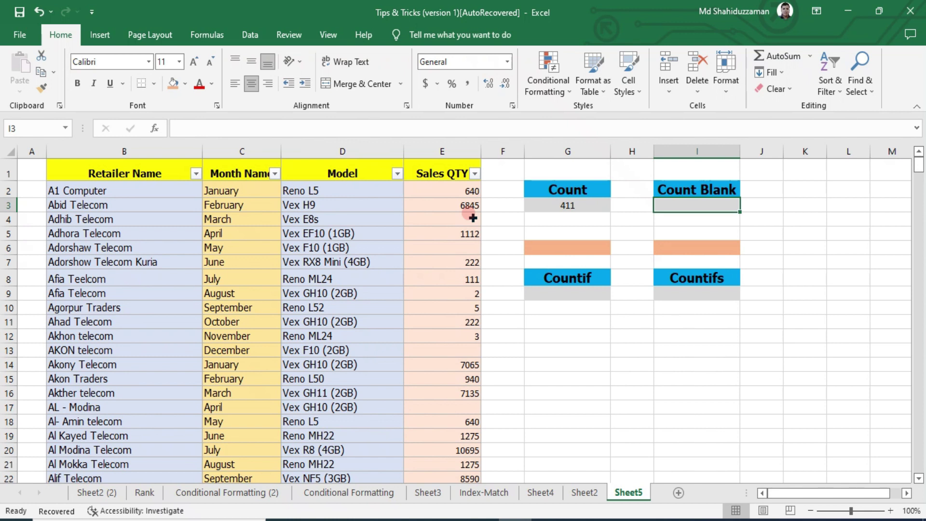
Step: In I3 enter =COUNTBLANK(E2:E440), returning 28 empty Sales QTY cells
type("=COU")
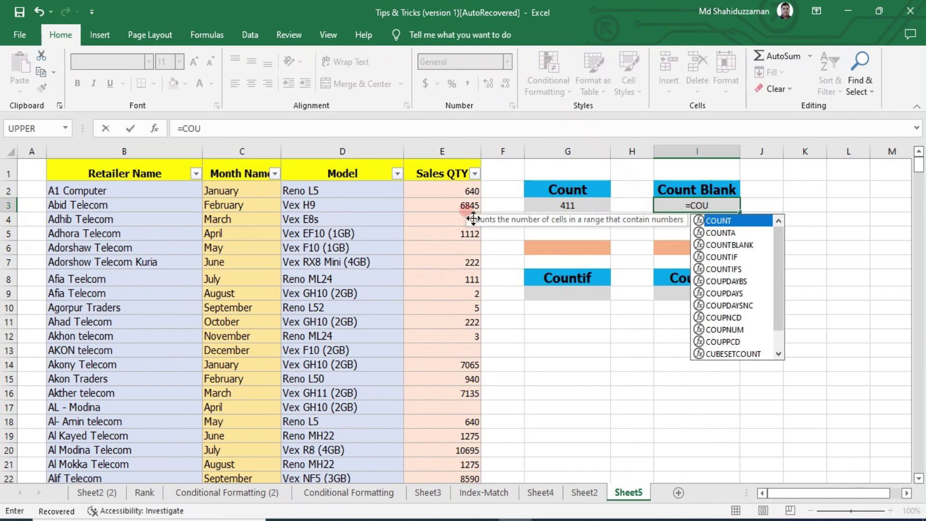
key("Down")
key("Down")
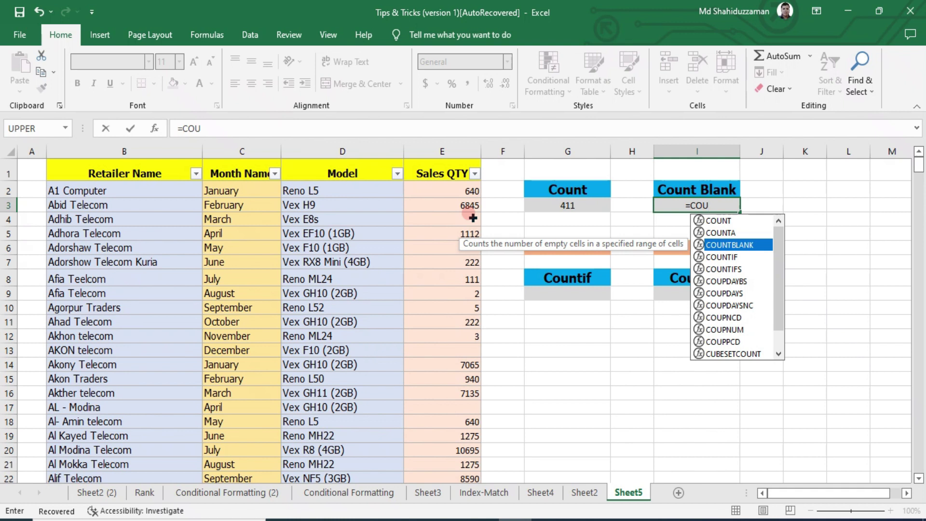
key("Tab")
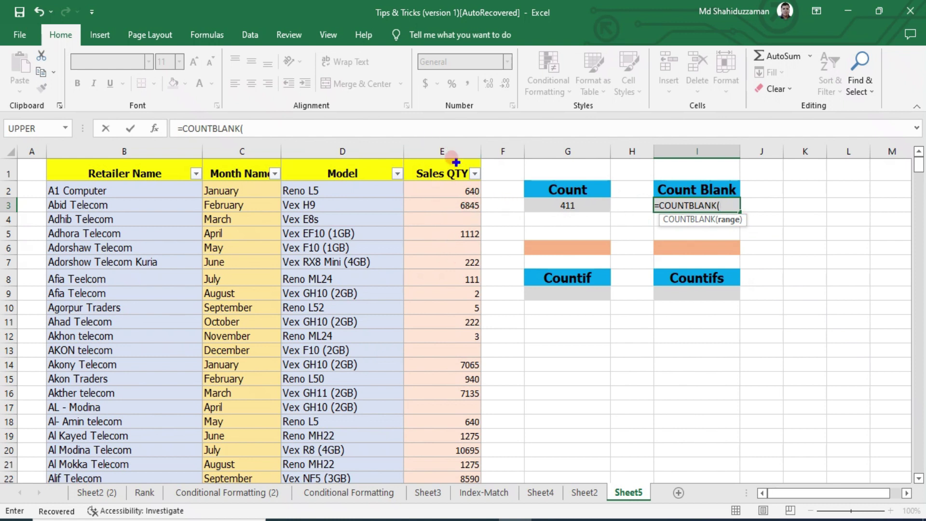
left_click(456, 188)
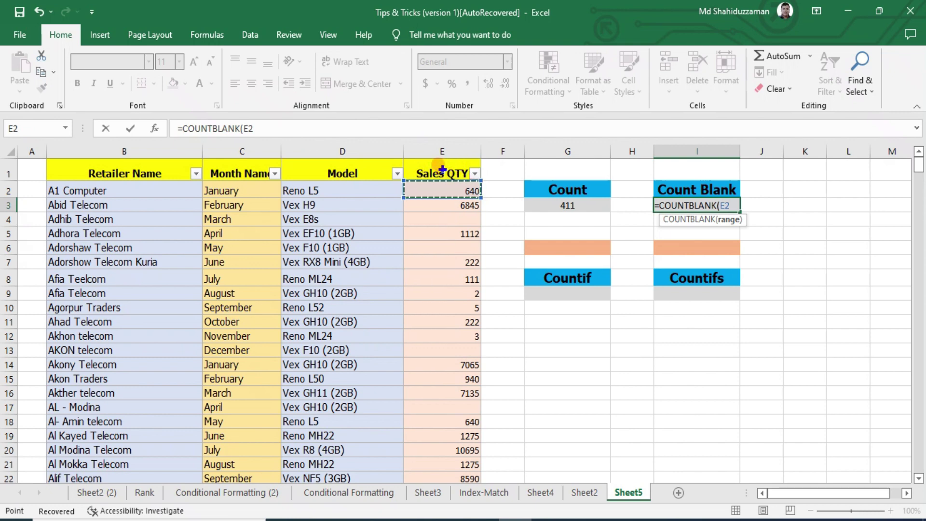
mouse_move(451, 190)
left_mouse_down()
mouse_move(455, 483)
mouse_move(478, 461)
mouse_move(434, 458)
left_mouse_up()
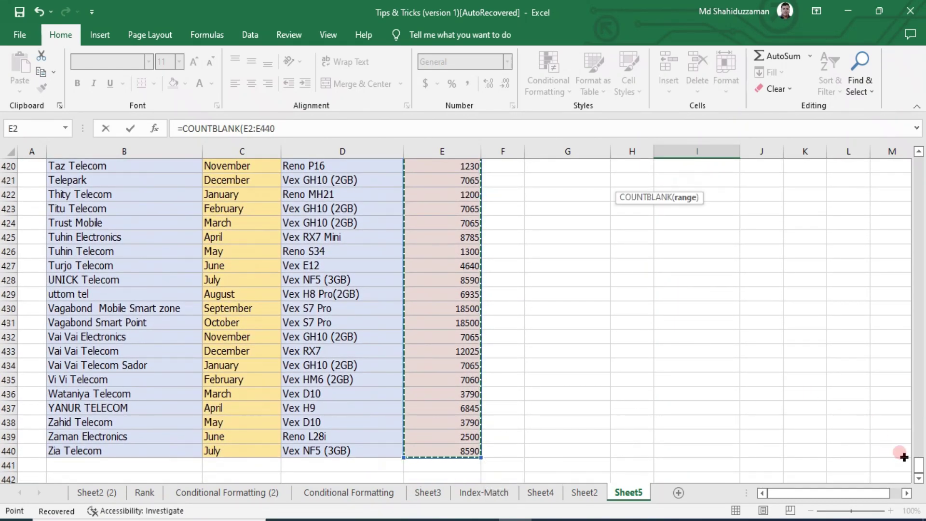
left_click_drag(917, 467, 918, 161)
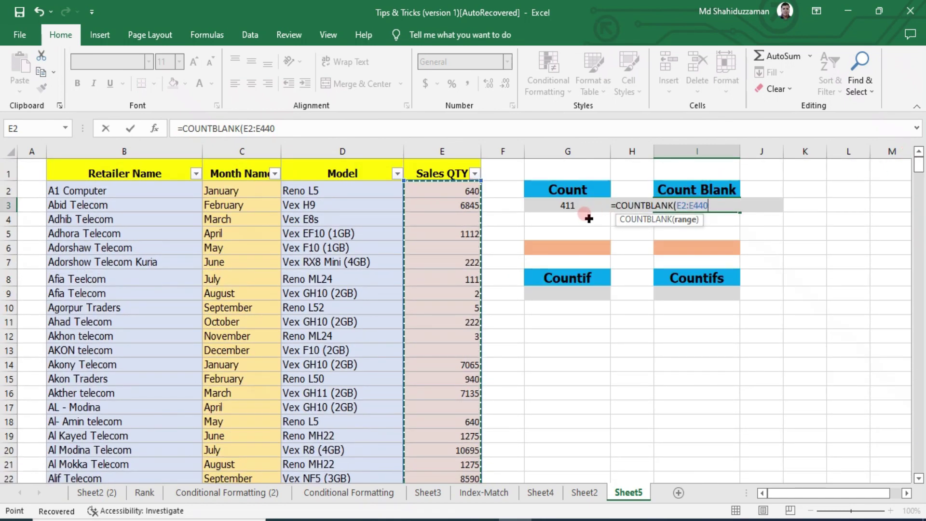
type(")")
key("Return")
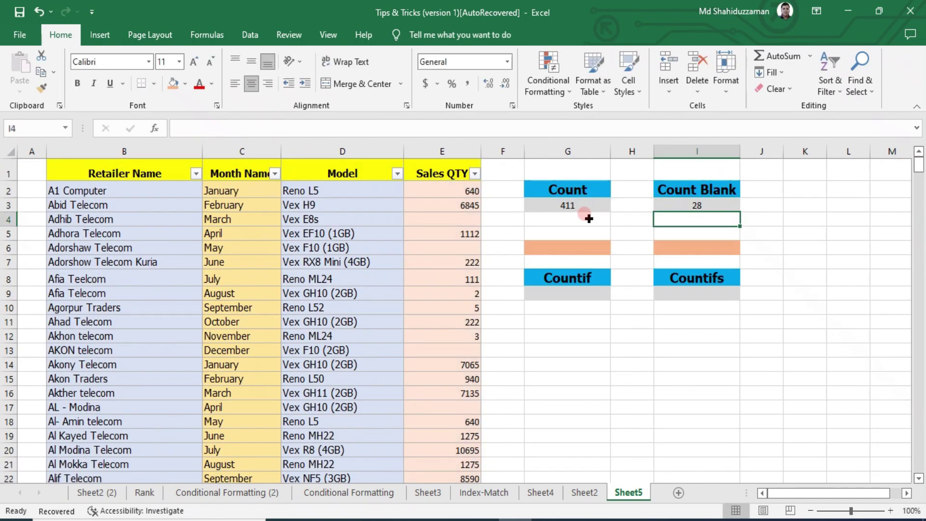
Step: Compare the COUNT and COUNTBLANK formulas and check the Model column's 439 entries
left_click(688, 203)
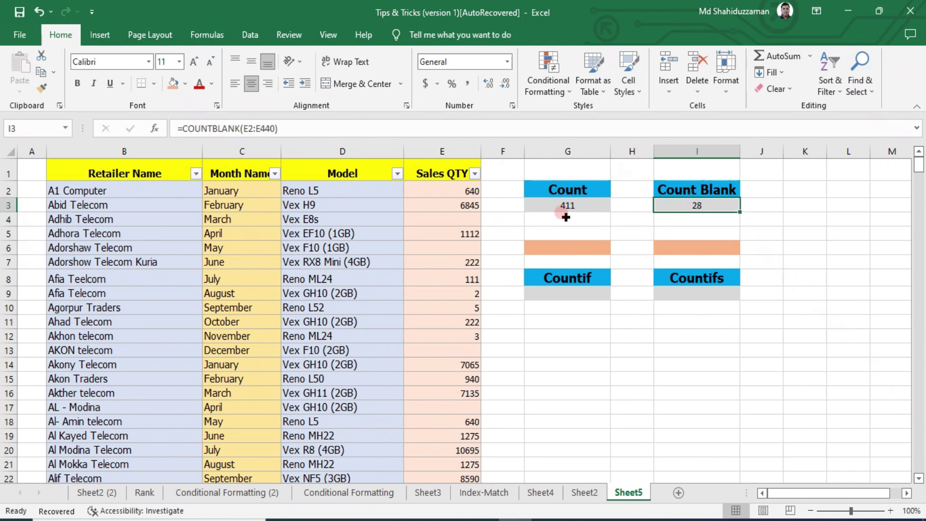
left_click(577, 205)
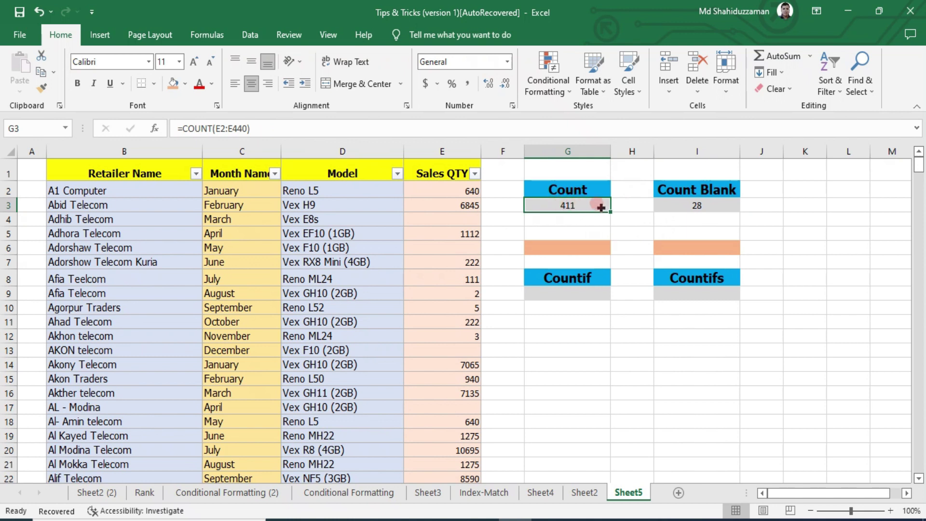
left_click(722, 205)
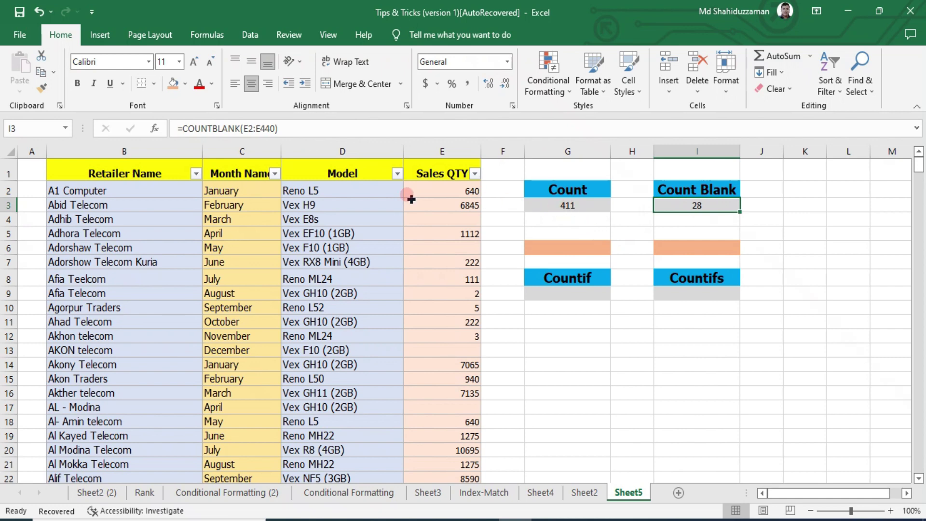
left_click(348, 183)
key("ctrl+shift+Down")
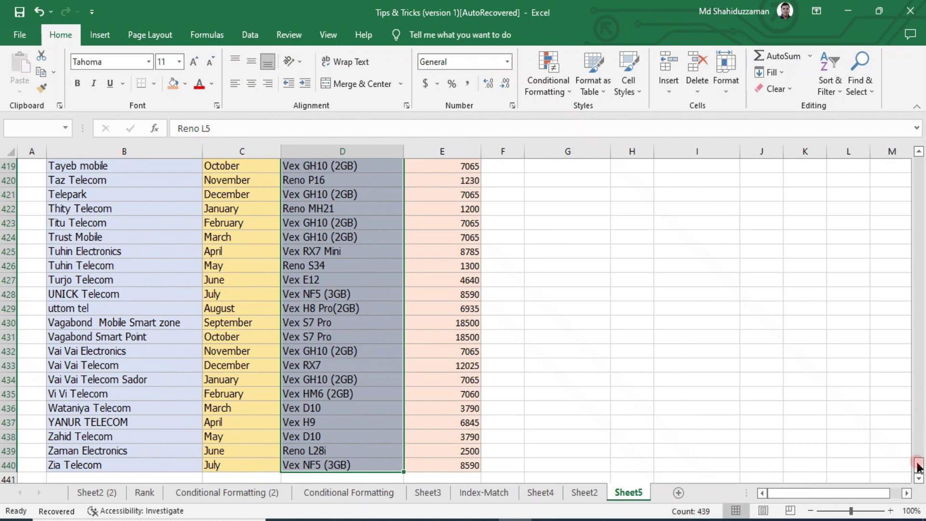
left_click_drag(915, 464, 915, 154)
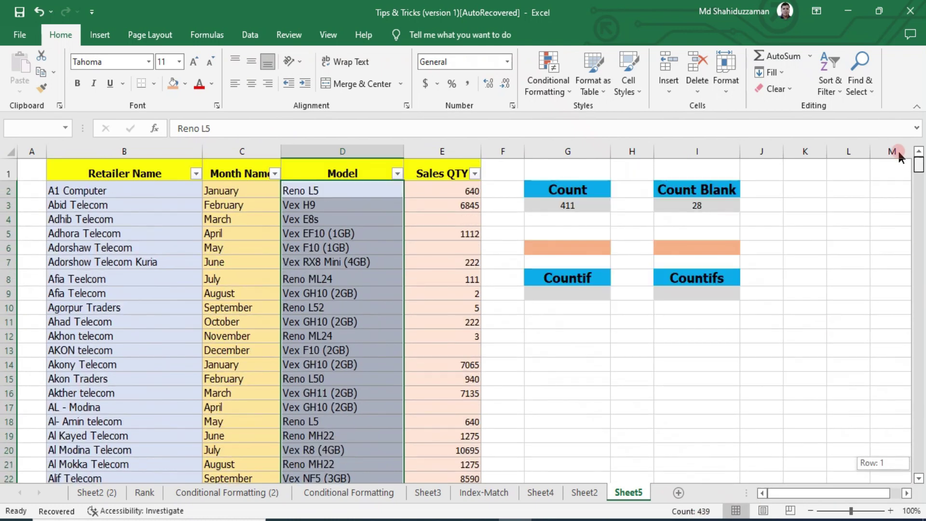
left_click(594, 206)
left_click(673, 211)
Step: In K3 enter =I3+G3 to total the Count and Count Blank results
left_click(789, 207)
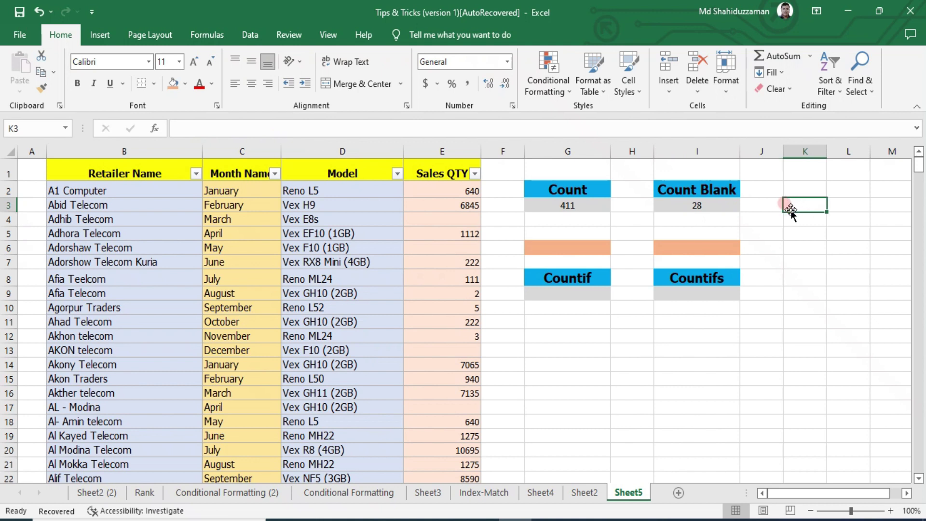
type("=")
left_click(724, 206)
type("+I3+")
left_click(583, 206)
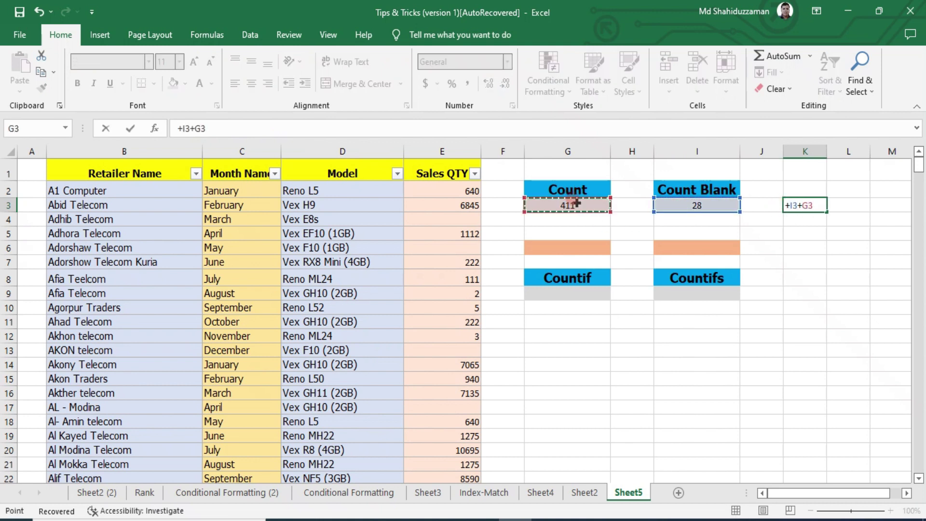
key("Return")
Step: Compare K3's 439 total against the 411 Count and 28 Count Blank results
left_click(794, 201)
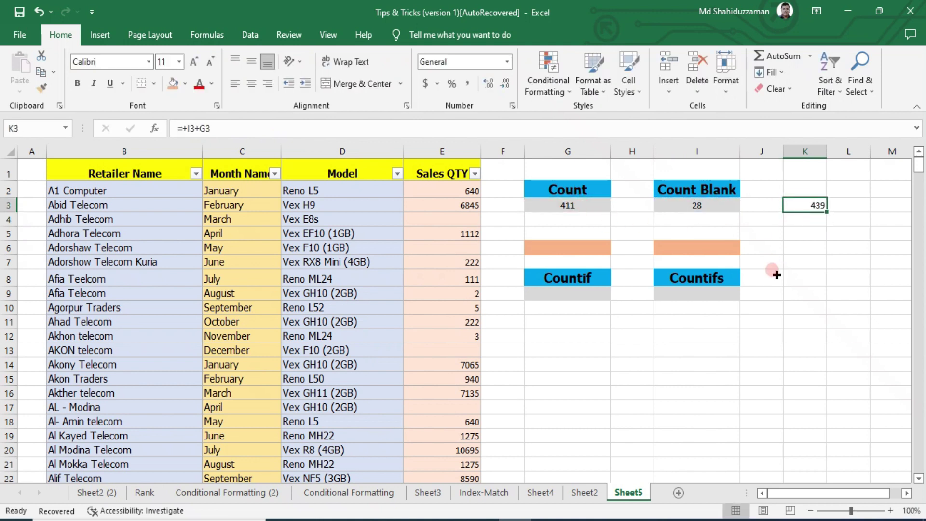
left_click(583, 206)
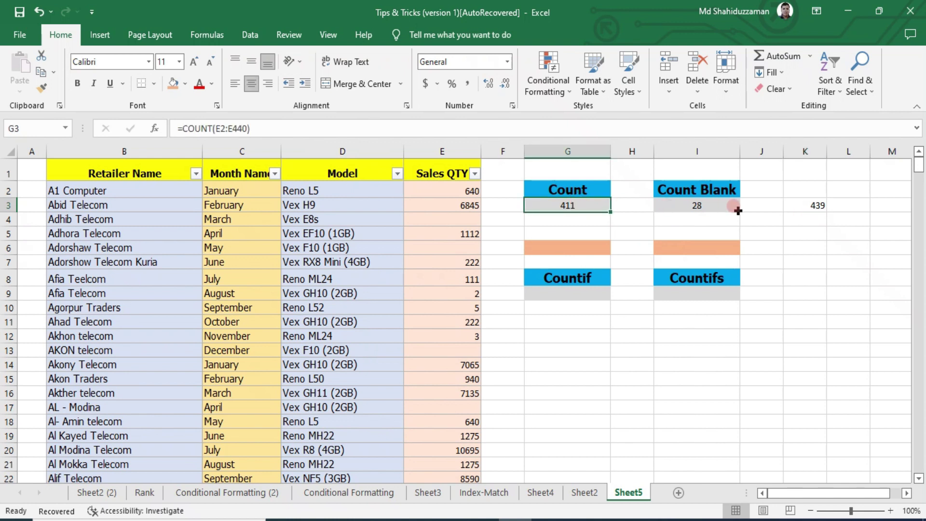
left_click(721, 203)
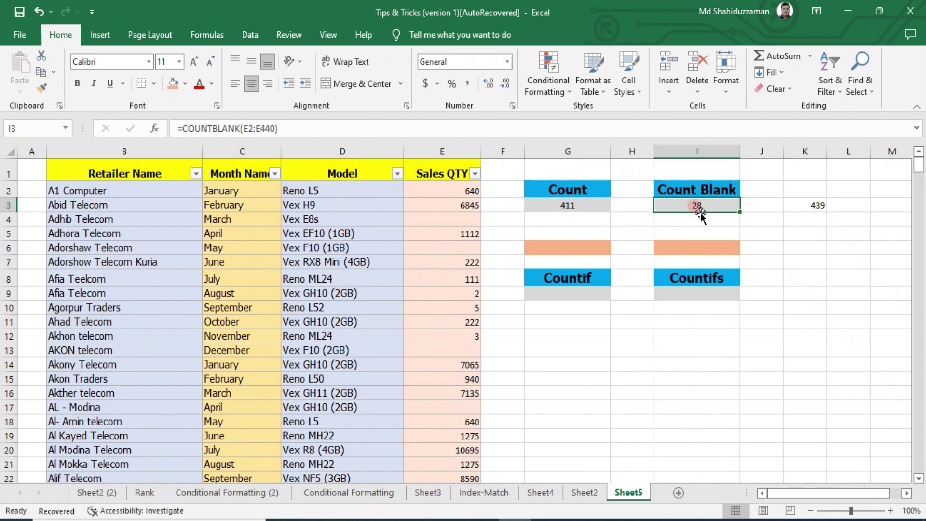
left_click(582, 203)
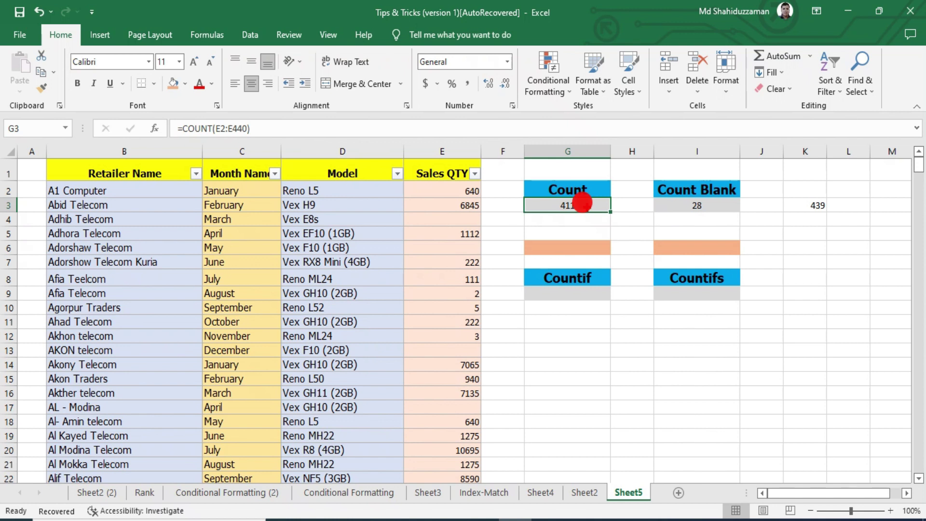
left_click(698, 201)
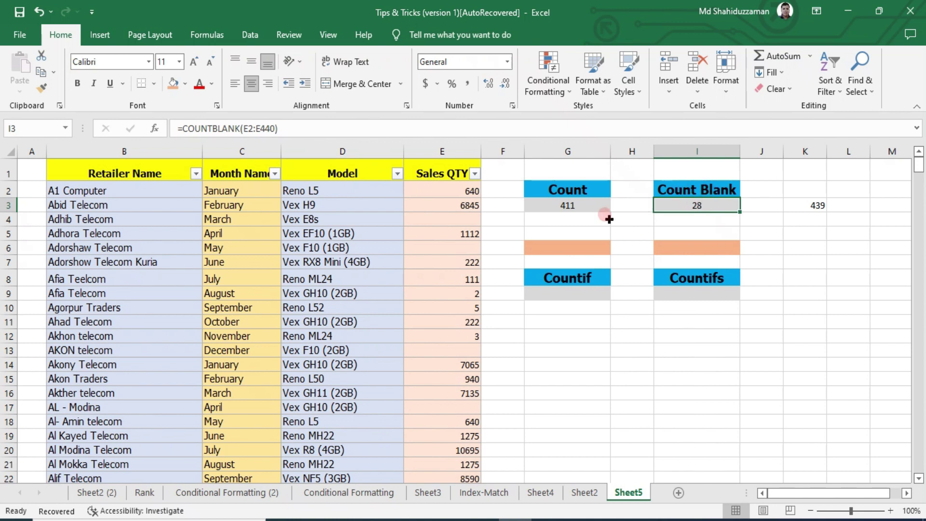
Step: Enter 222 in E4 so Count becomes 412 and Count Blank 27
left_click(461, 216)
type("2")
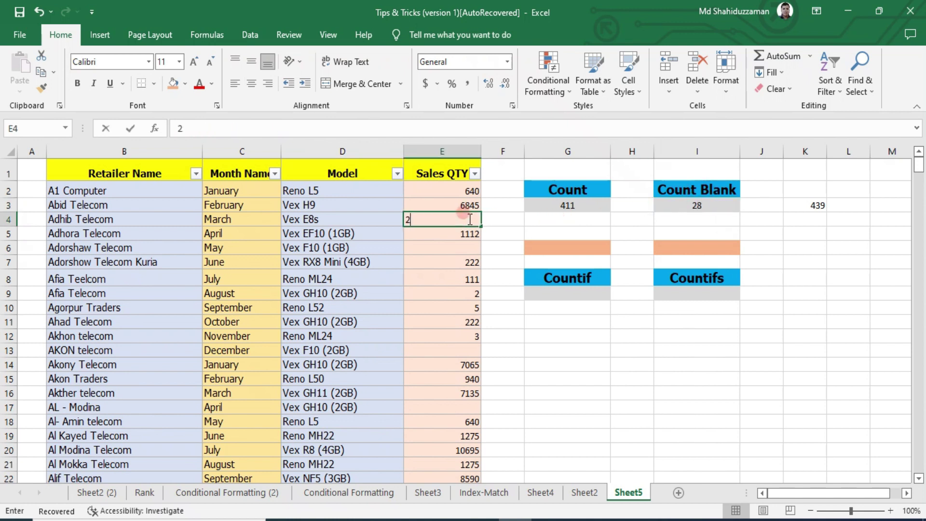
type("22")
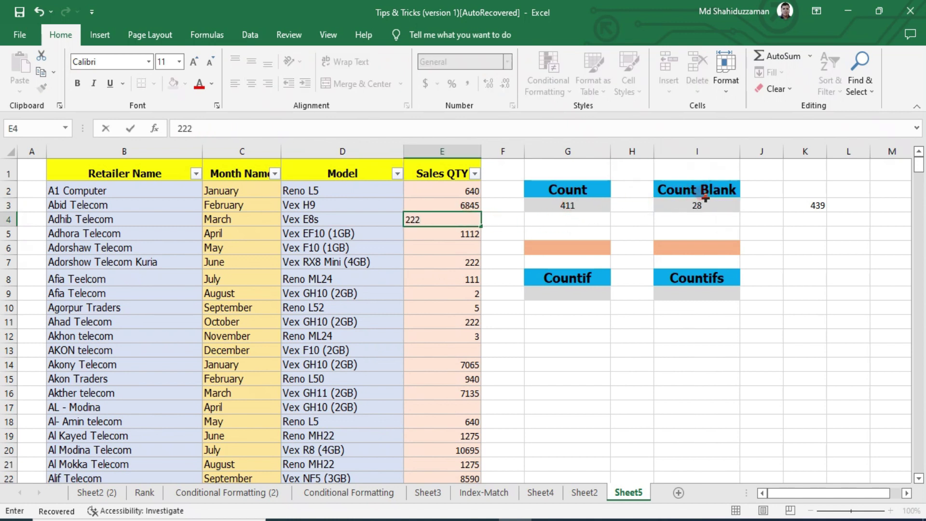
left_click(707, 227)
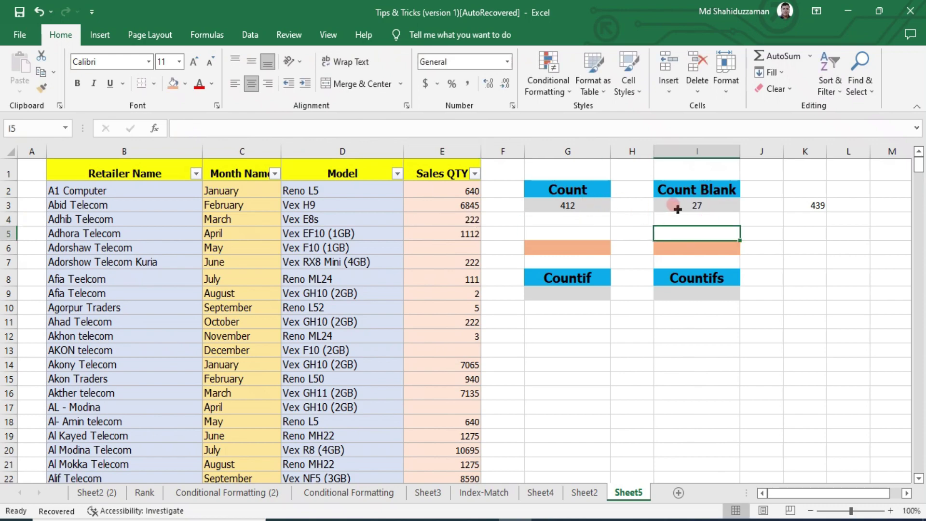
left_click(585, 203)
left_click(631, 219)
left_click(679, 218)
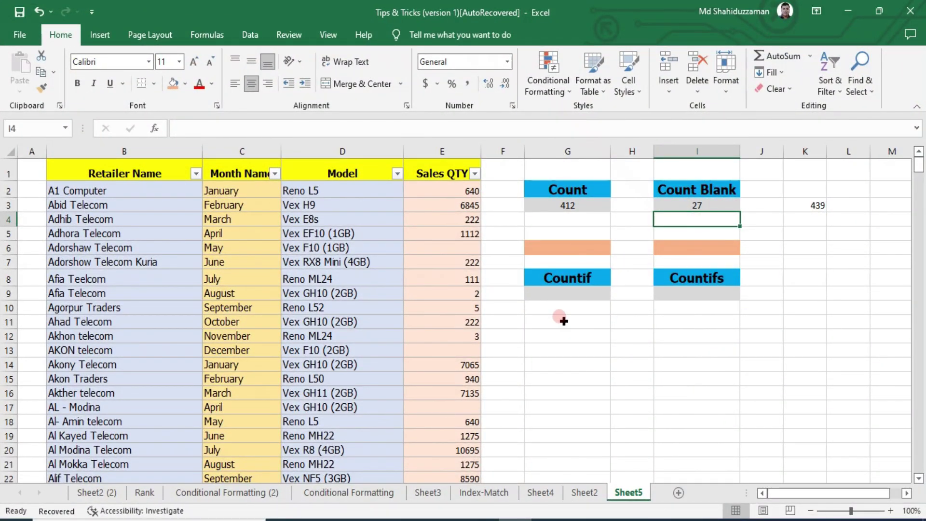
left_click(570, 291)
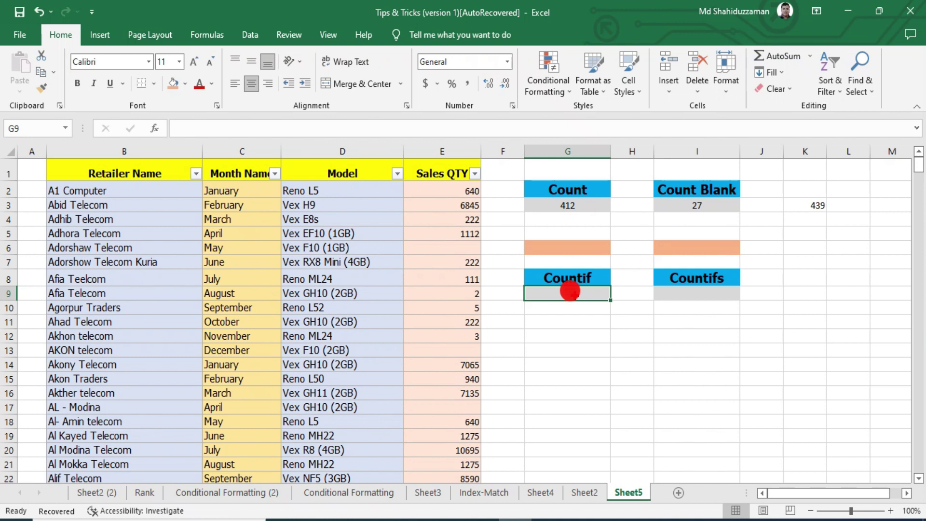
Step: In G9 start =COUNTIF( with the whole Month Name column C:C as range
type("=CO")
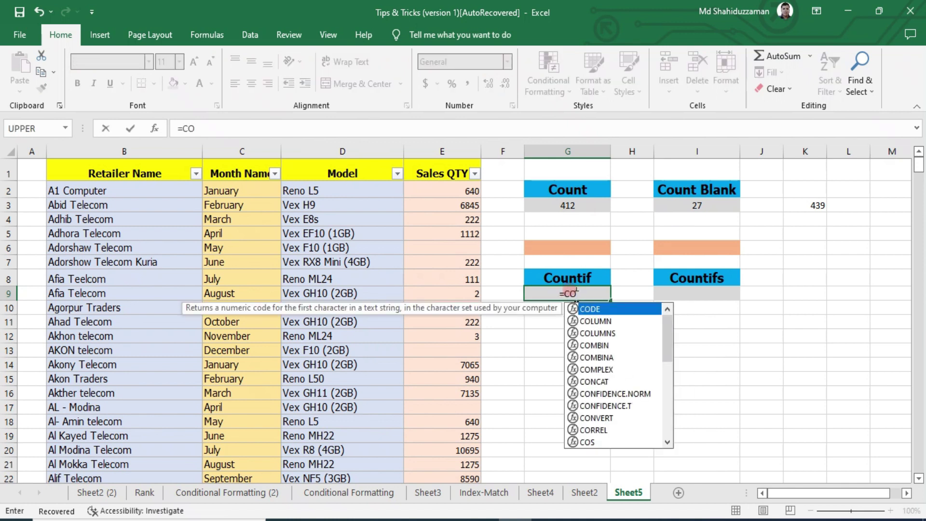
type("U")
key("Down")
key("Down")
key("Down")
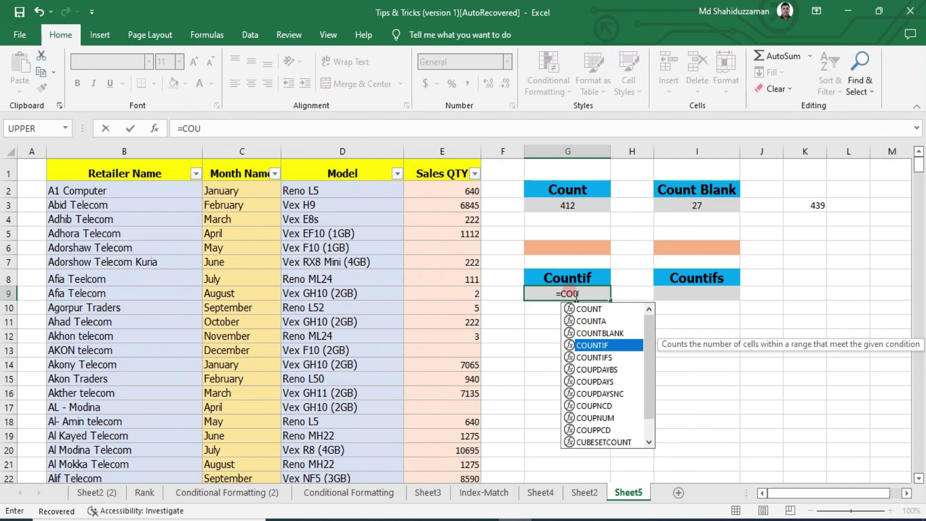
key("Tab")
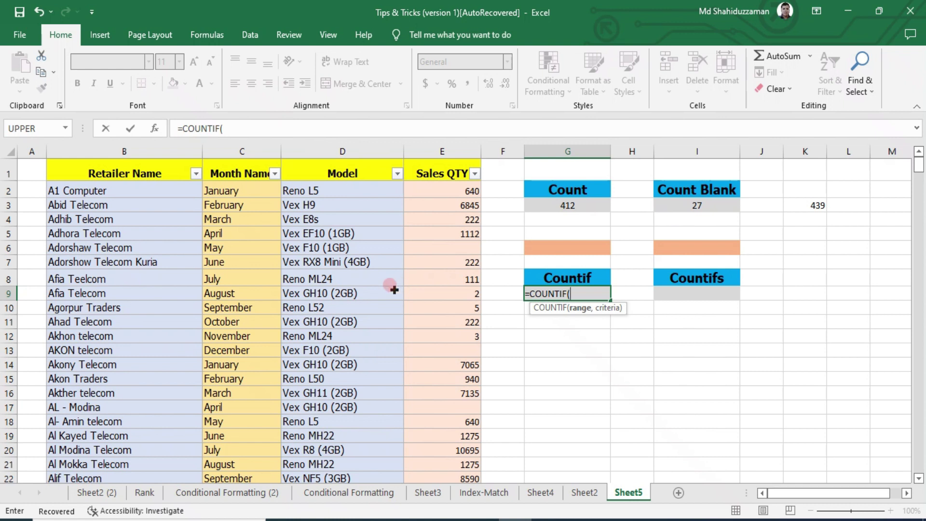
left_click(242, 147)
scroll(227, 371, "down", 7)
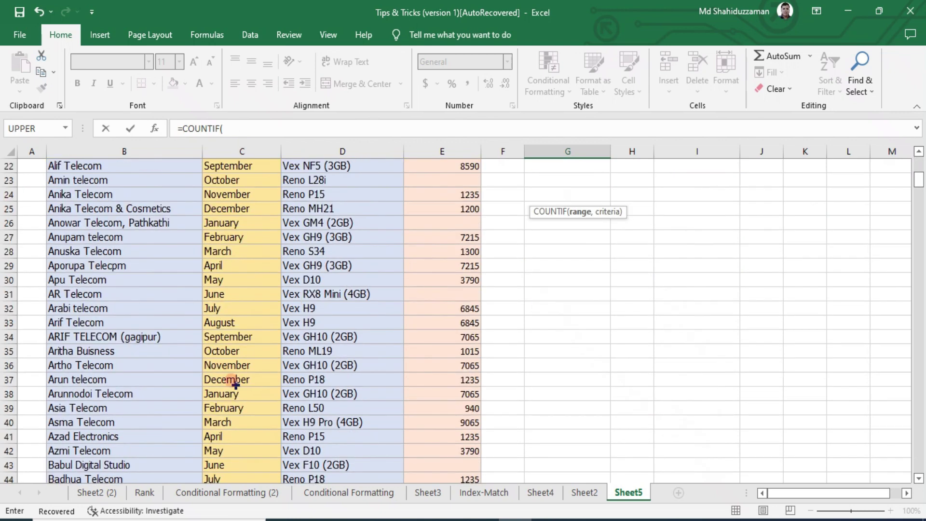
scroll(226, 371, "down", 7)
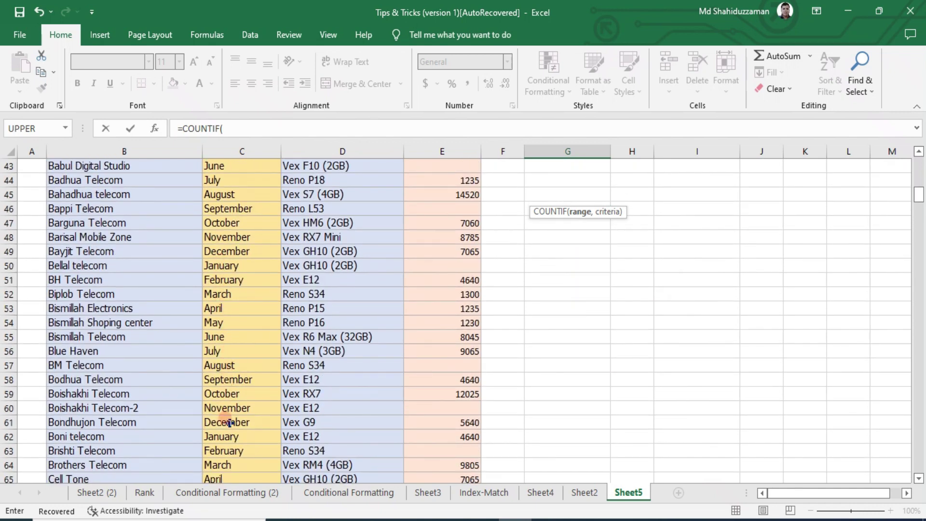
scroll(251, 375, "up", 7)
scroll(258, 356, "up", 7)
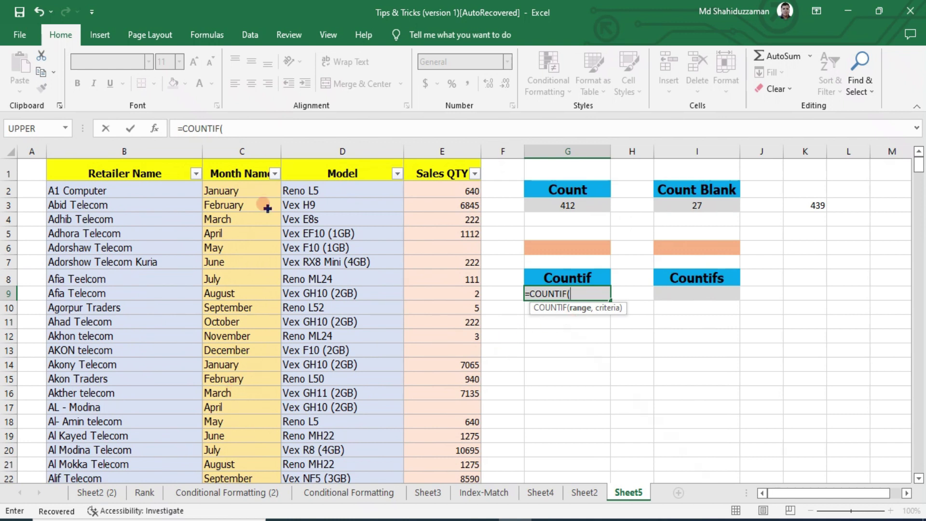
left_click(247, 150)
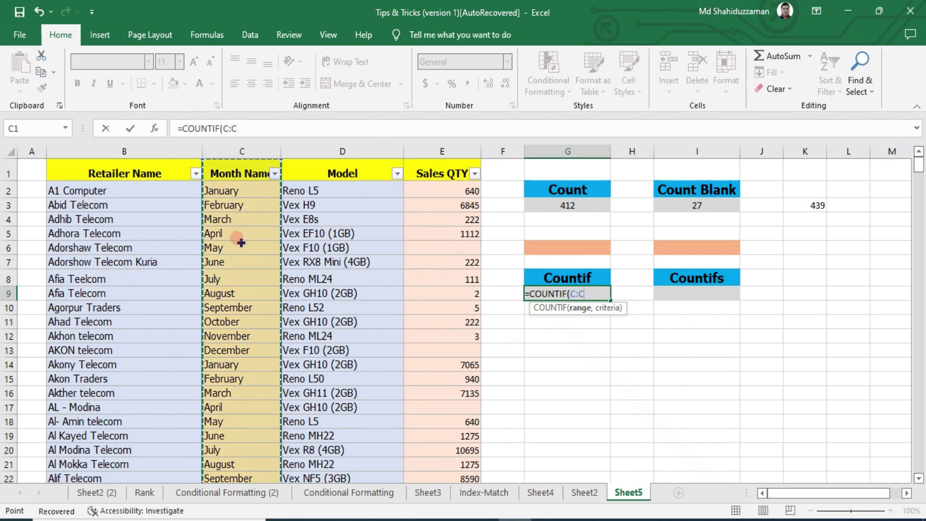
Step: Add the criterion "January" and commit =COUNTIF(C:C,"January"), returning 37
type(",\"jA")
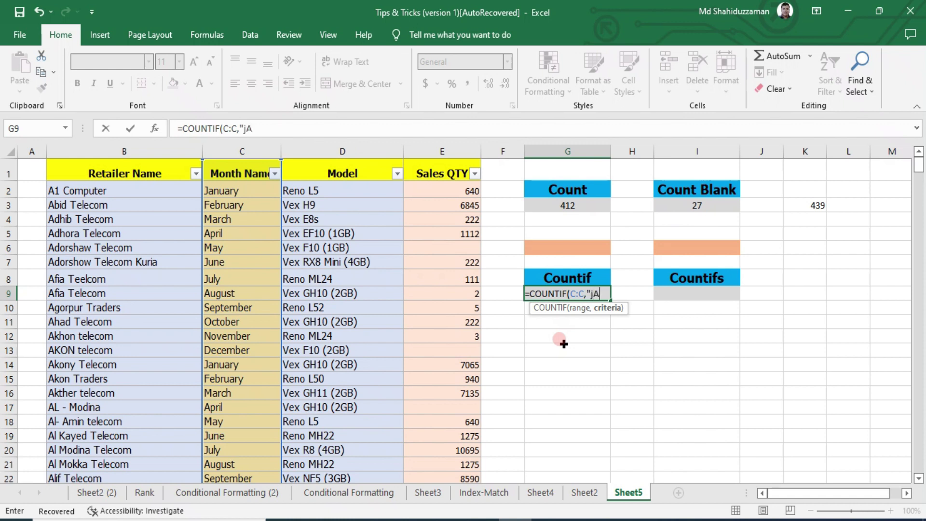
type("NUARY")
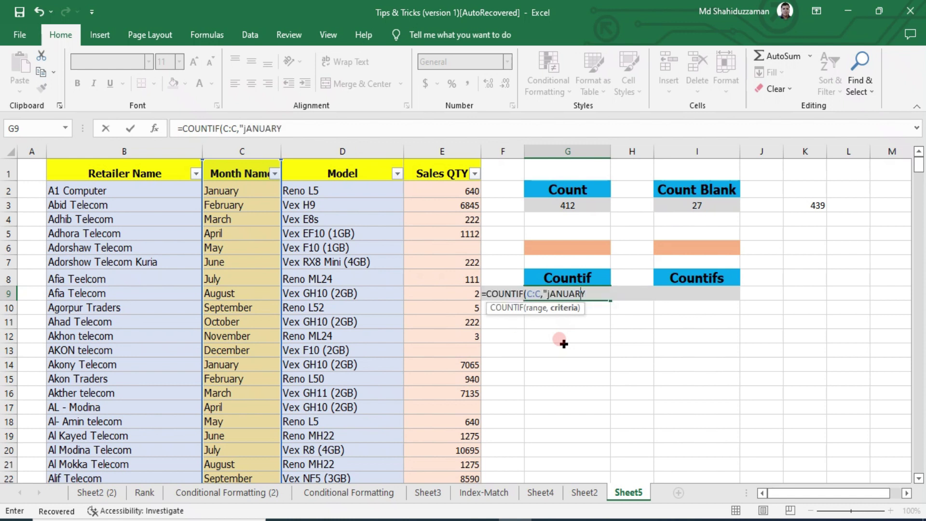
key("BackSpace")
key("BackSpace")
key("BackSpace")
key("BackSpace")
key("BackSpace")
key("BackSpace")
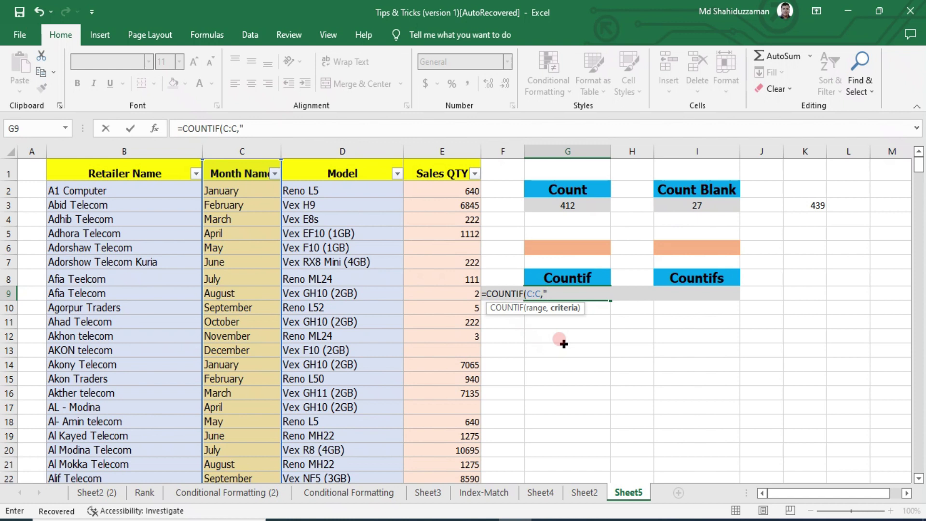
type("anu")
type("ary")
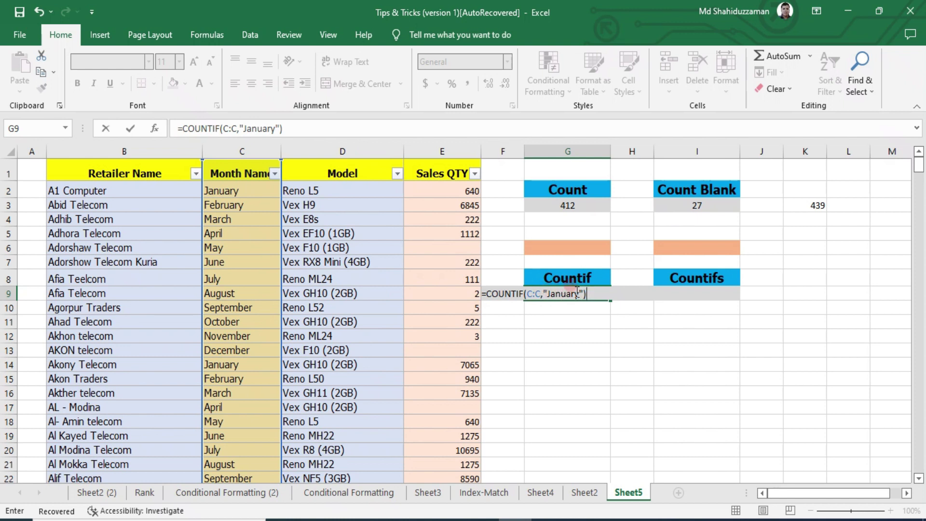
left_click(542, 293)
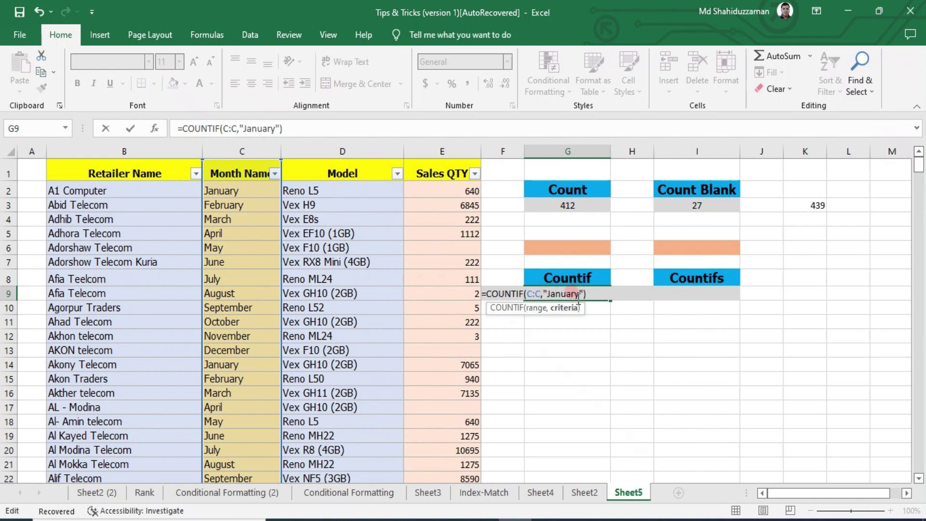
left_click(592, 293)
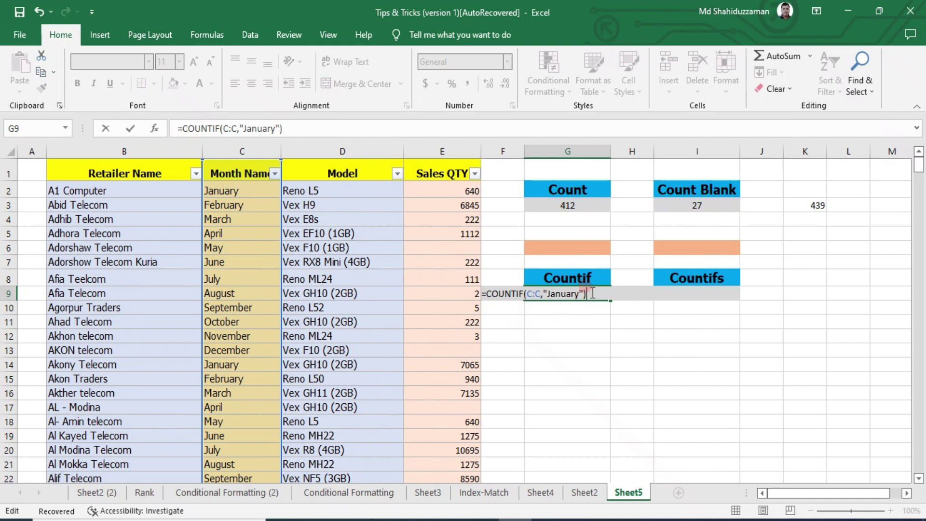
key("Return")
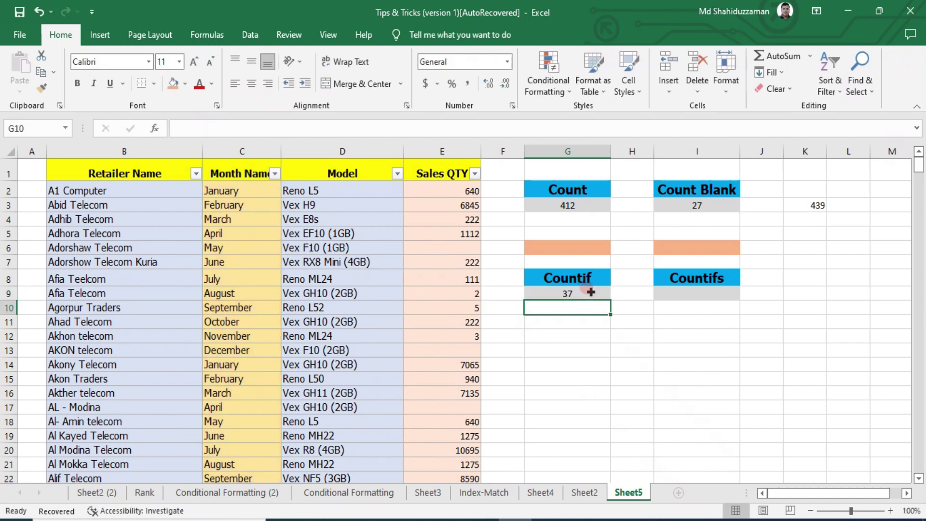
left_click(578, 293)
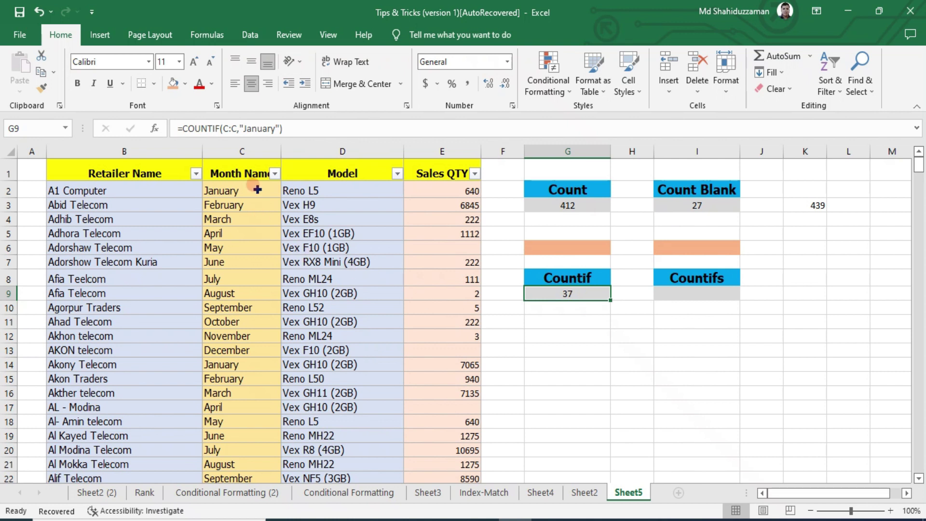
Step: Select the Month Name column C and open its filter list
left_click(241, 151)
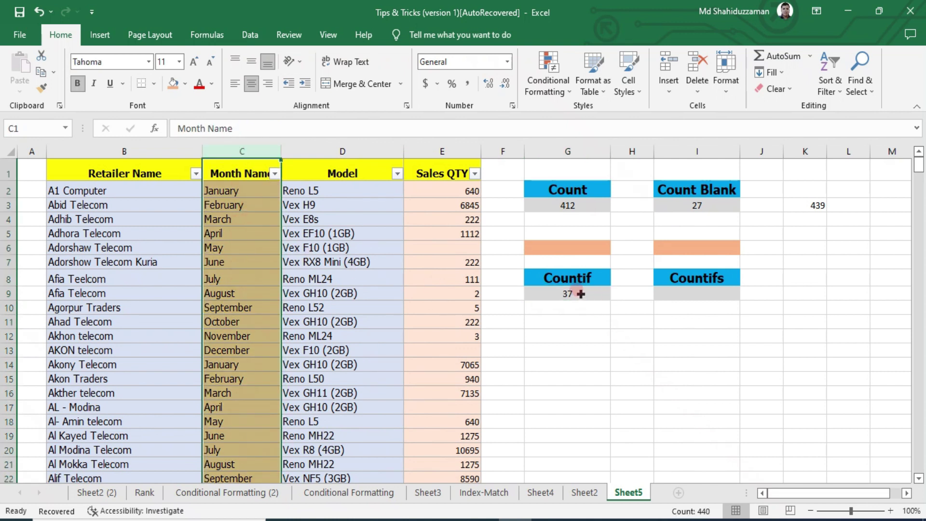
left_click(236, 219)
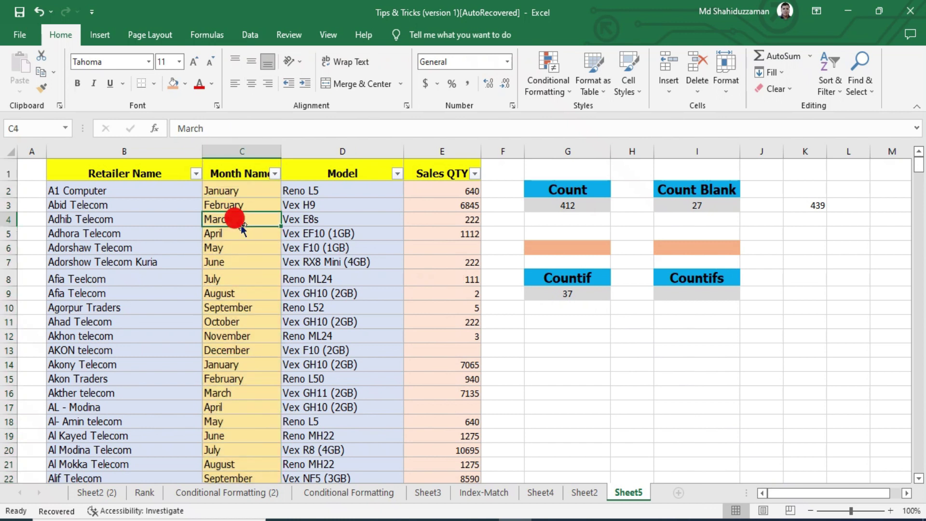
left_click(276, 173)
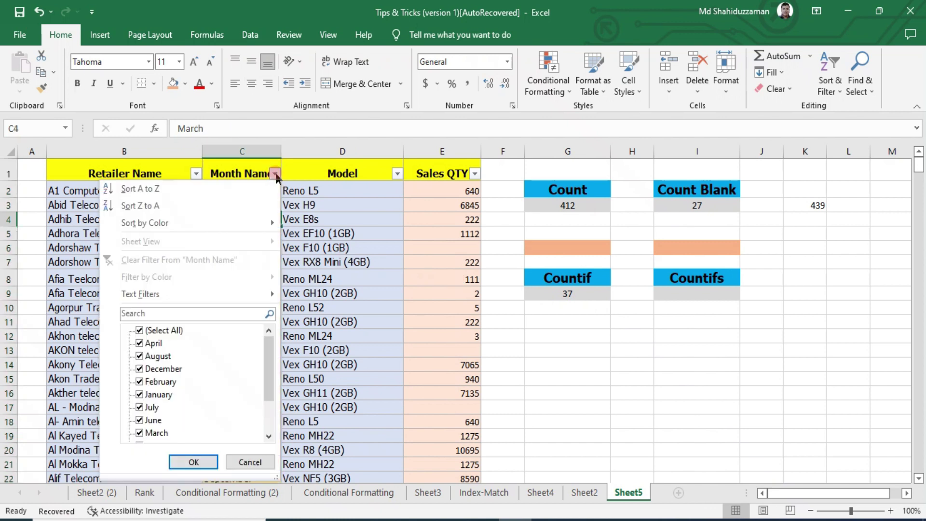
Step: Filter Month Name to January only and select the visible cells to confirm 37 rows
left_click(165, 330)
left_click(154, 381)
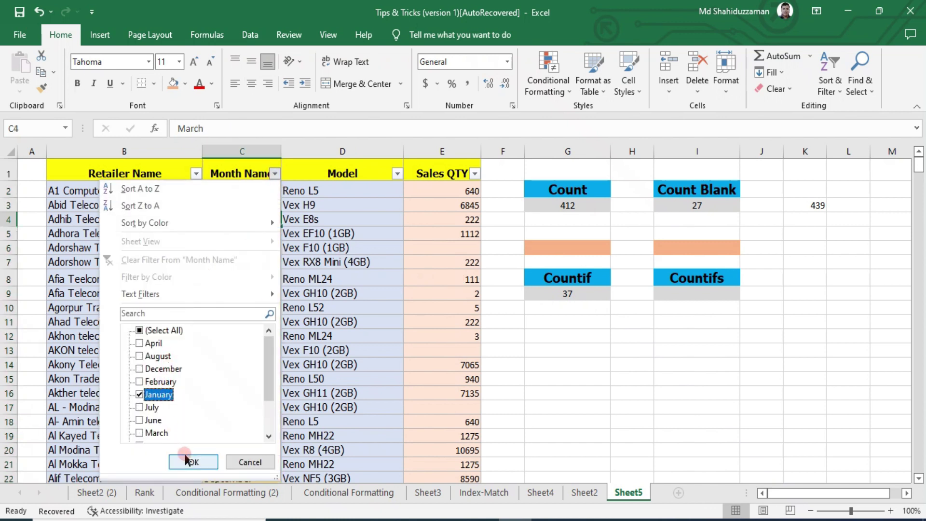
left_click(189, 458)
left_click(344, 262)
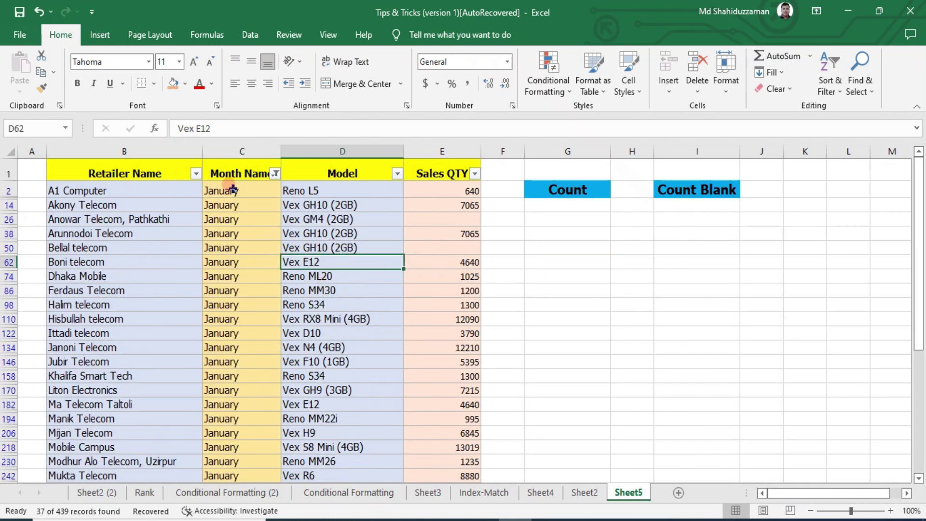
mouse_move(227, 190)
left_mouse_down()
mouse_move(226, 404)
mouse_move(239, 452)
left_mouse_up()
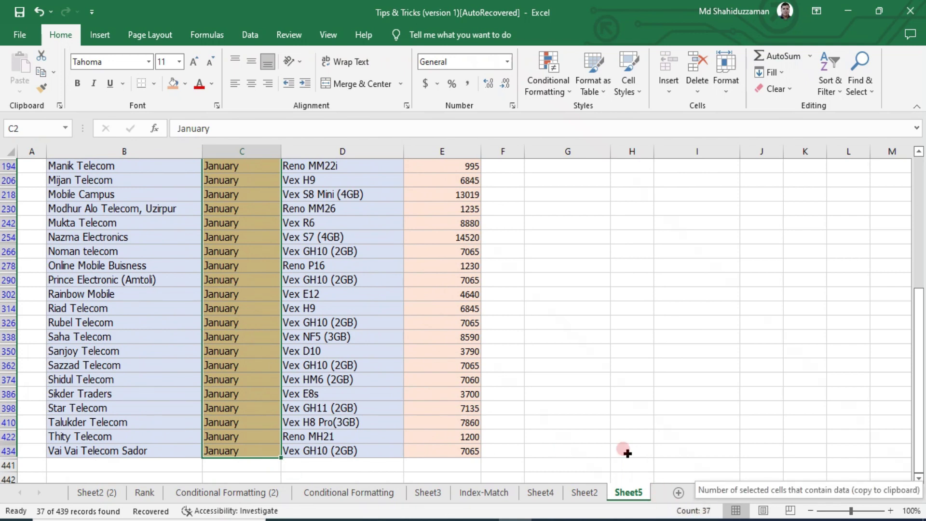
scroll(531, 378, "up", 2)
scroll(530, 378, "up", 3)
scroll(548, 327, "up", 1)
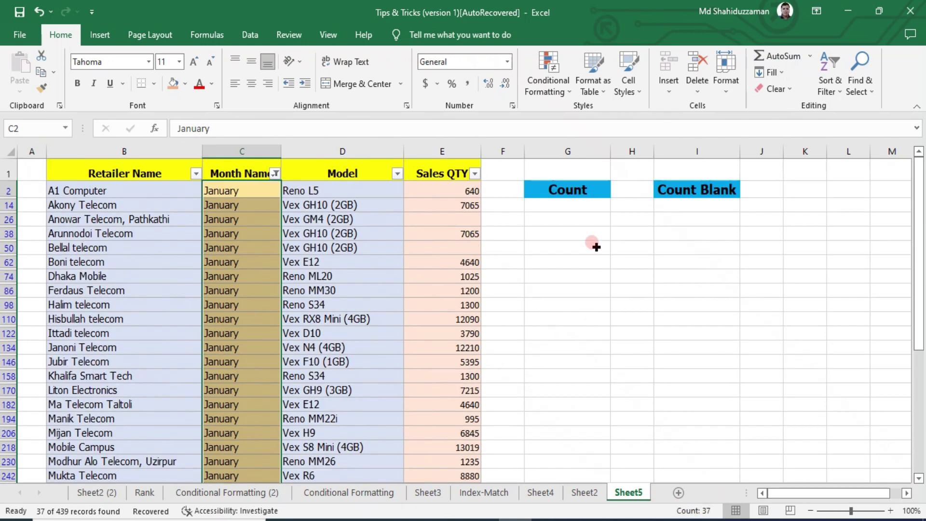
Step: Reset the Month Name filter so all months show again
left_click(347, 205)
left_click(275, 174)
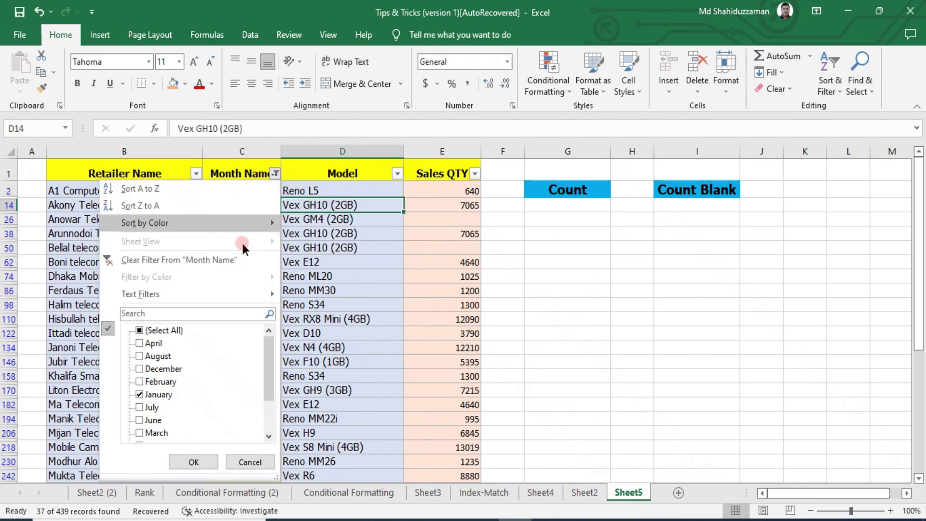
left_click(149, 331)
left_click(192, 462)
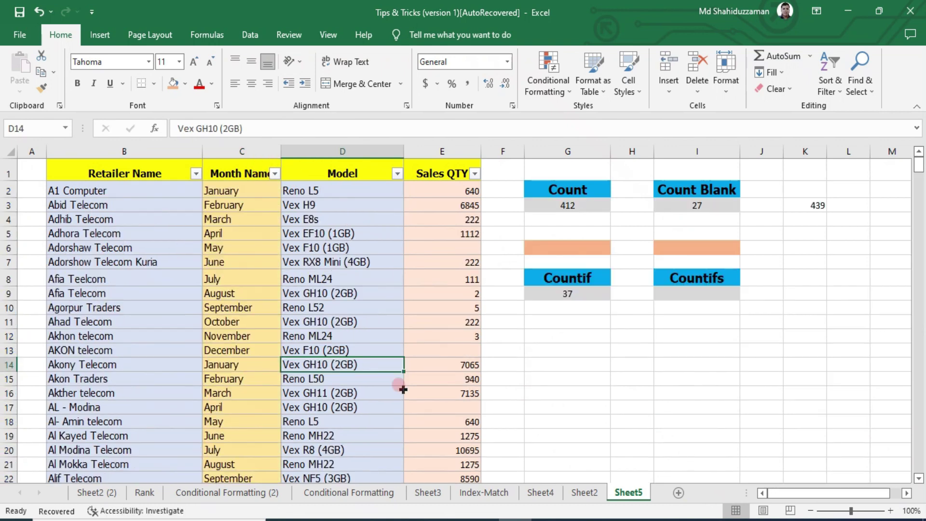
Step: Review the January COUNTIF result in G9 and browse model entries like Reno L5 and Reno L50 in column D
left_click(569, 293)
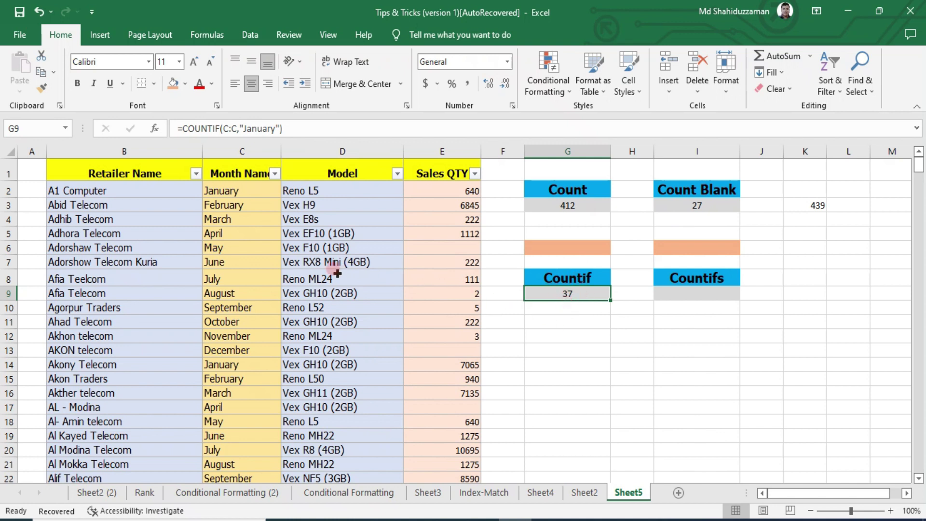
left_click(321, 231)
left_click(320, 191)
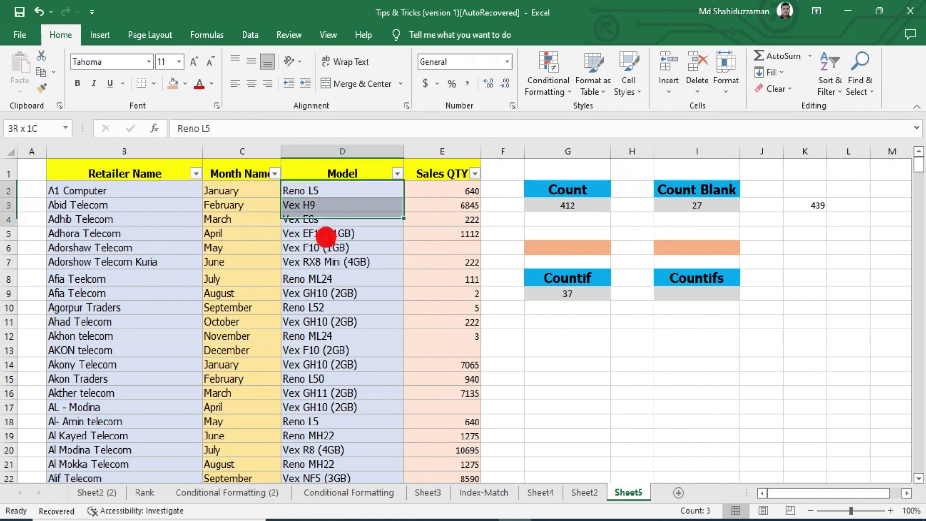
left_click_drag(332, 200, 295, 184)
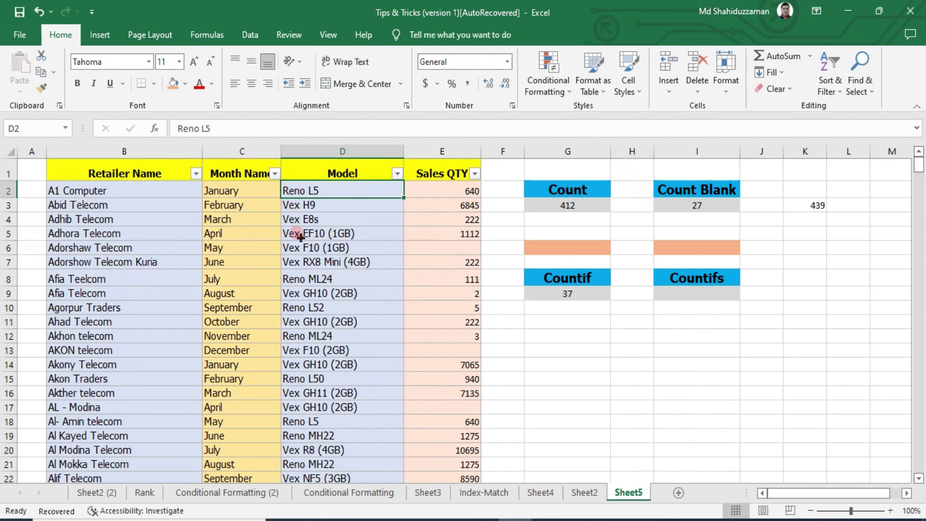
left_click(303, 289)
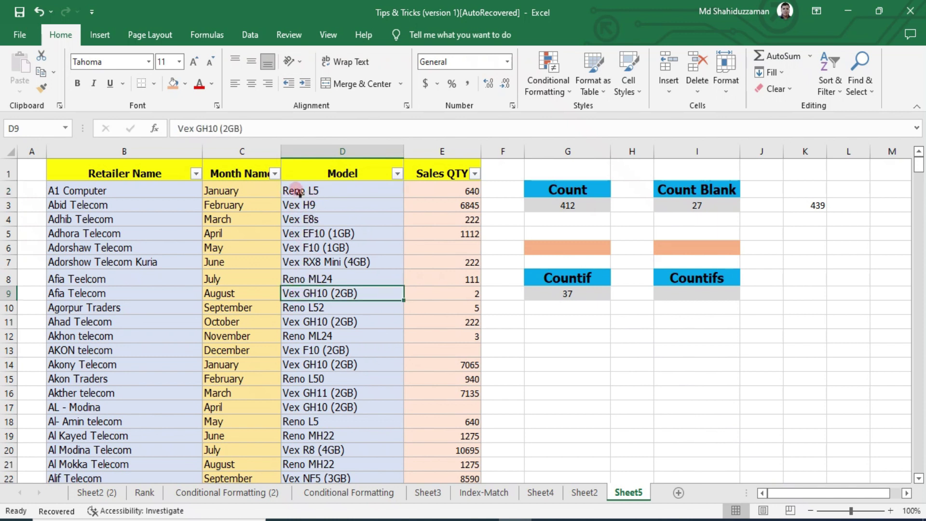
left_click(318, 378)
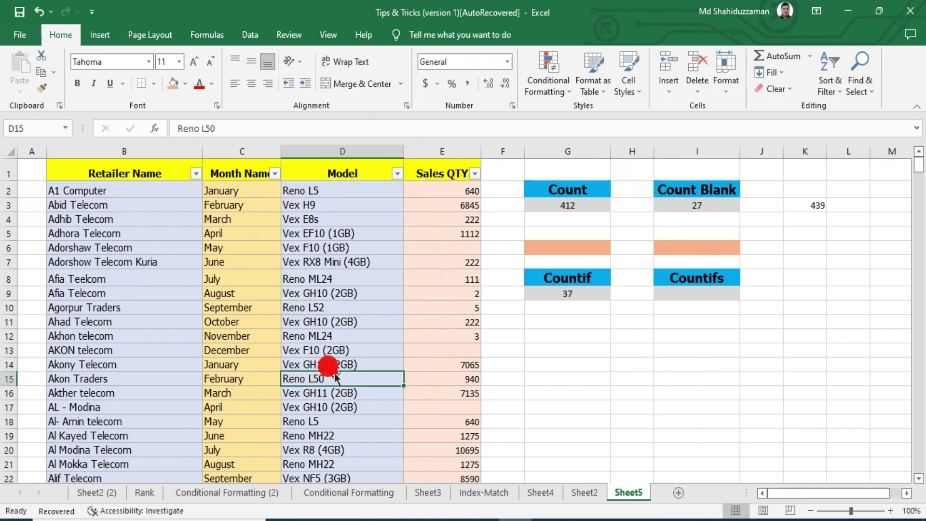
scroll(337, 386, "down", 6)
scroll(340, 394, "down", 6)
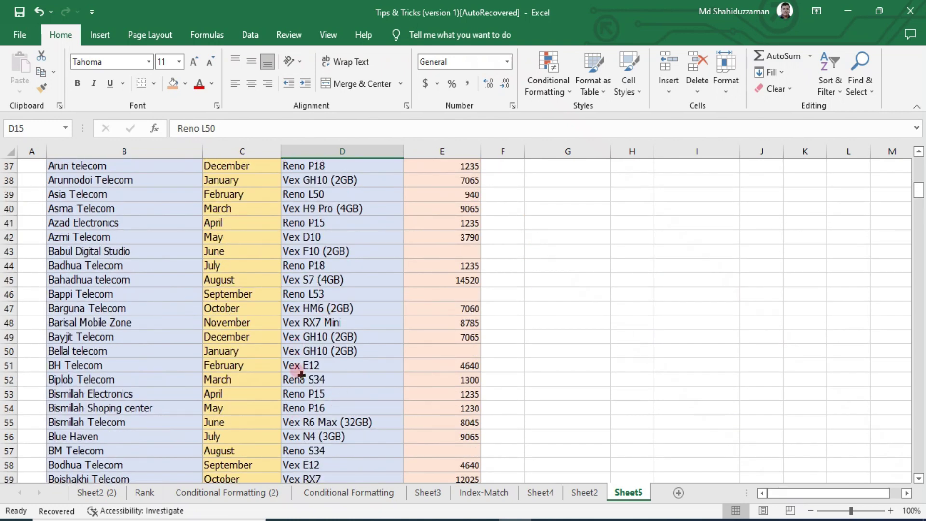
scroll(297, 424, "down", 6)
scroll(296, 424, "up", 6)
scroll(302, 385, "up", 12)
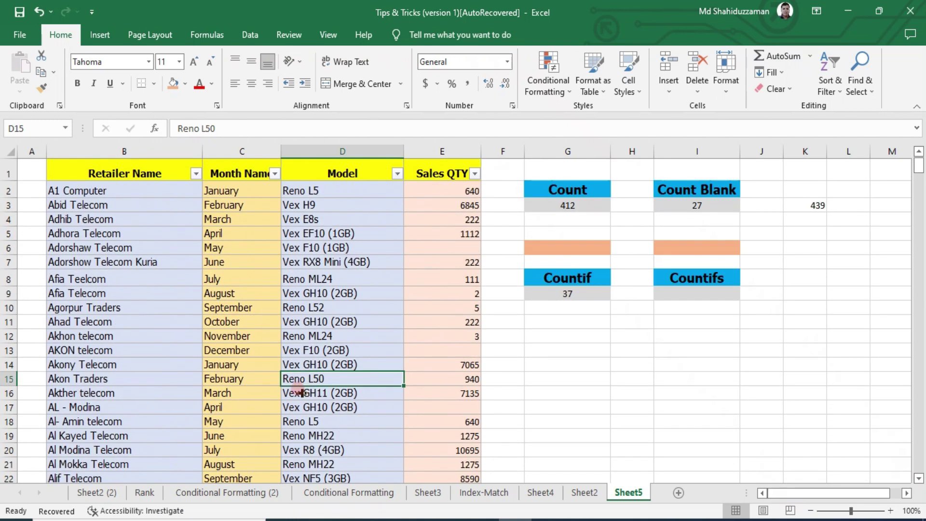
left_click(299, 280)
left_click(309, 306)
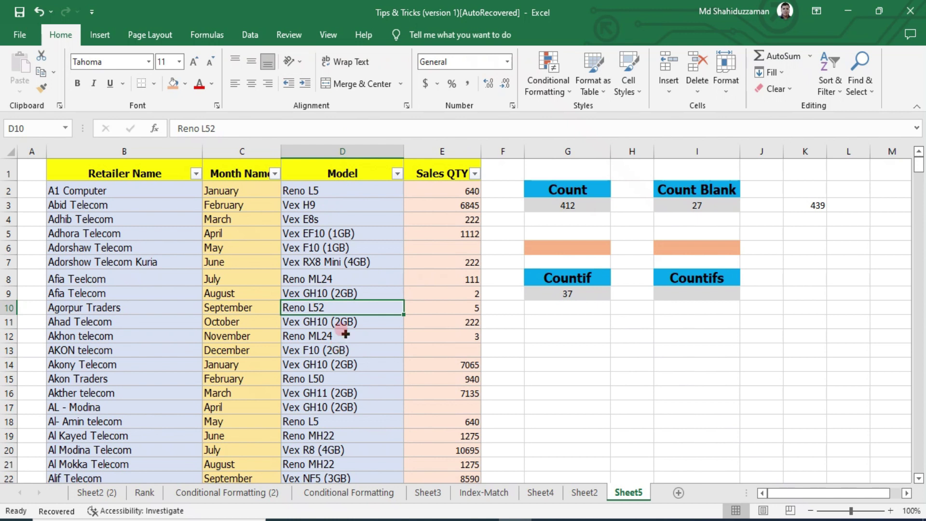
Step: Browse the month entries in column C, from January in C2 through September in C10
left_click(333, 279)
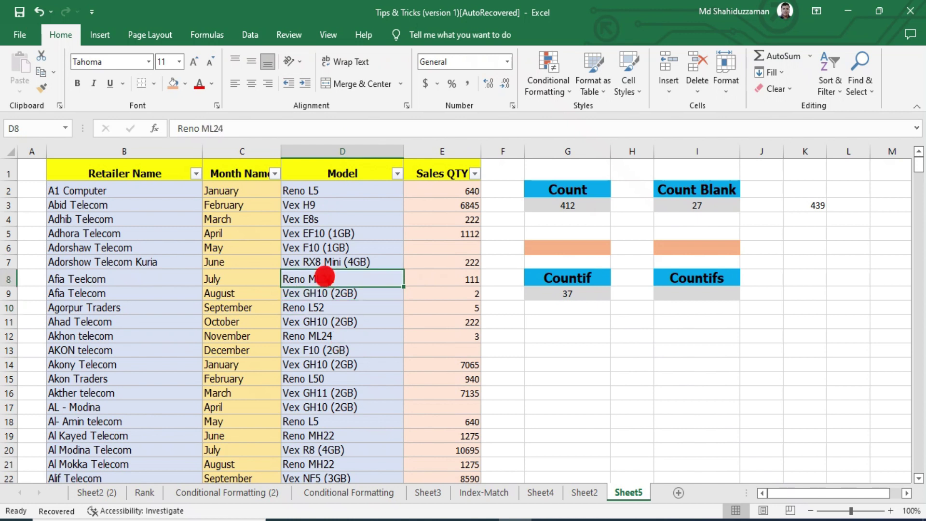
left_click(244, 191)
left_click(249, 207)
left_click(244, 234)
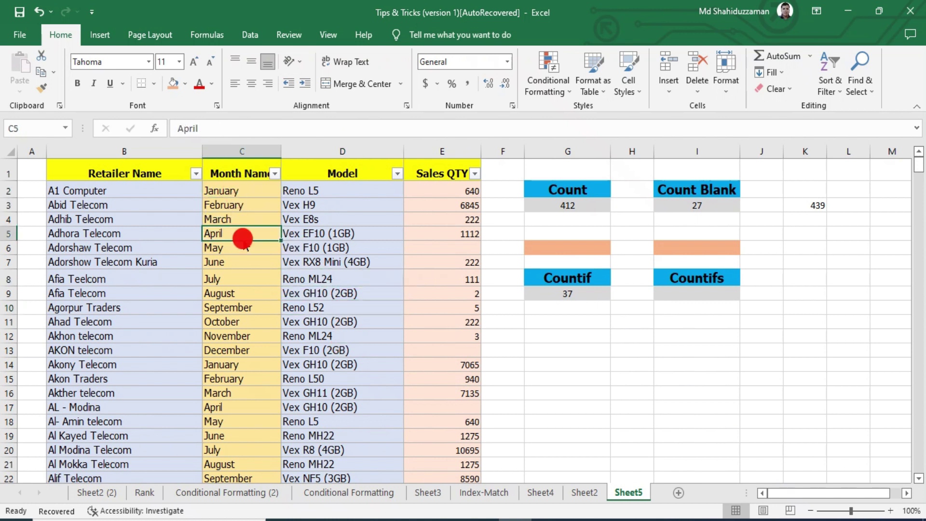
left_click(243, 248)
left_click(244, 293)
left_click_drag(241, 190, 239, 393)
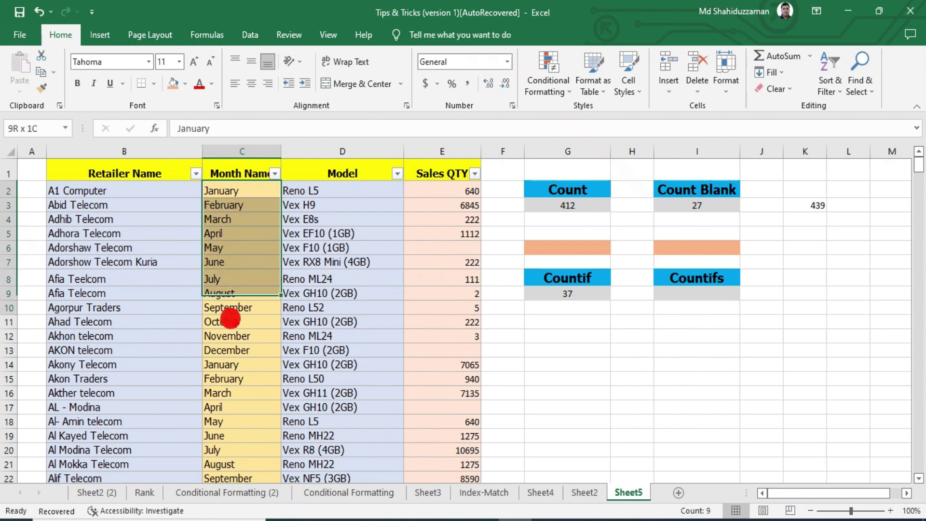
left_click(240, 308)
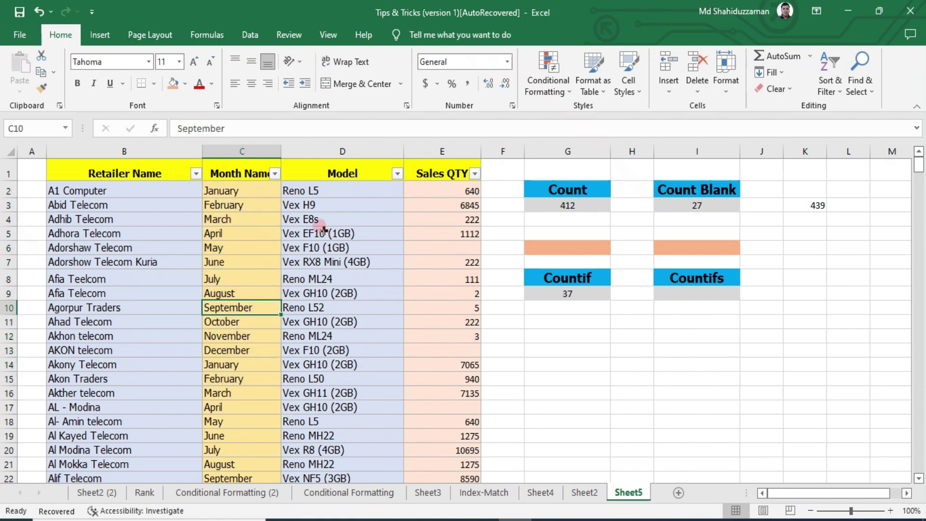
left_click(313, 246)
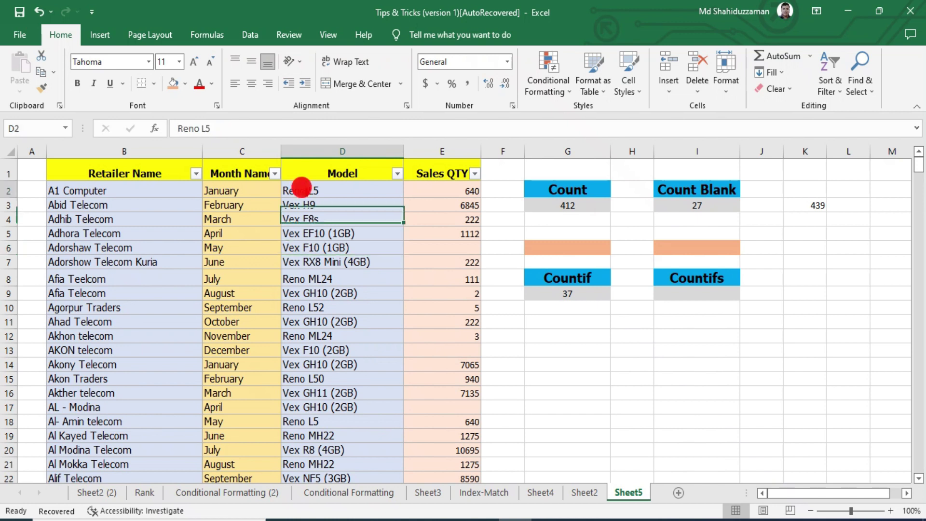
left_click(309, 192)
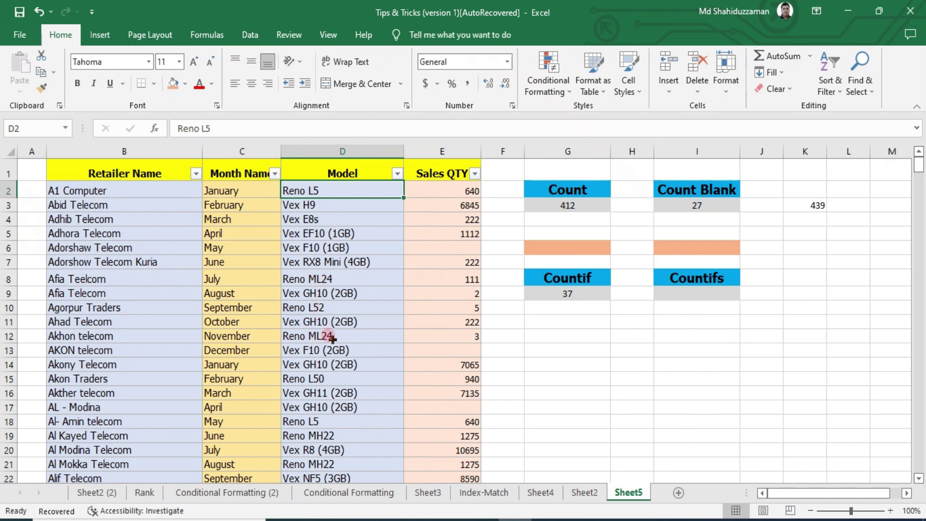
Step: Inspect the Reno MH22 text in D19 in edit mode, then return to the Countif cell G9
left_click(323, 437)
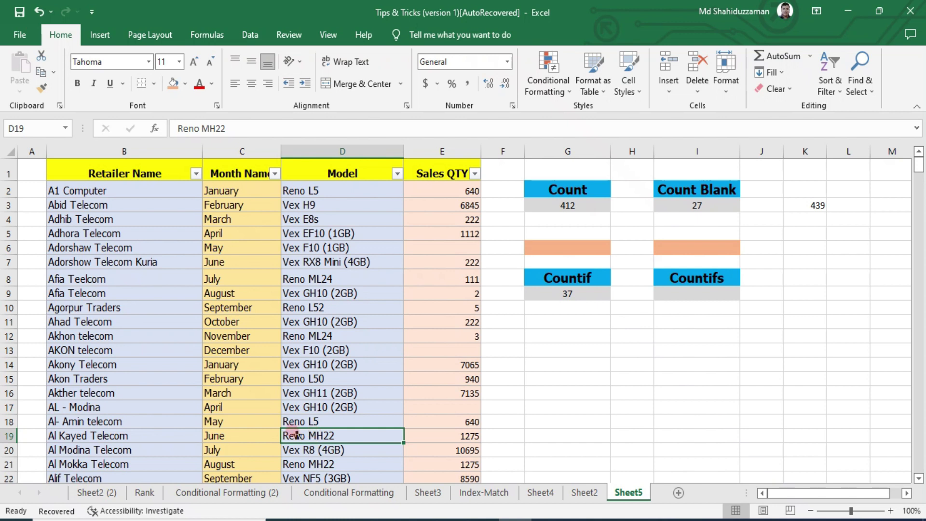
double_click(296, 435)
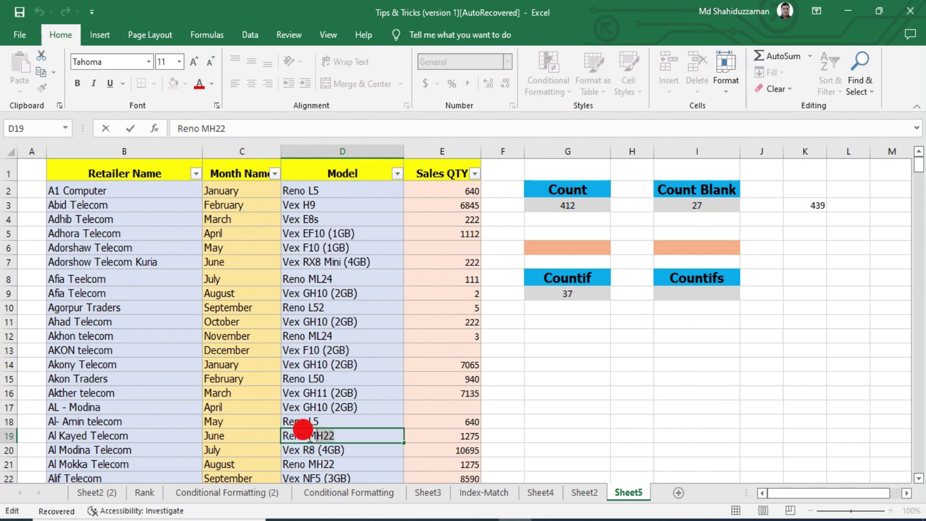
key("End")
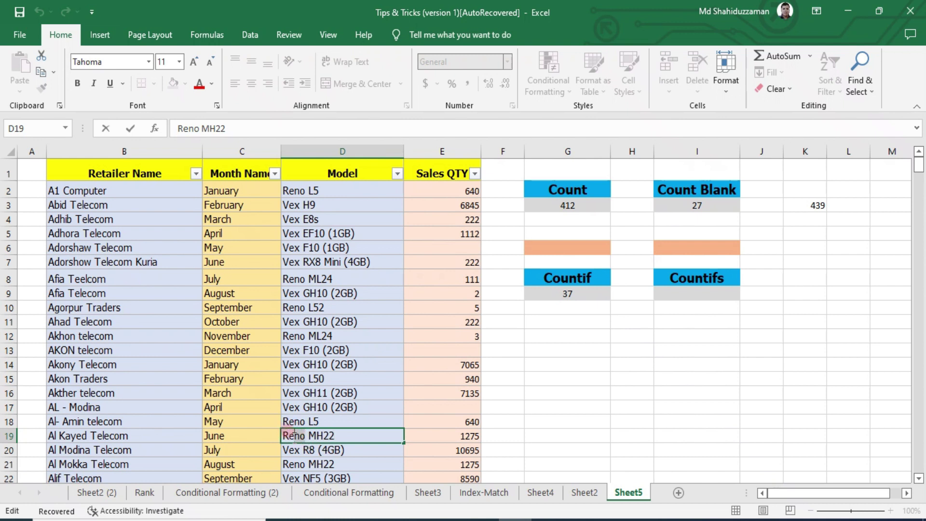
double_click(292, 436)
left_click(346, 393)
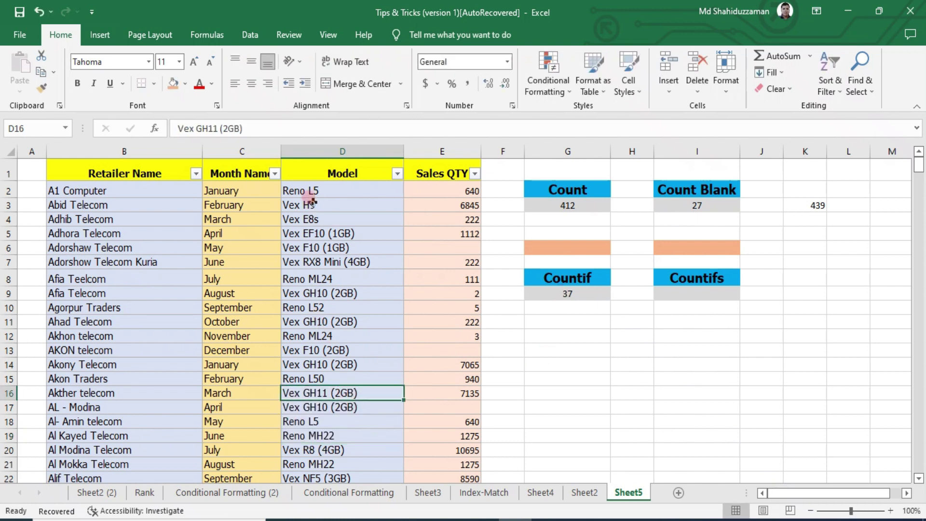
left_click(558, 294)
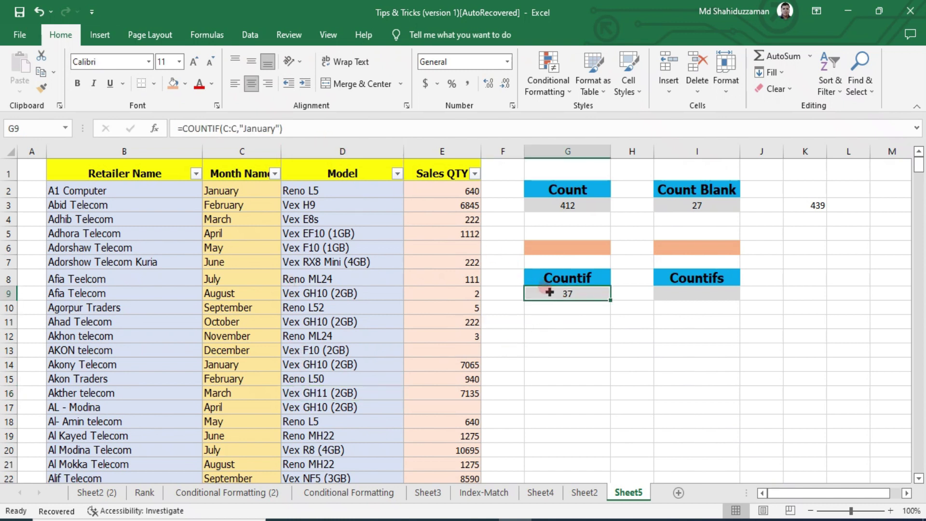
Step: Delete G9's January formula and begin =COUNTIF( with the entire Model column D:D as range
key("Delete")
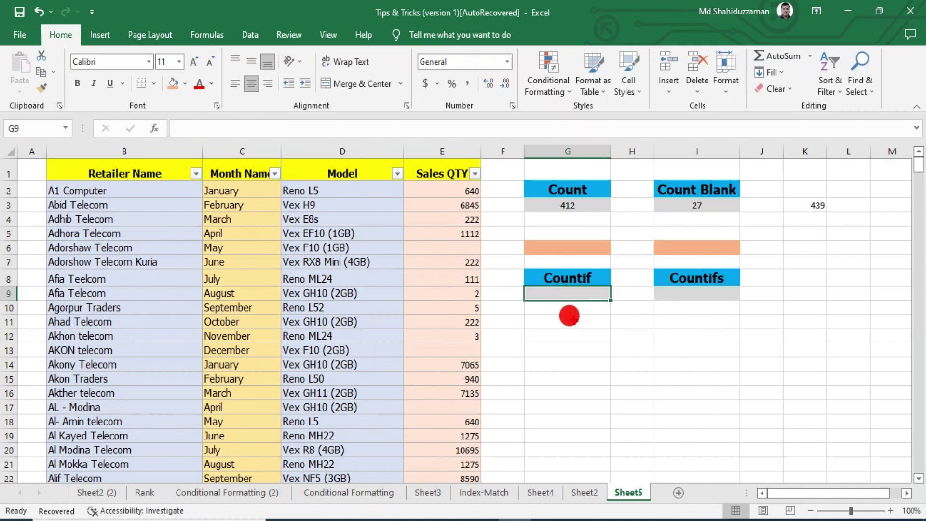
type("=co")
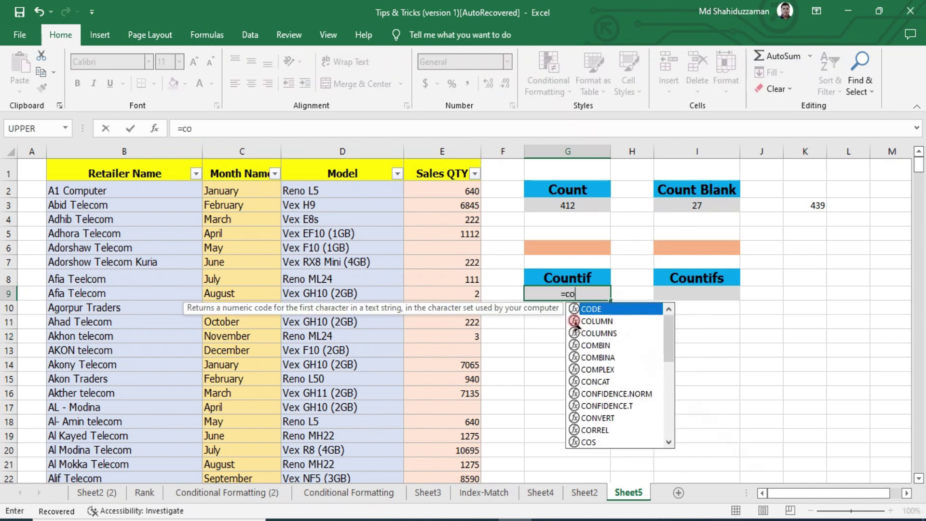
type("un")
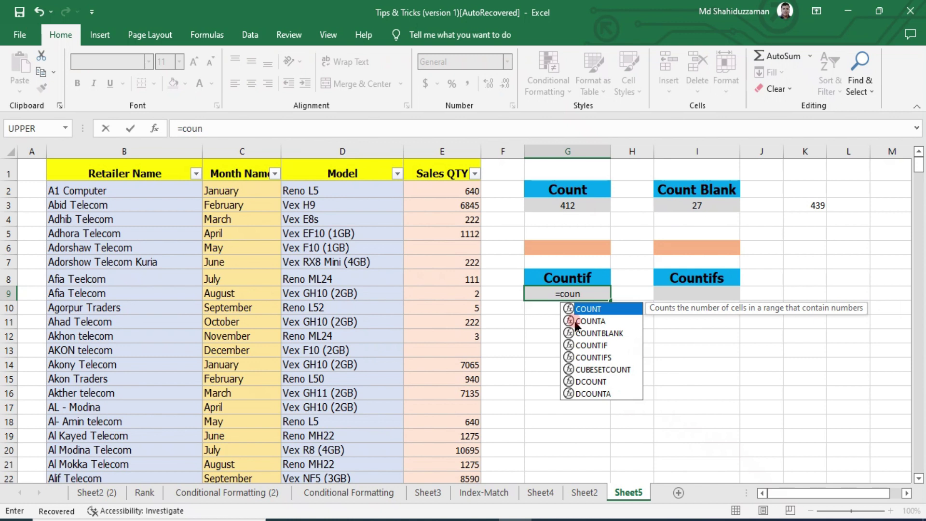
key("Down")
key("Down")
key("Down")
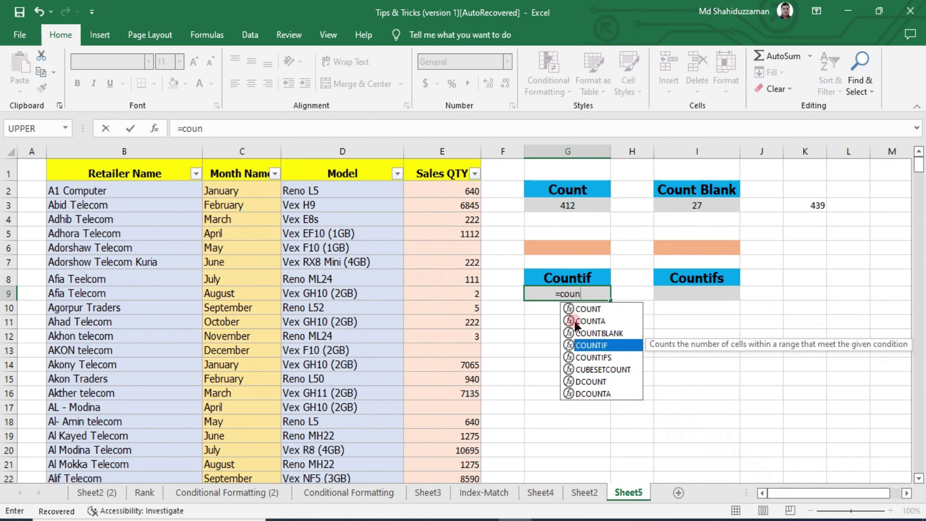
key("Tab")
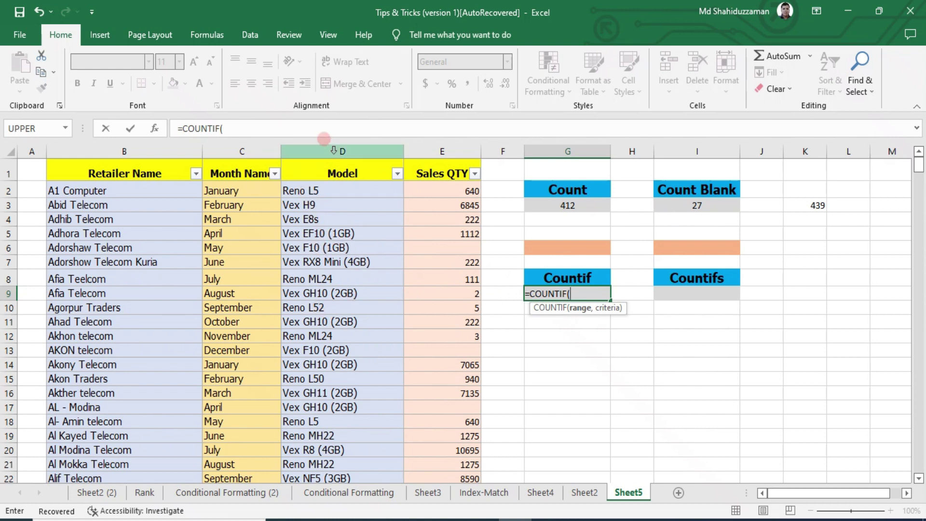
left_click(333, 151)
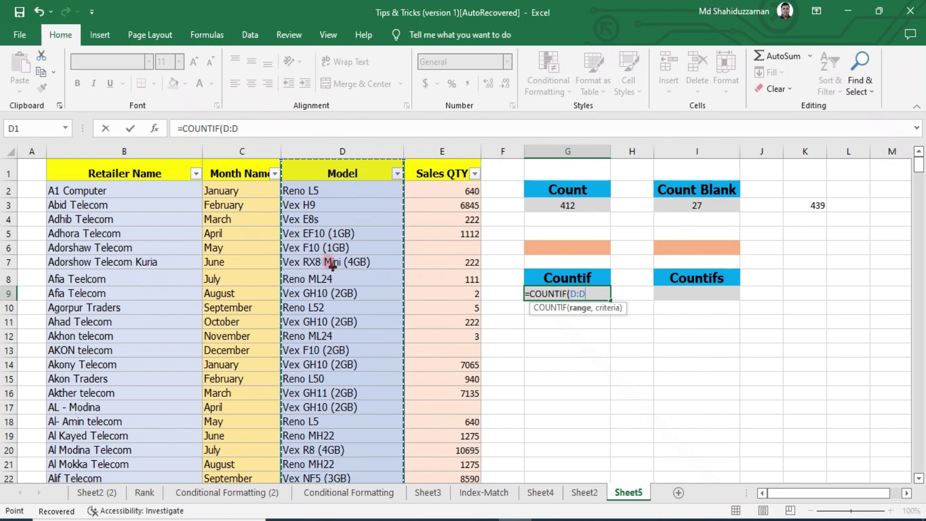
left_click(332, 263)
type(",")
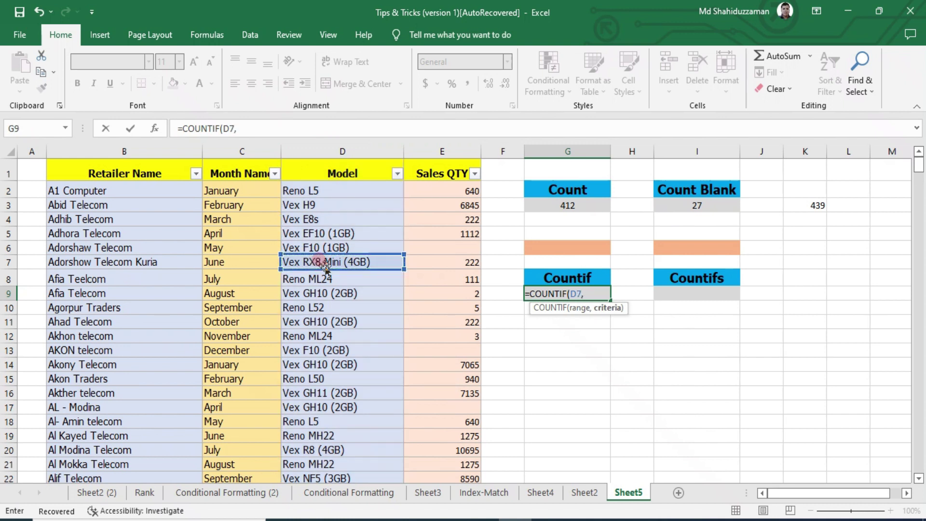
left_click(590, 292)
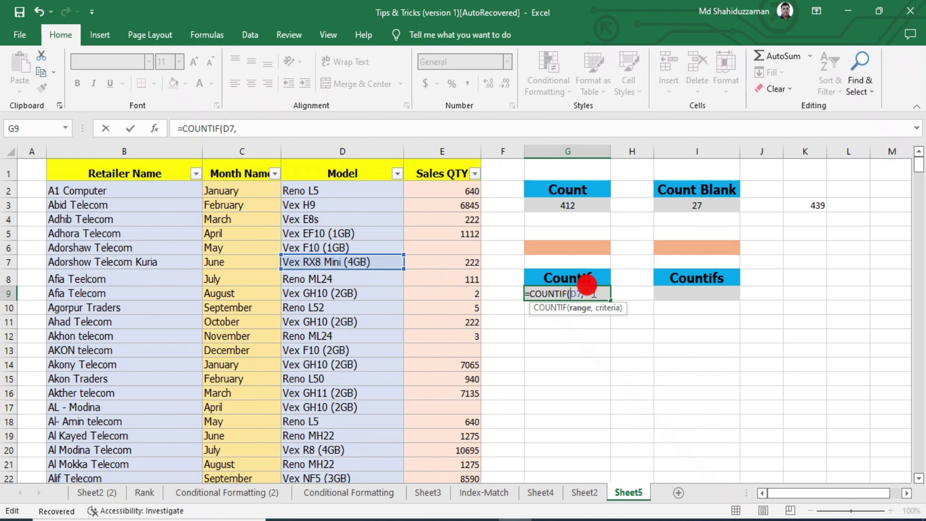
left_click(361, 154)
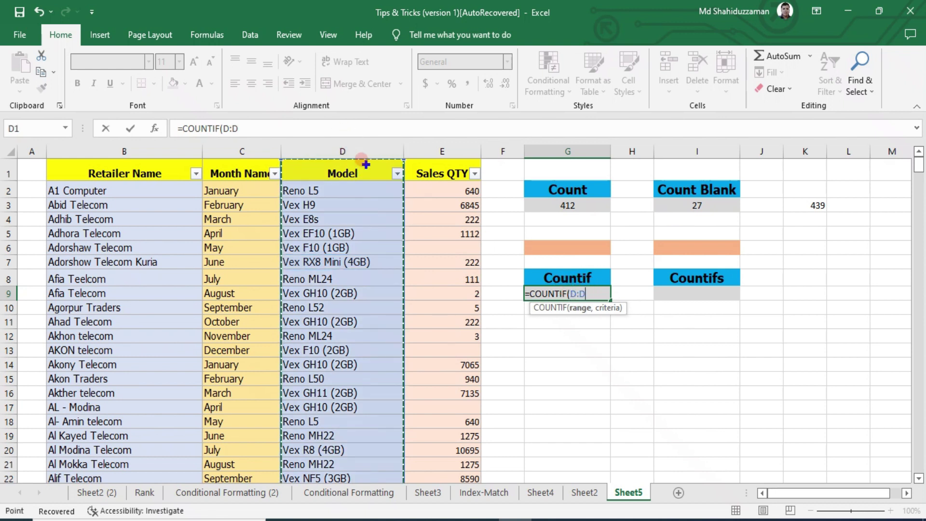
Step: Complete the formula as =COUNTIF(D:D,"*Reno*") so G9 returns 162 Reno models
type(",\"*")
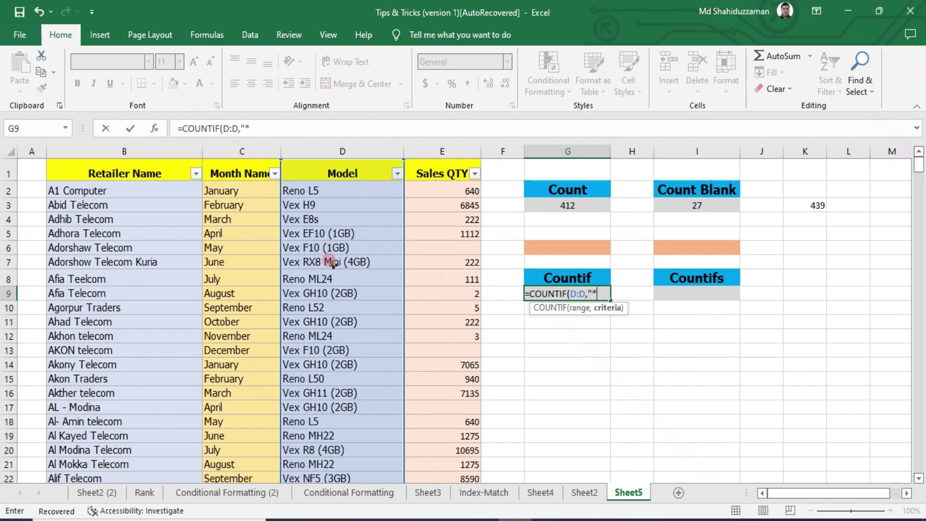
type("Reno*")
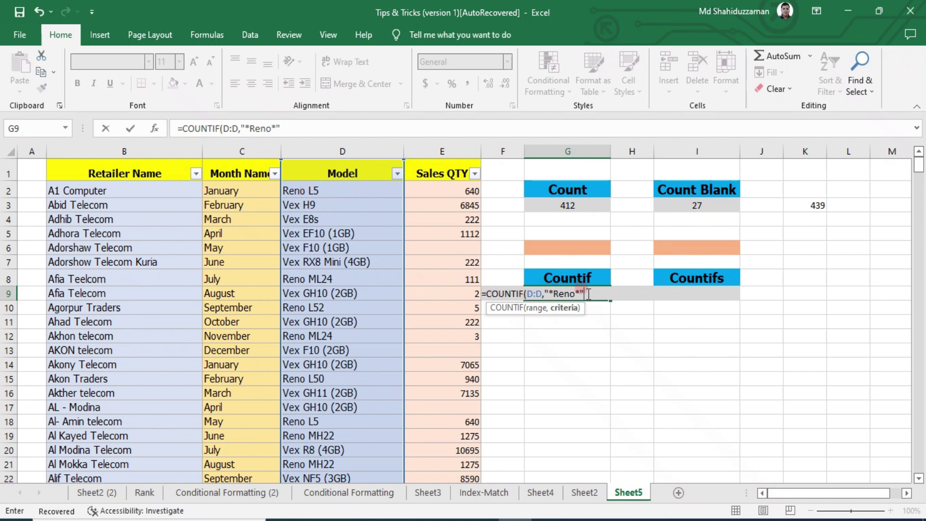
type(")")
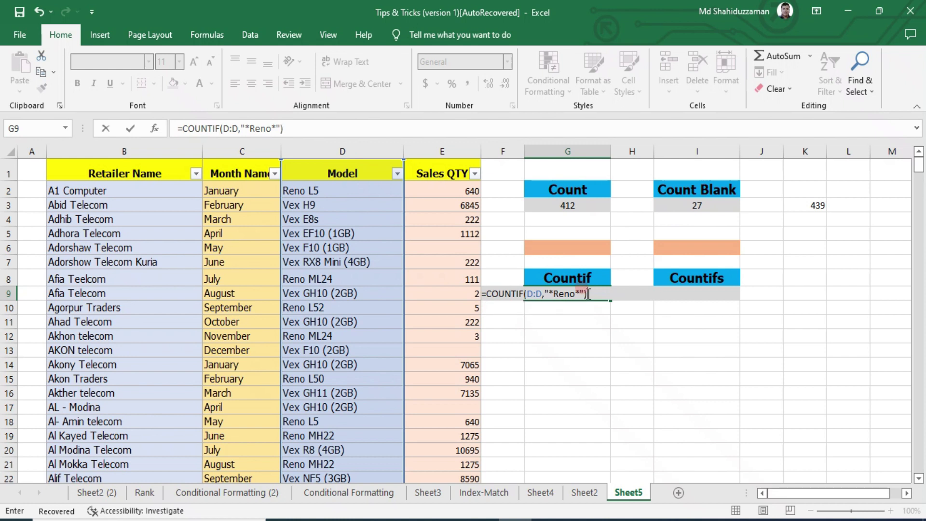
key("Return")
left_click(586, 293)
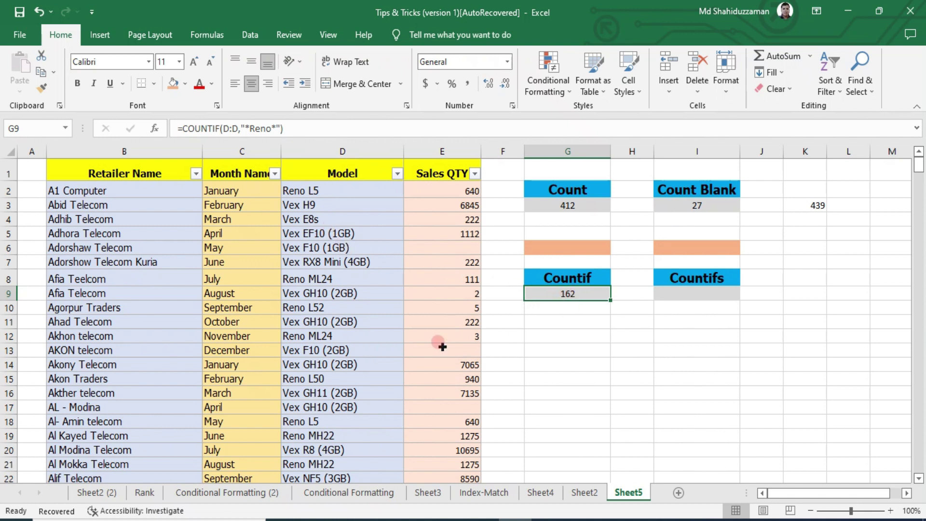
left_click(357, 219)
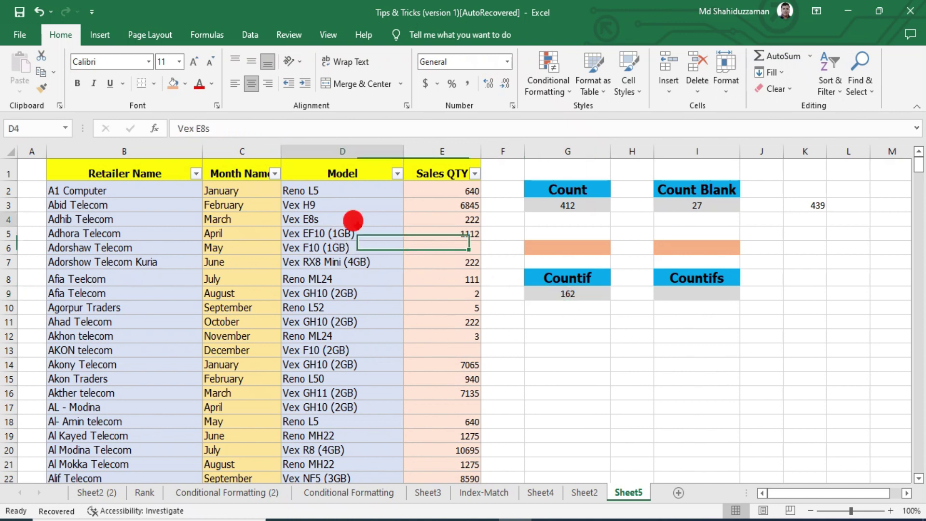
left_click(397, 173)
left_click(300, 312)
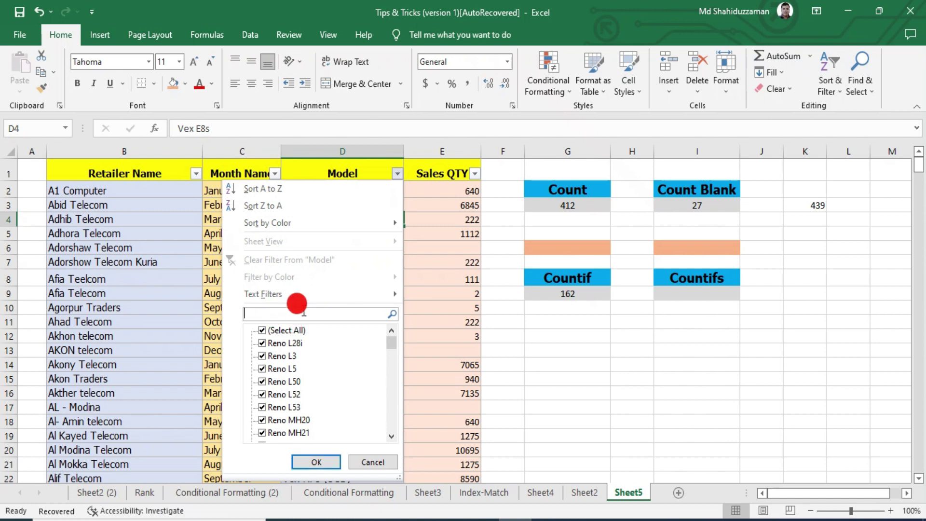
type("renu")
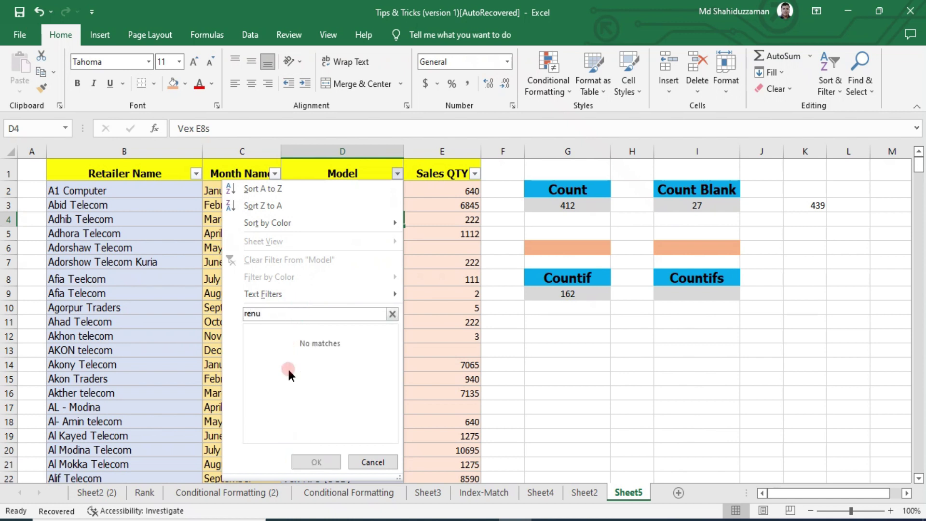
key("BackSpace")
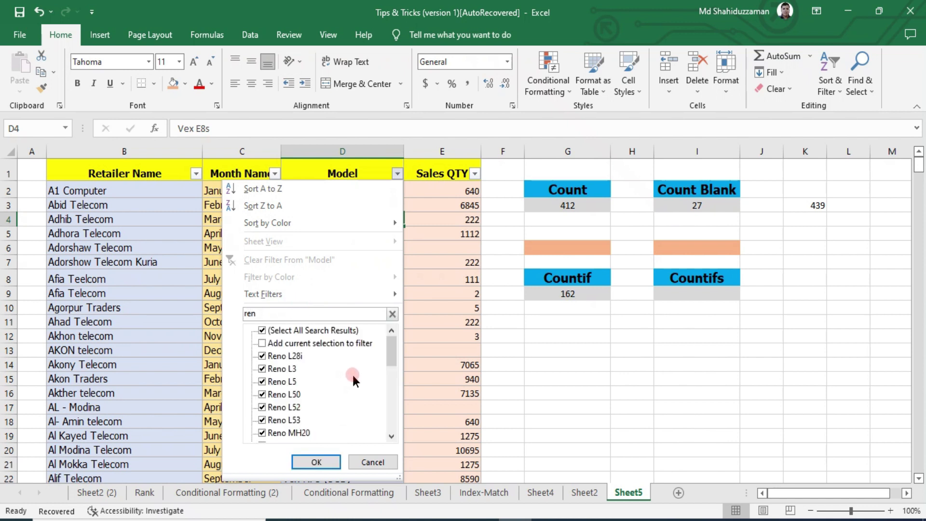
type("o")
left_click(316, 462)
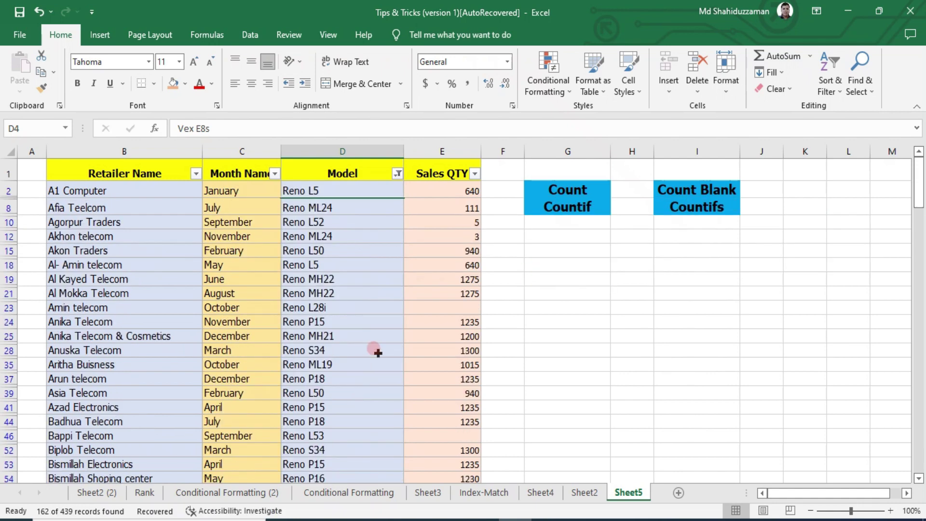
left_click_drag(333, 191, 323, 446)
key("ctrl+shift+Down")
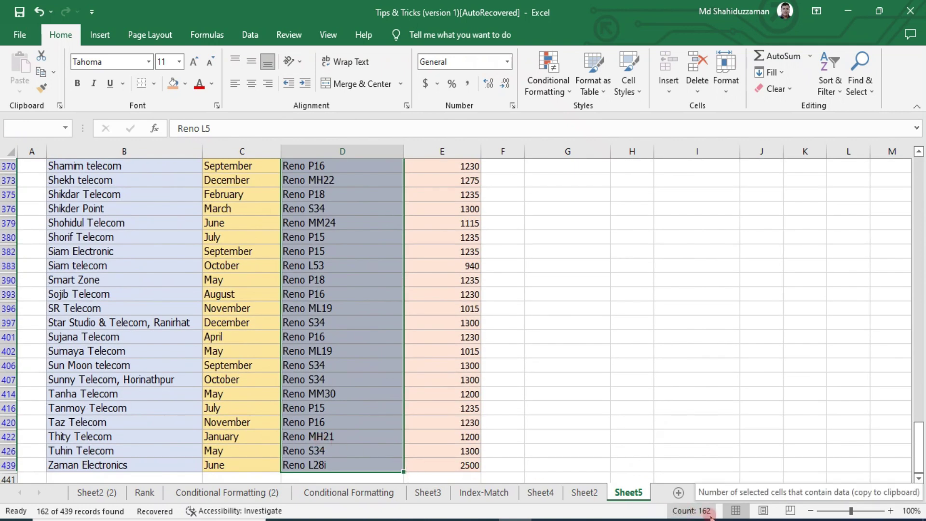
left_click_drag(917, 442, 894, 145)
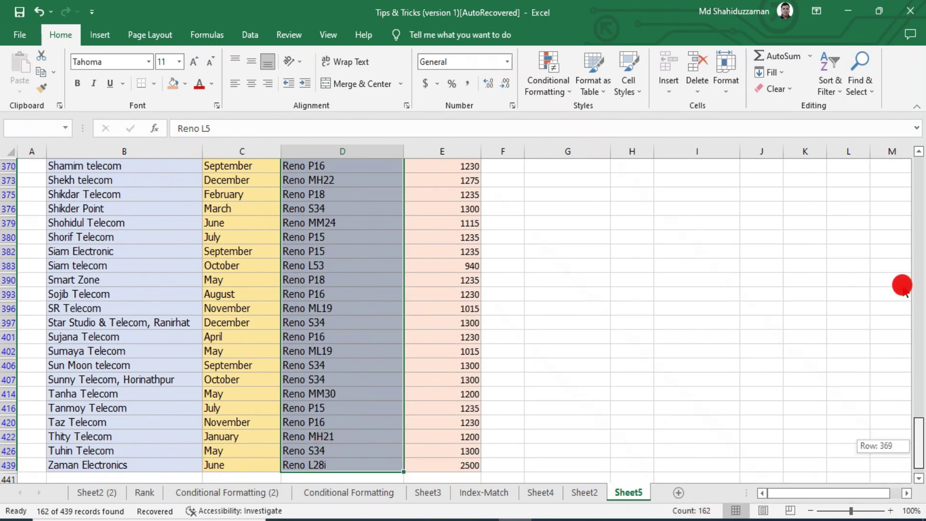
left_click(685, 236)
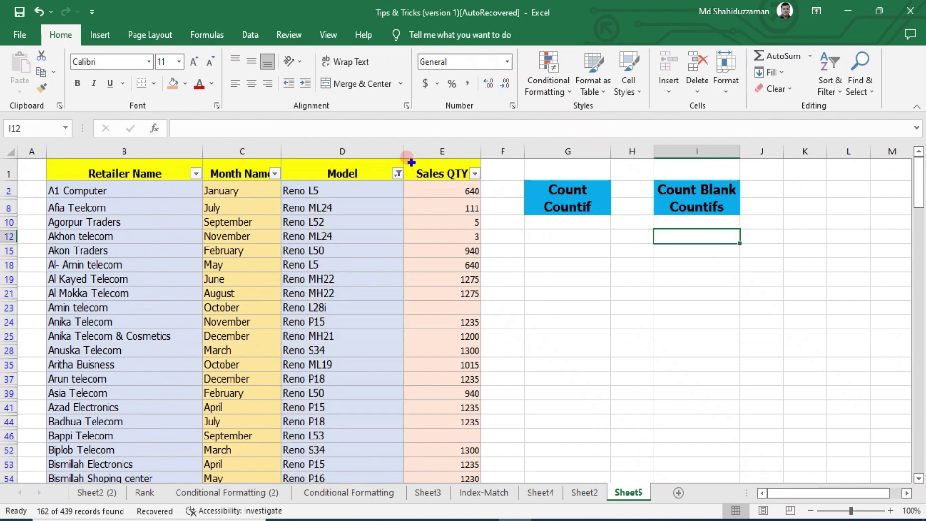
left_click(398, 173)
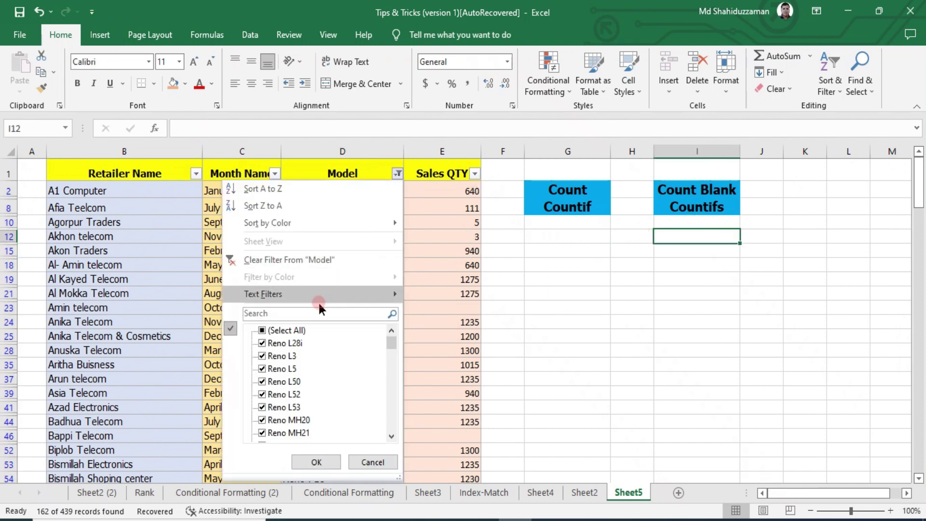
left_click(285, 262)
left_click(323, 261)
left_click(294, 230)
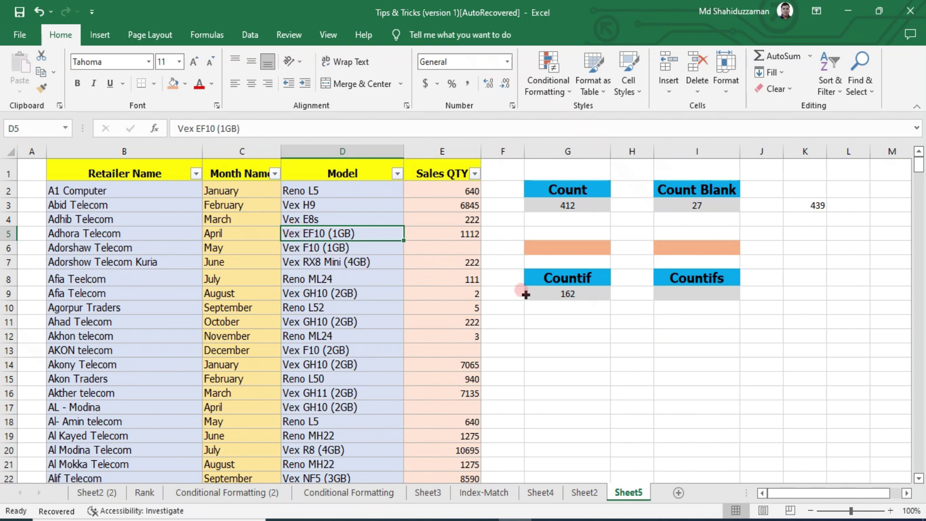
Step: Change G9's criteria from Reno to Vex so it counts 277 Vex models
left_click(553, 288)
double_click(252, 128)
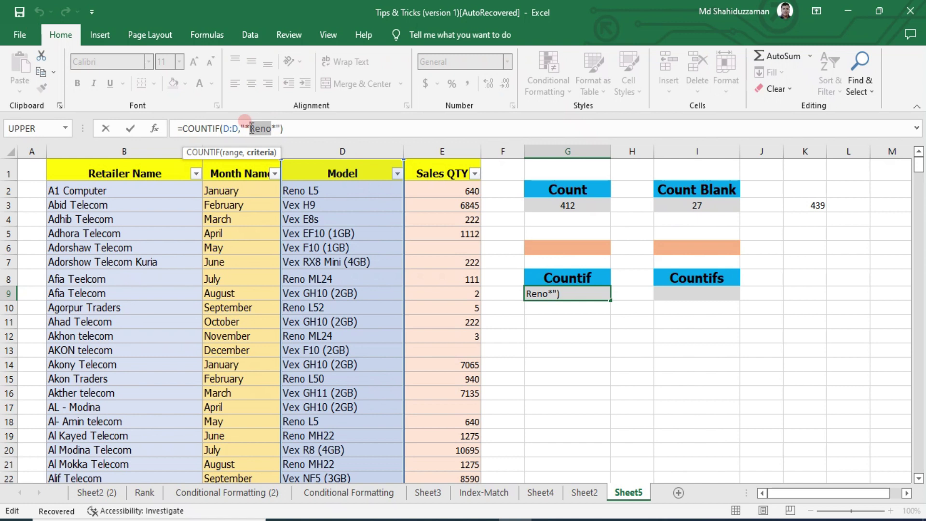
type("Vex")
key("Return")
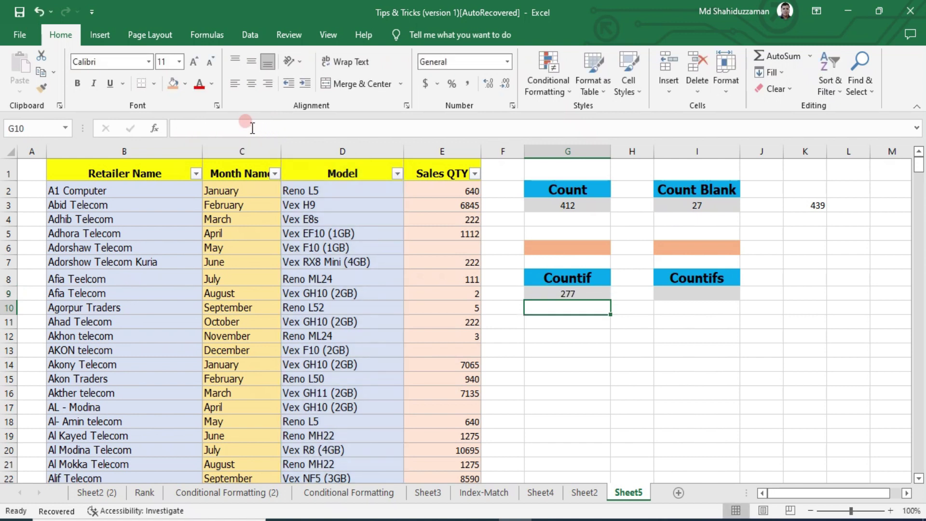
left_click(553, 295)
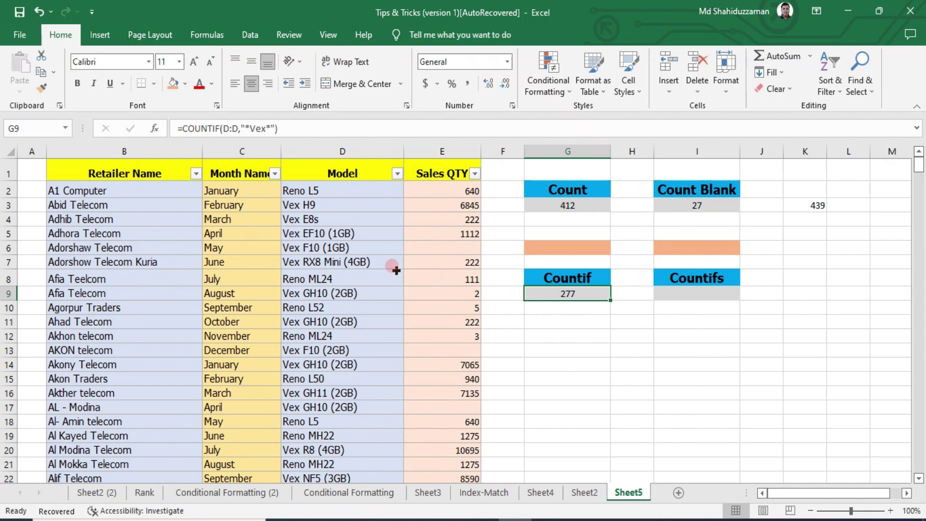
Step: Inspect model and month cells and the G6 month list, then clear G9's Vex formula
left_click(368, 256)
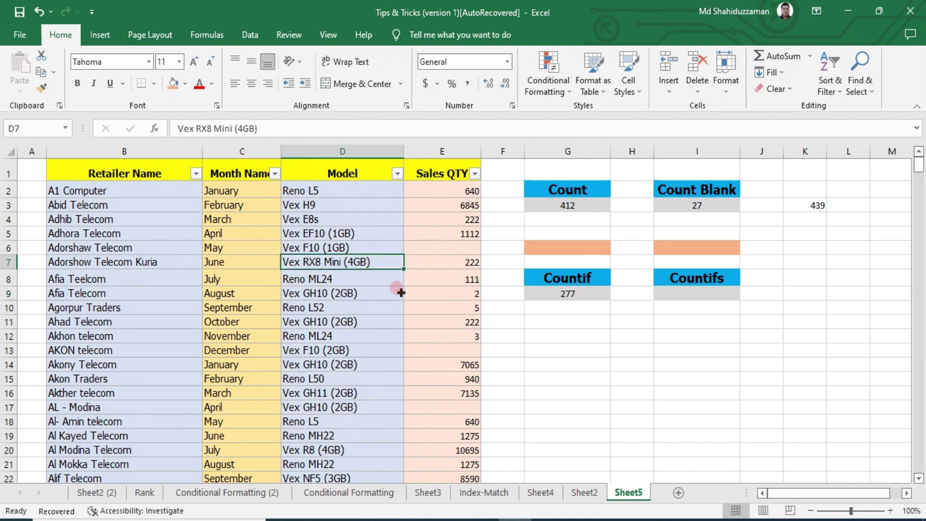
left_click(259, 218)
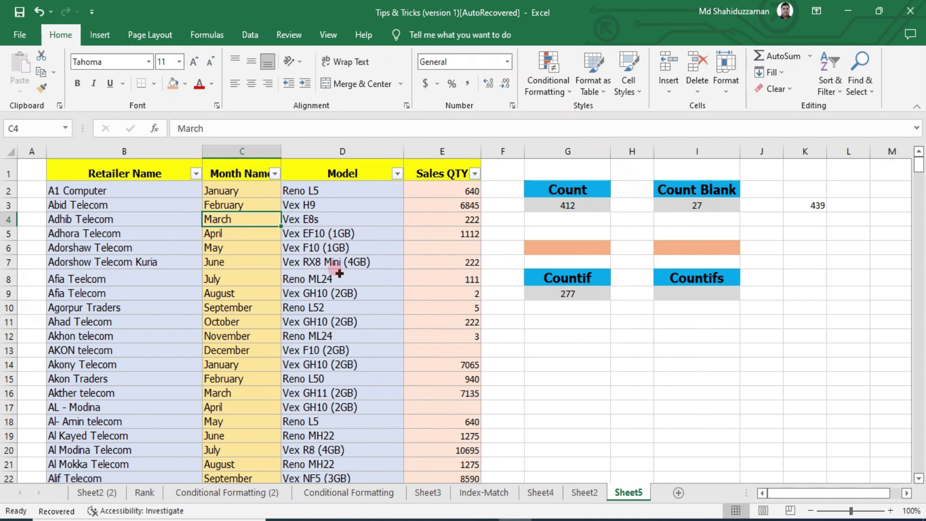
left_click(335, 270)
left_click(235, 223)
left_click(532, 243)
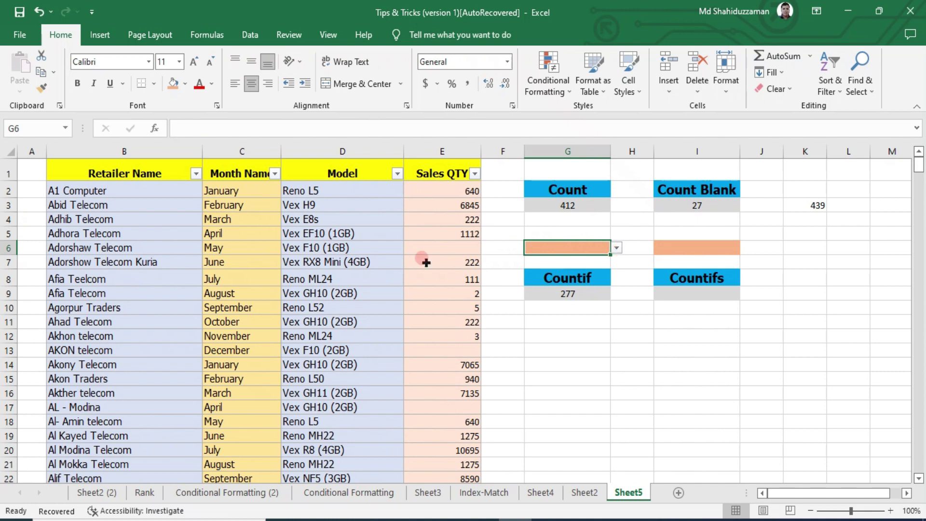
left_click(242, 246)
left_click(568, 293)
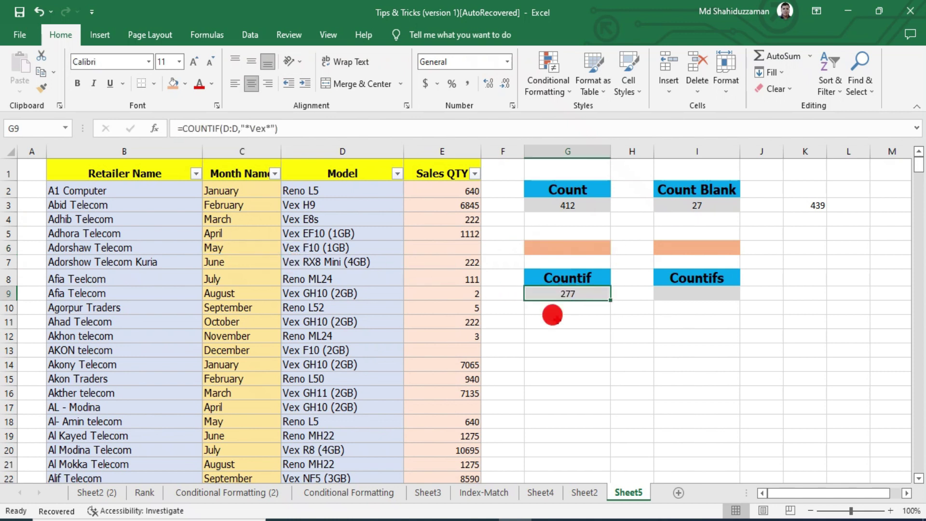
left_click(568, 320)
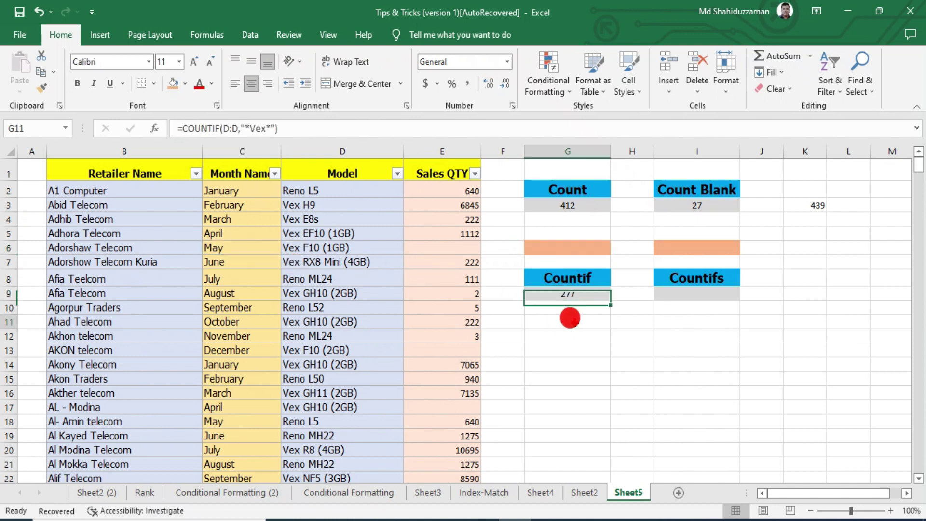
left_click(573, 246)
left_click(618, 248)
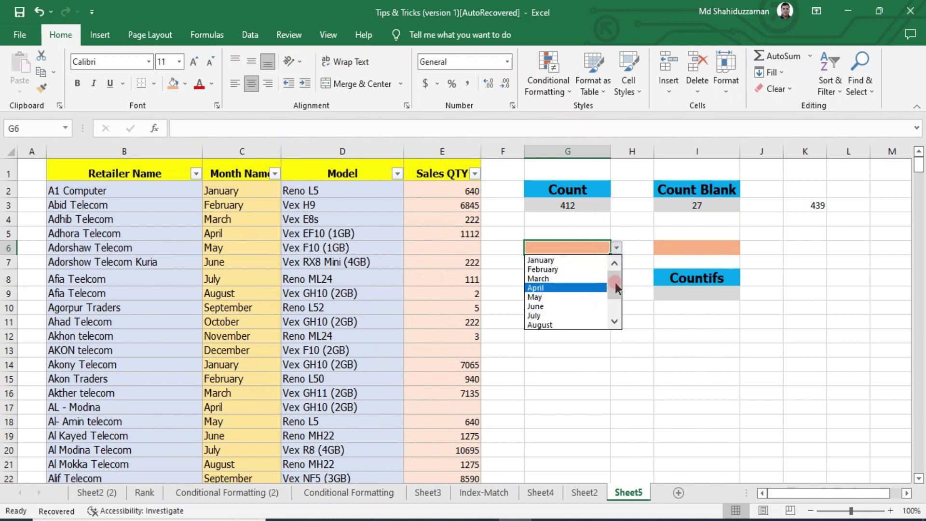
mouse_move(615, 284)
left_mouse_down()
mouse_move(616, 309)
mouse_move(609, 255)
left_mouse_up()
left_click(598, 378)
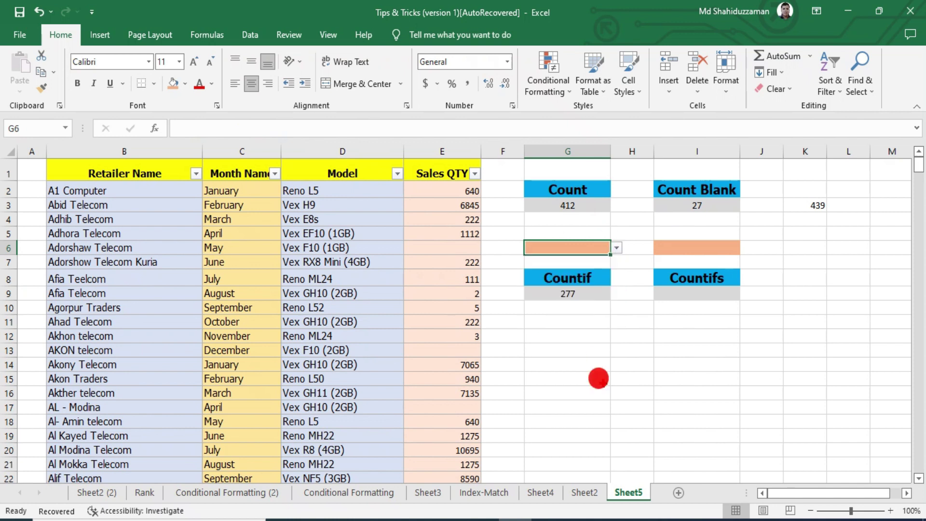
left_click(582, 299)
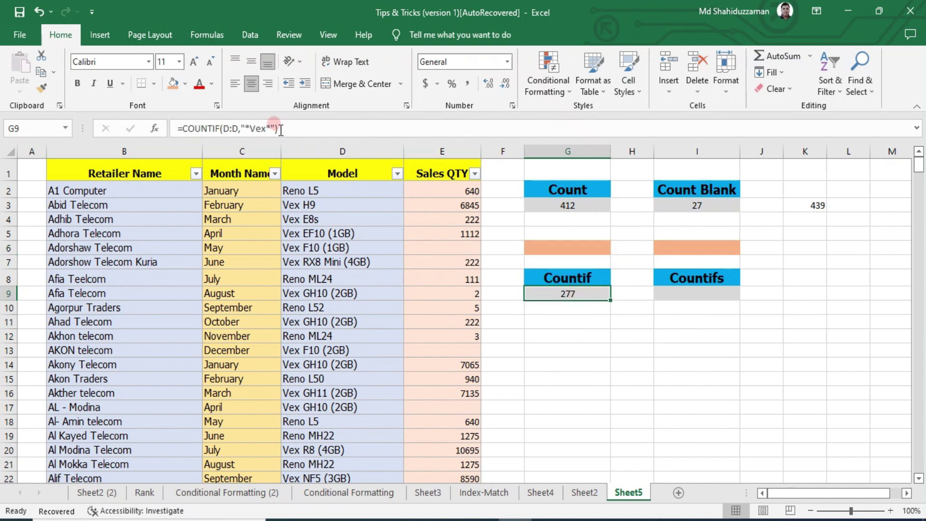
key("Delete")
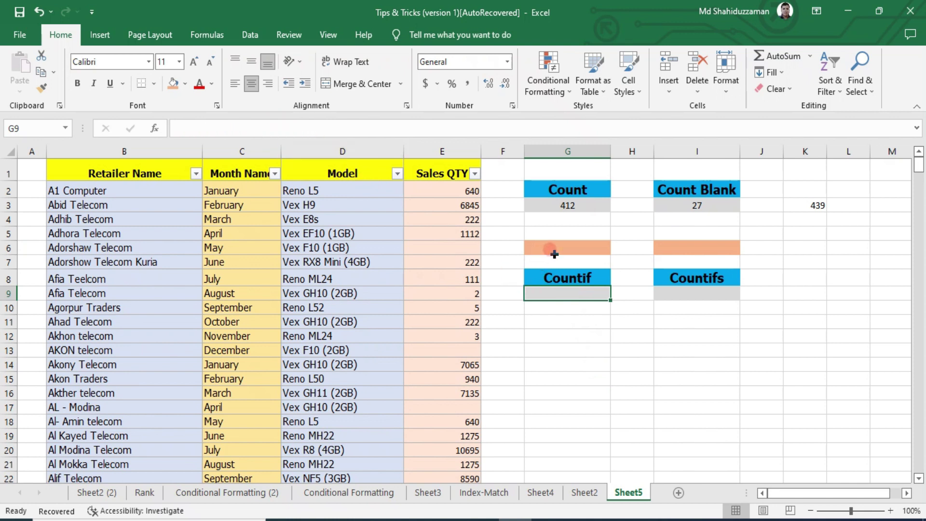
left_click(545, 247)
left_click(618, 247)
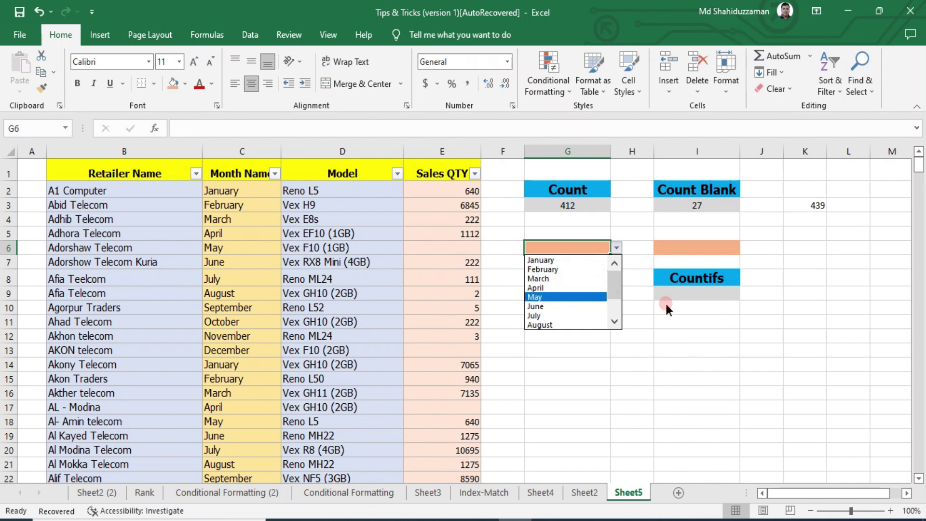
left_click_drag(615, 293, 610, 314)
left_click(645, 316)
left_click(581, 277)
left_click(599, 246)
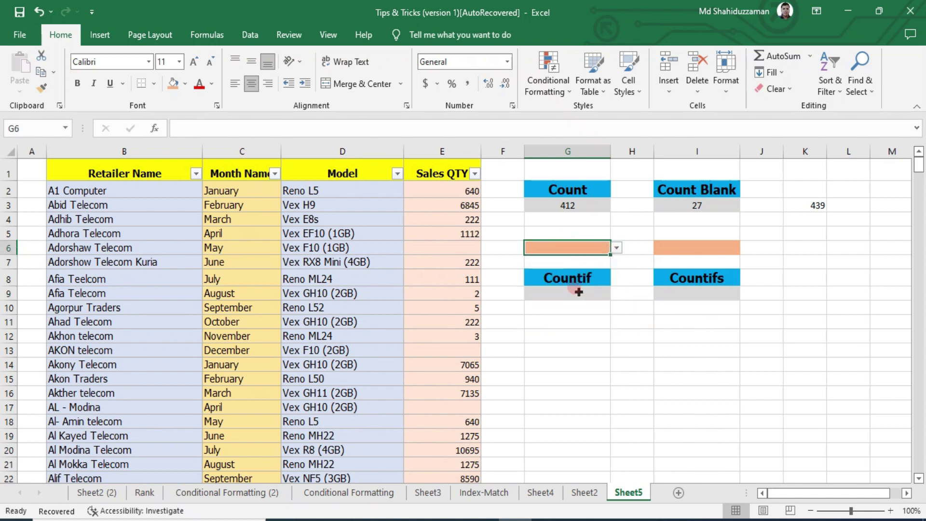
left_click(617, 248)
left_click(622, 304)
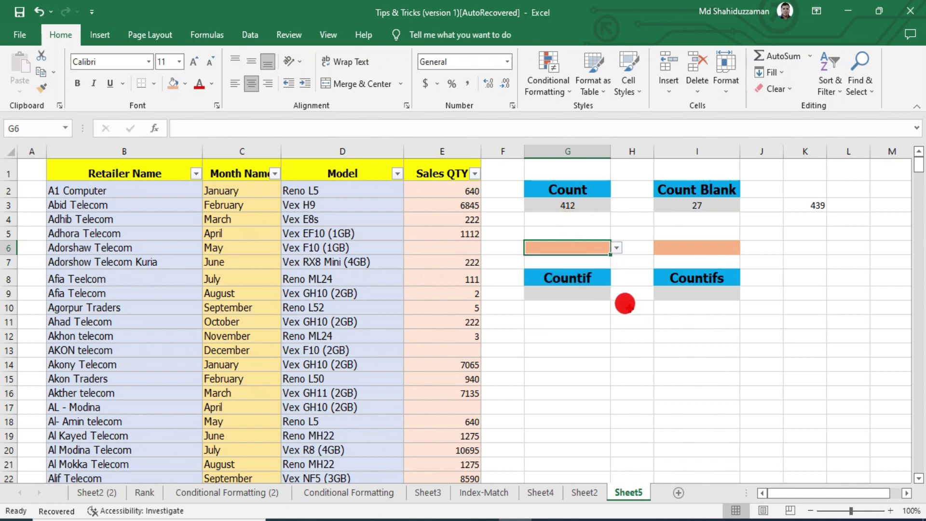
left_click(575, 289)
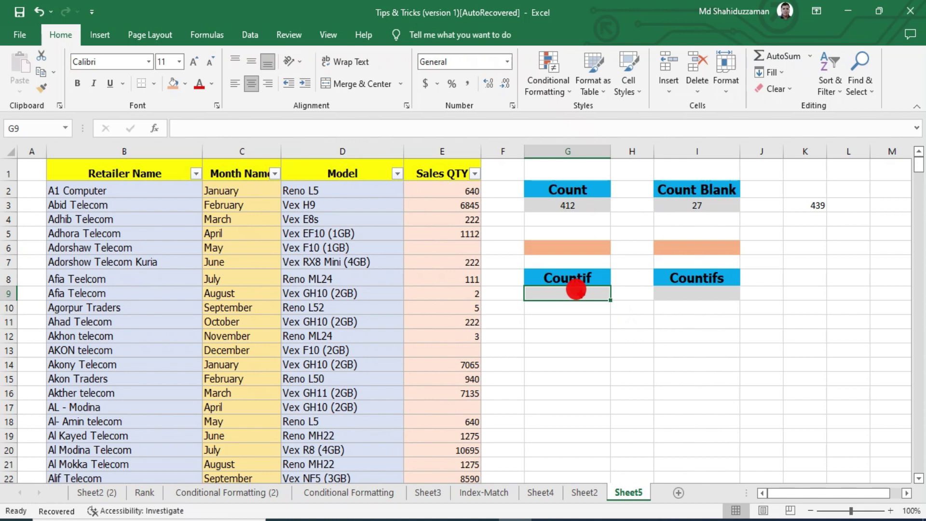
Step: Enter =COUNTIF(C:C,G6) in G9 to count months matching the G6 choice
type("=coun")
key("Down")
key("Down")
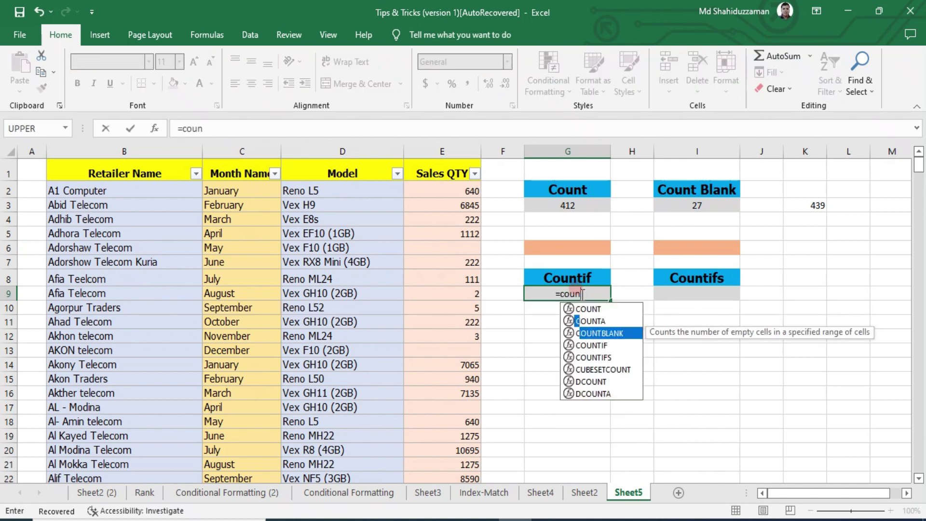
key("Down")
key("Tab")
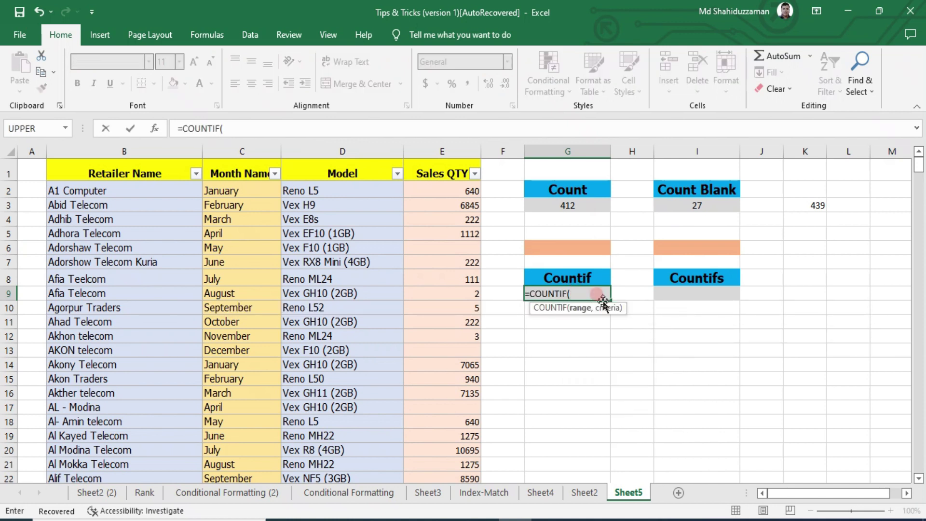
left_click(234, 149)
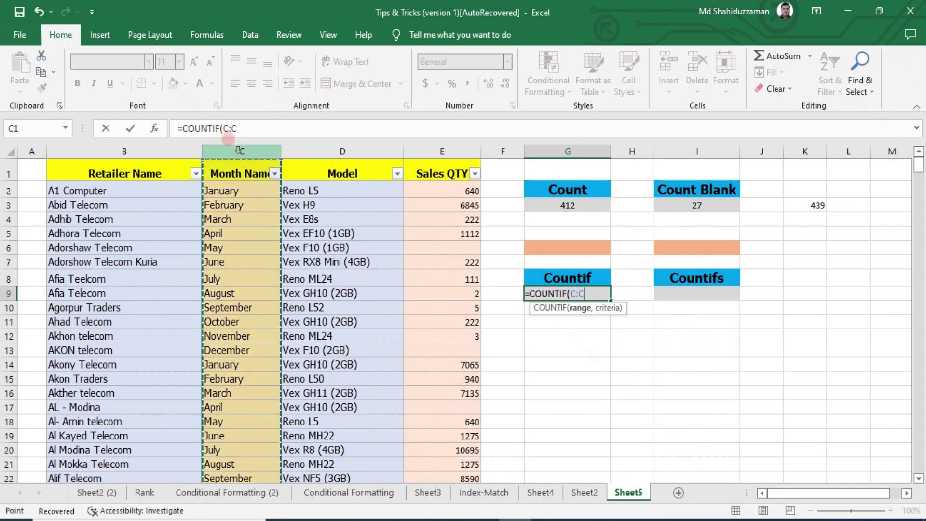
type(",")
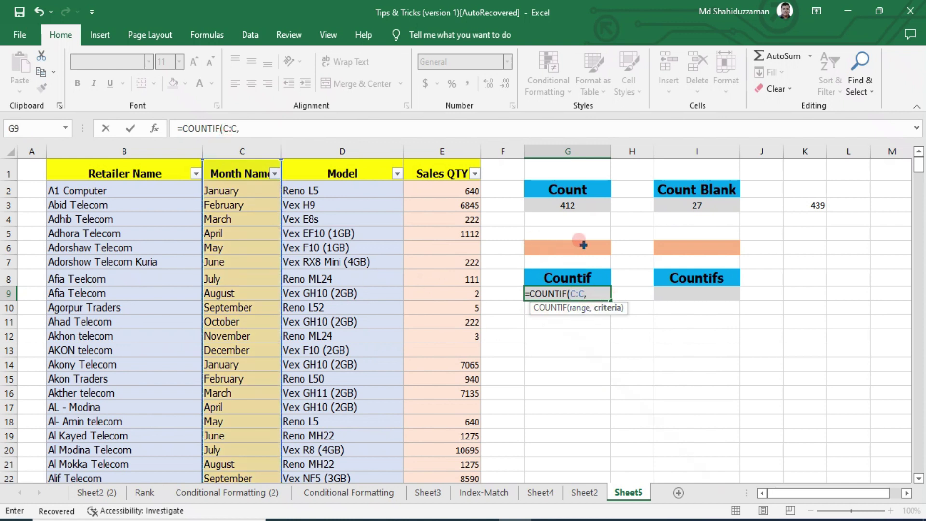
left_click(559, 245)
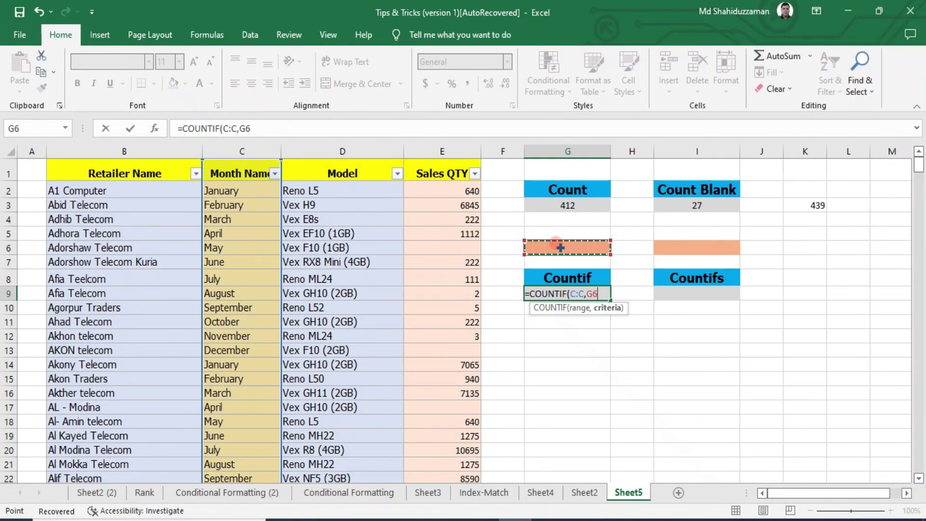
key("Return")
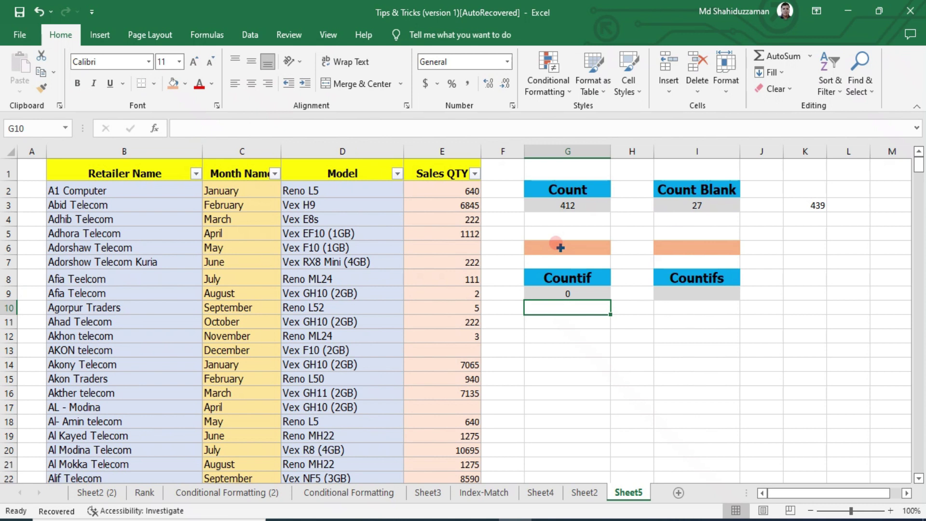
Step: Pick January from G6's month dropdown so G9 returns 37
left_click(560, 247)
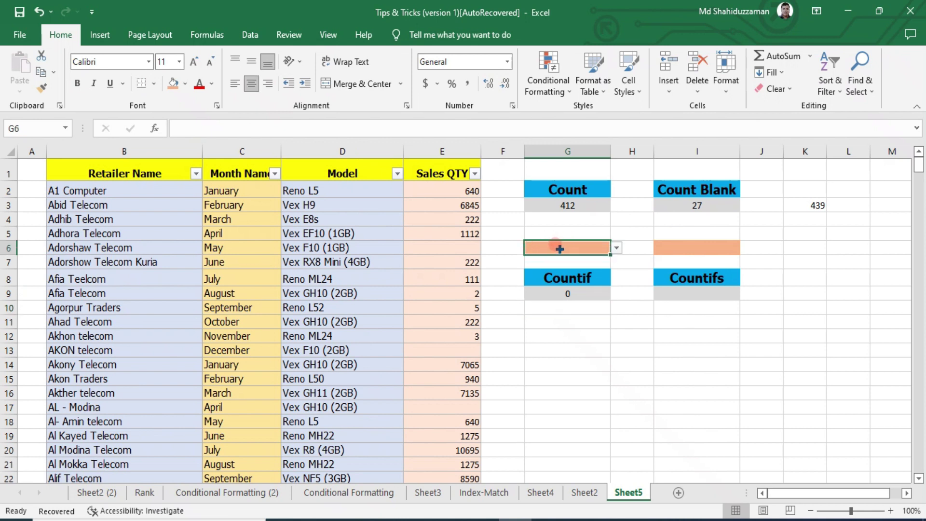
left_click(617, 247)
left_click(617, 247)
left_click(566, 255)
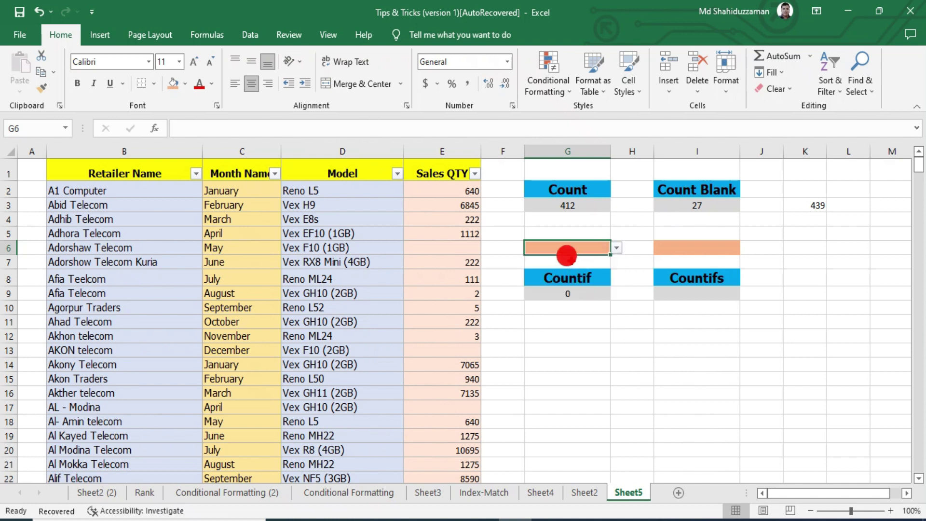
type("January")
left_click(568, 294)
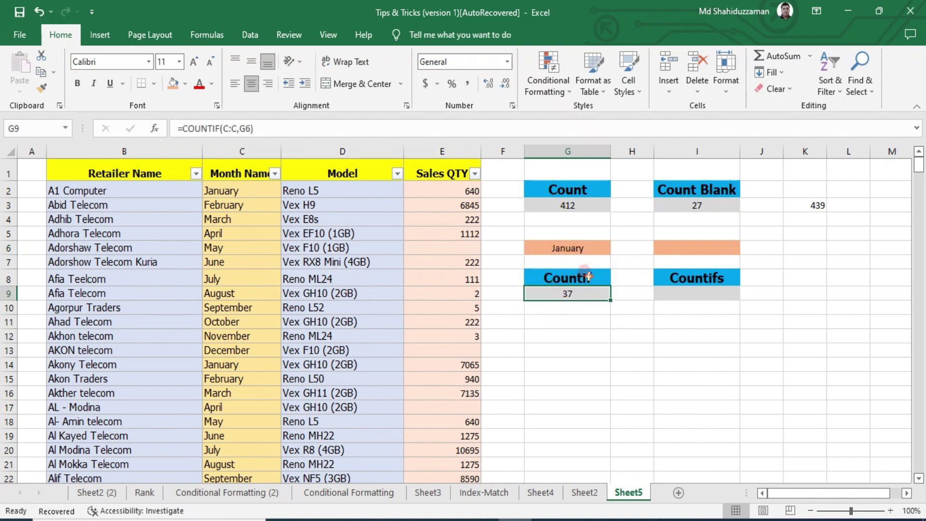
left_click(585, 245)
left_click(617, 248)
Step: Switch the G6 month through February and September, ending on March
left_click(579, 265)
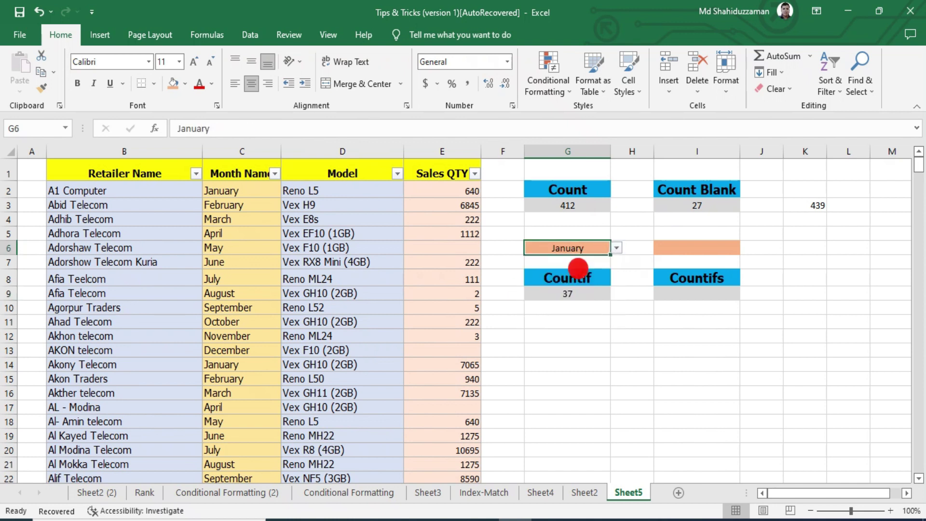
left_click(617, 248)
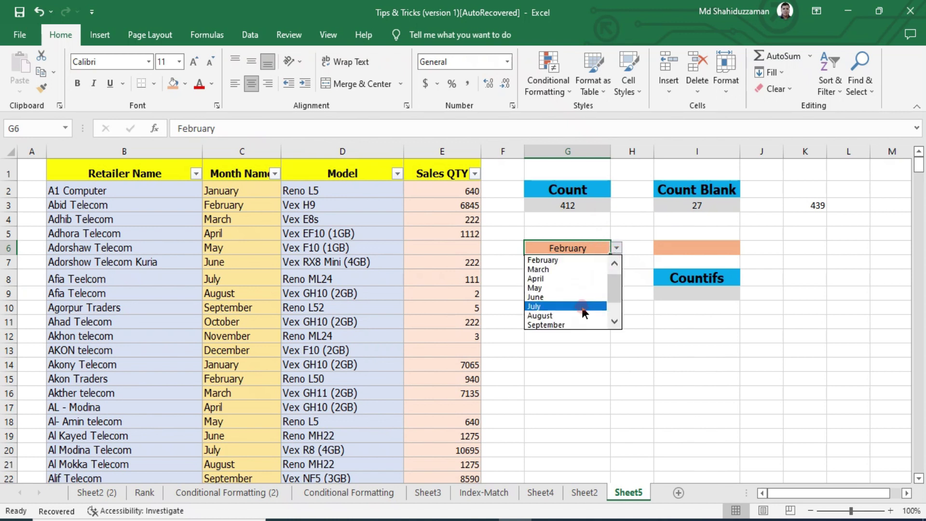
left_click(572, 325)
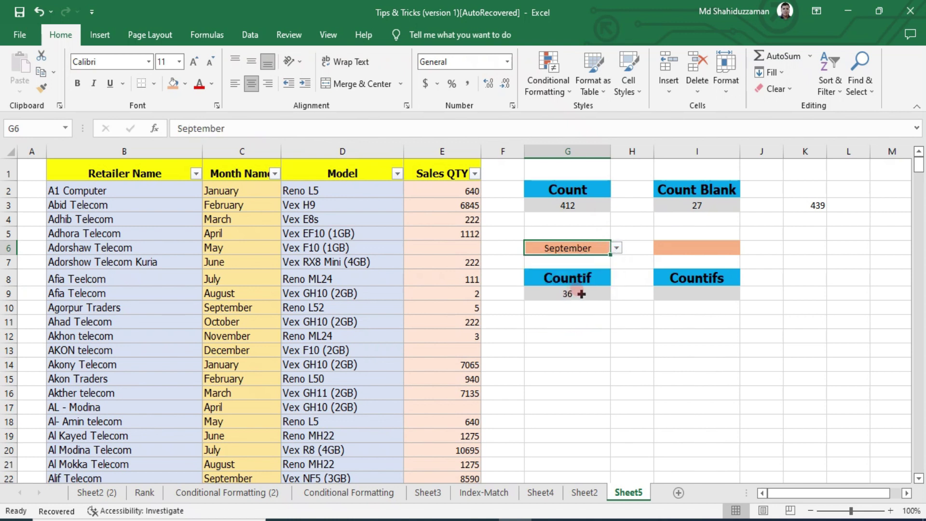
left_click(617, 247)
left_click_drag(615, 289, 611, 263)
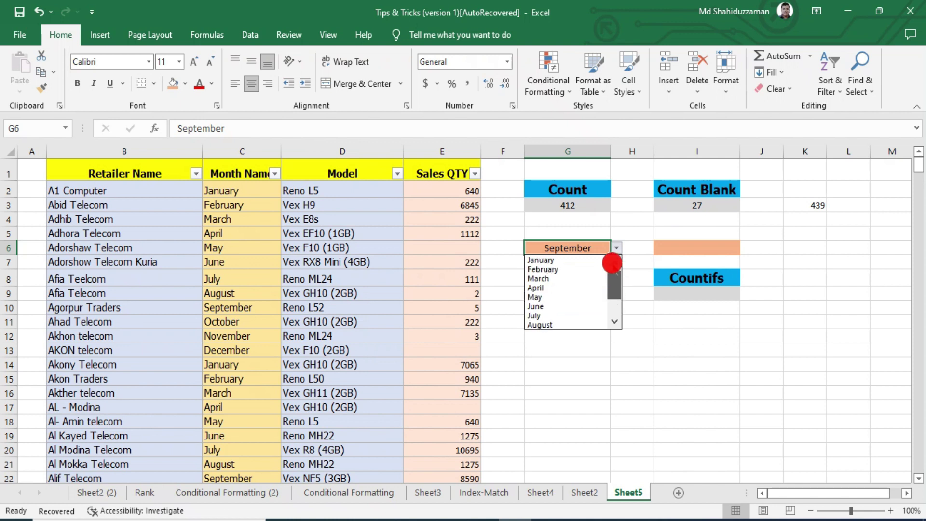
left_click(539, 279)
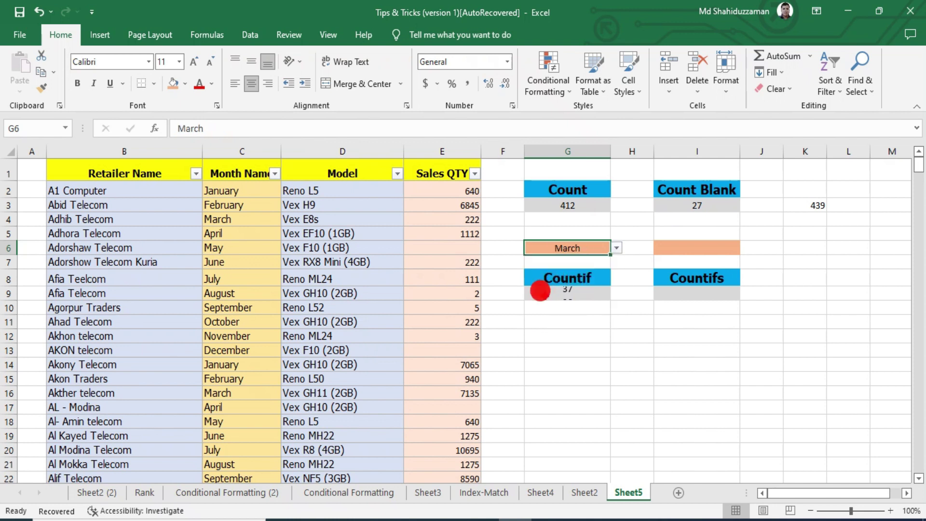
Step: Clear the March entries in C4 and C16 and confirm G9 recalculates to 35
left_click(573, 294)
left_click(244, 215)
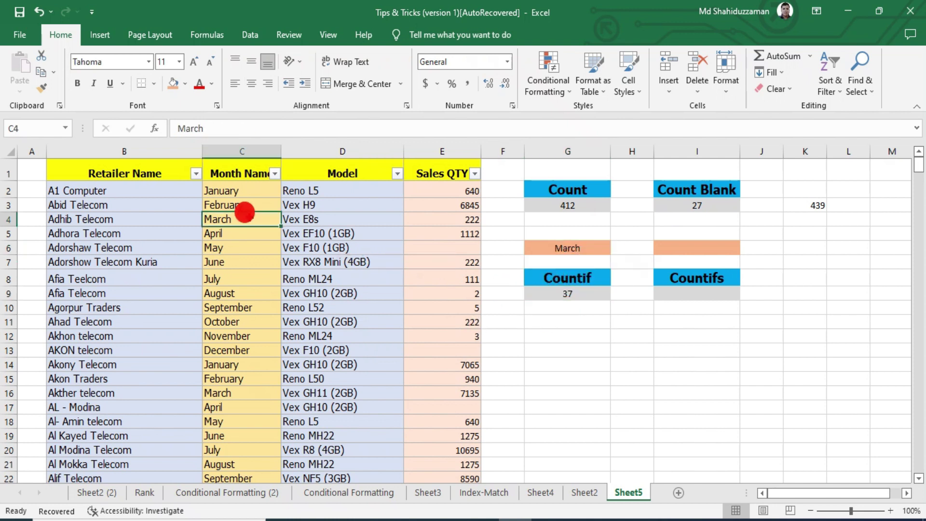
key("Delete")
left_click(569, 296)
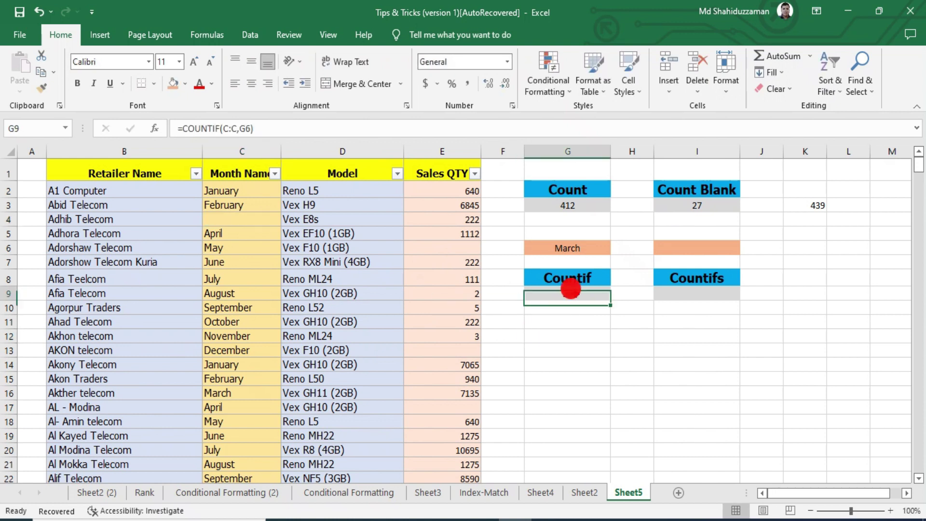
left_click(239, 395)
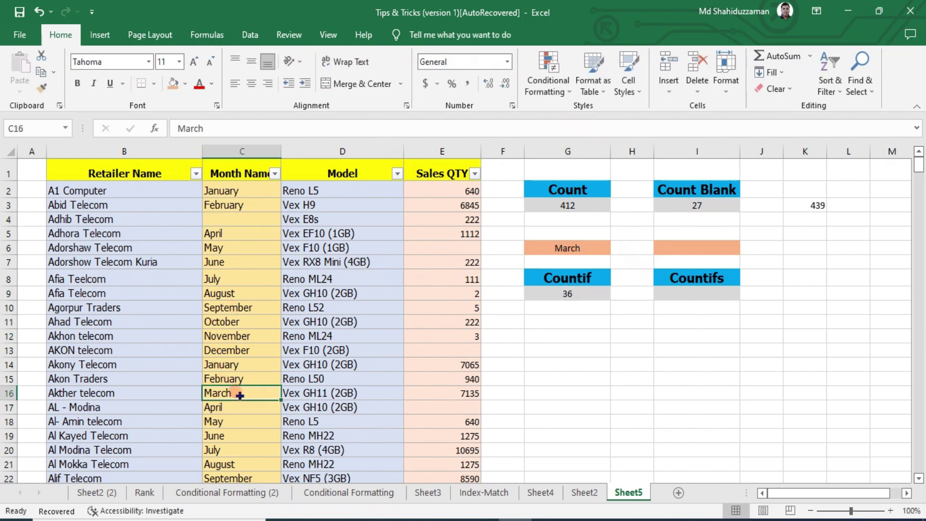
key("Delete")
left_click(550, 365)
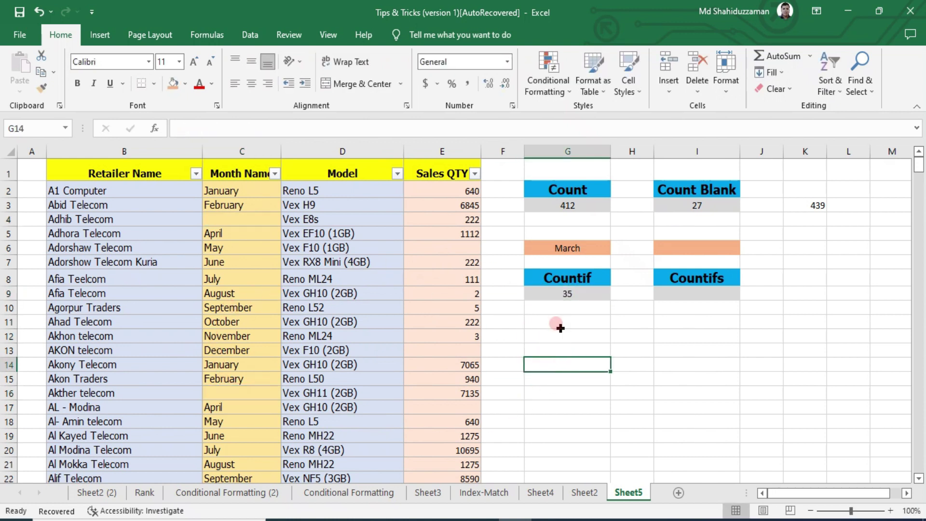
left_click(570, 295)
left_click(550, 335)
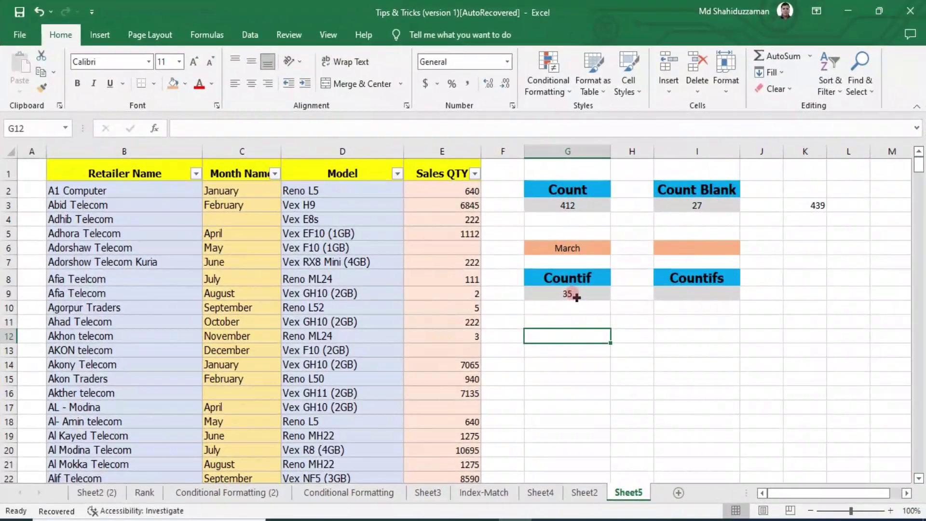
left_click(570, 293)
Step: Compare the Countifs section with the existing Countif formula in G9, then select empty cell I9
left_click(707, 294)
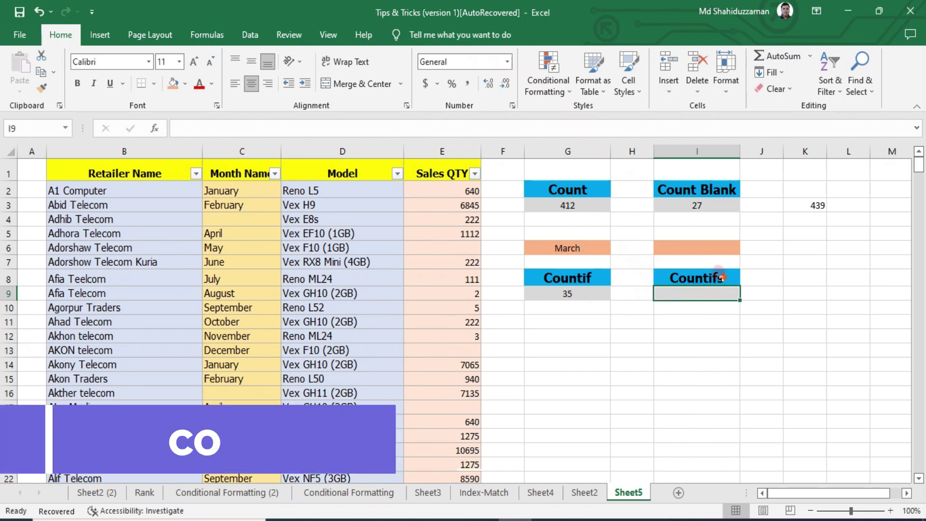
left_click(668, 316)
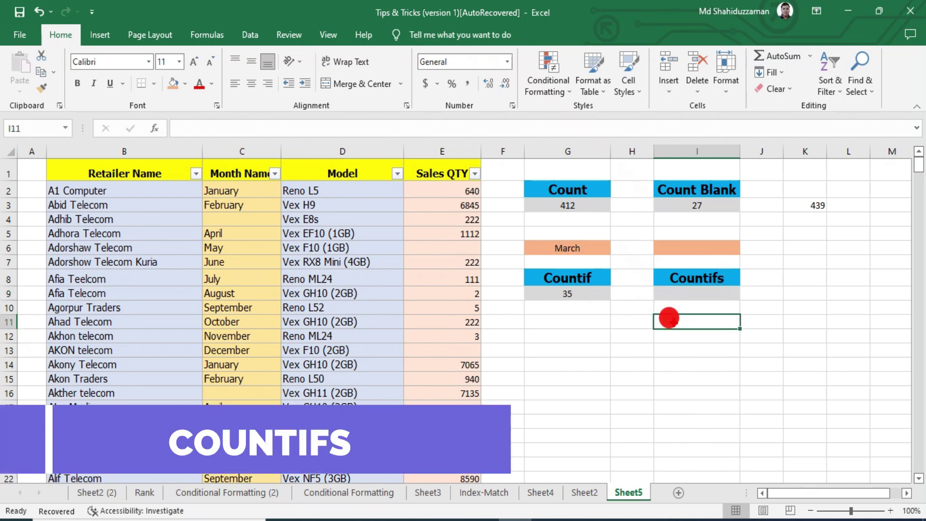
left_click(683, 277)
left_click(707, 295)
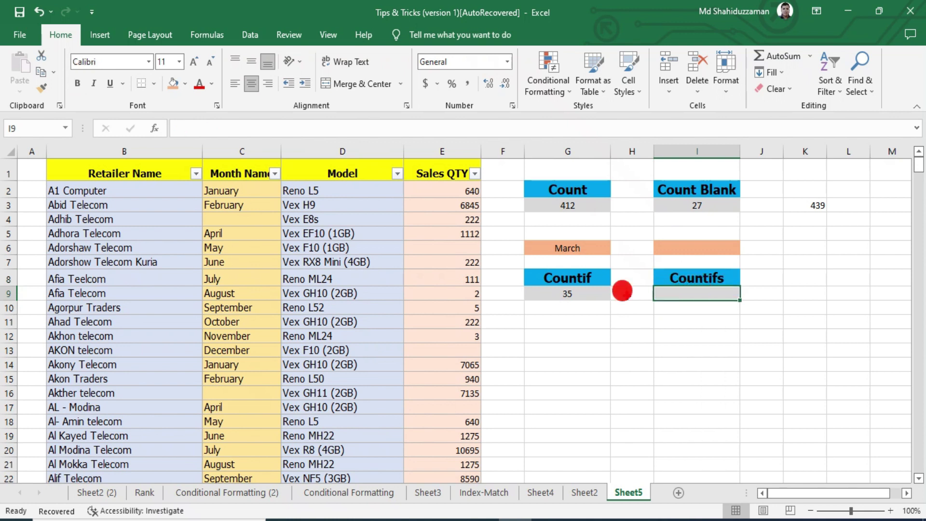
left_click(579, 289)
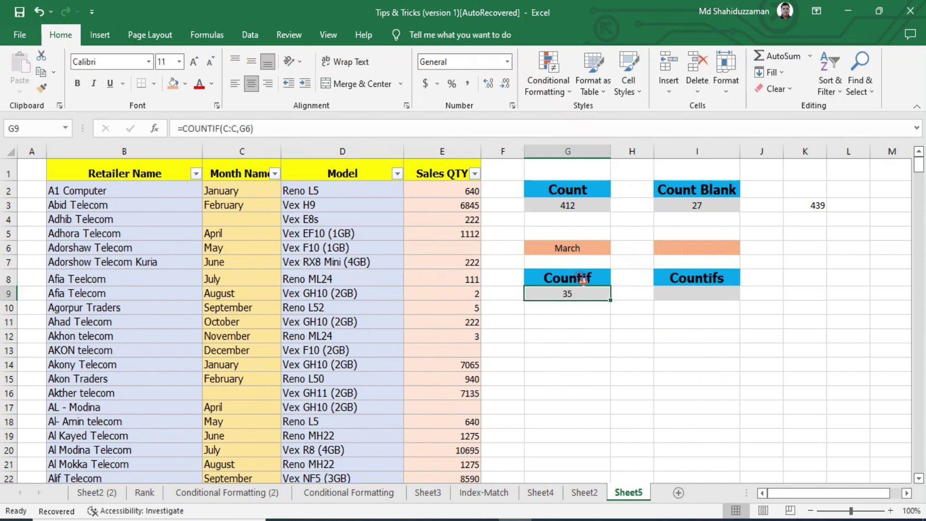
left_click_drag(555, 260, 569, 299)
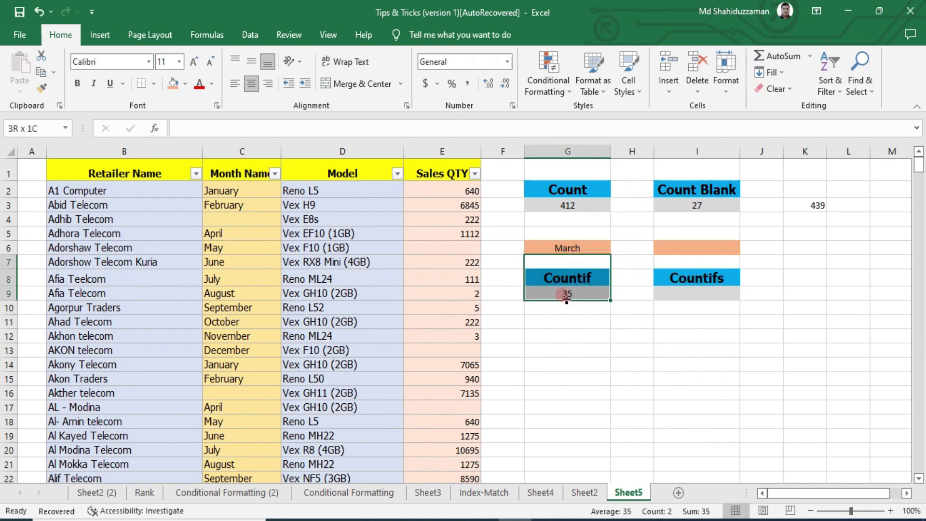
left_click(568, 294)
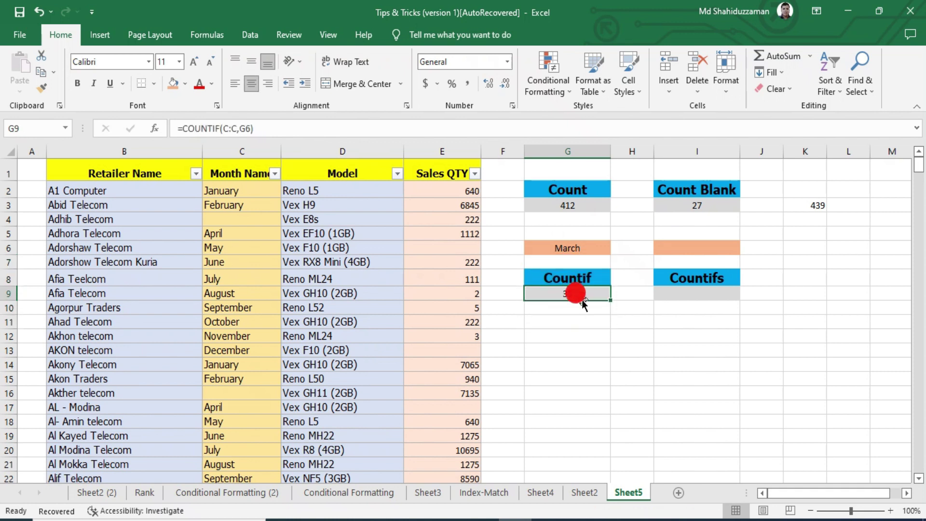
left_click(690, 291)
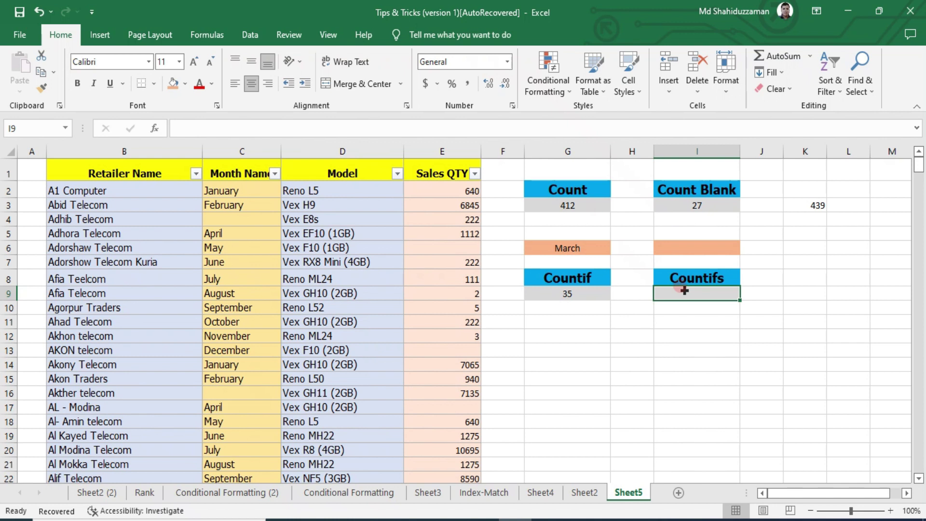
Step: Start =COUNTIFS( in I9 with Month Name column C:C as the first range
type("=cou")
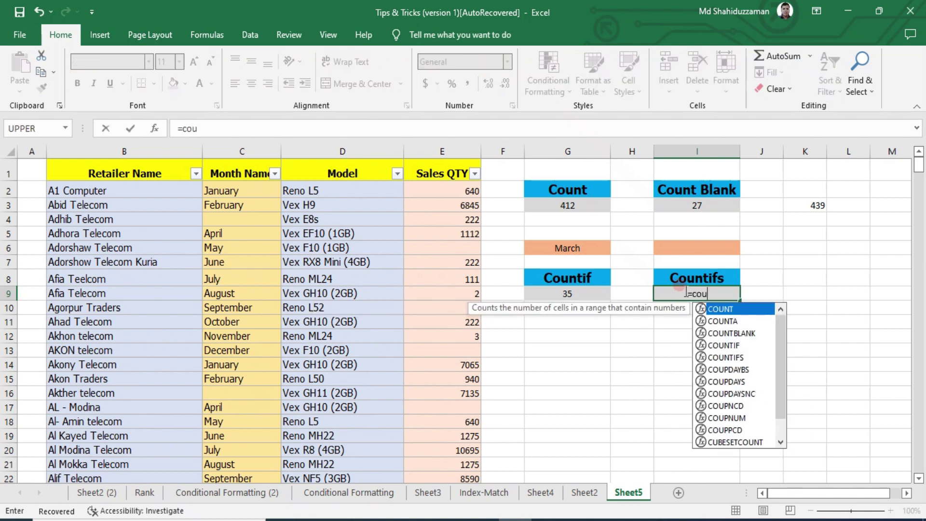
key("Down")
key("Down")
key("Down")
key("Down")
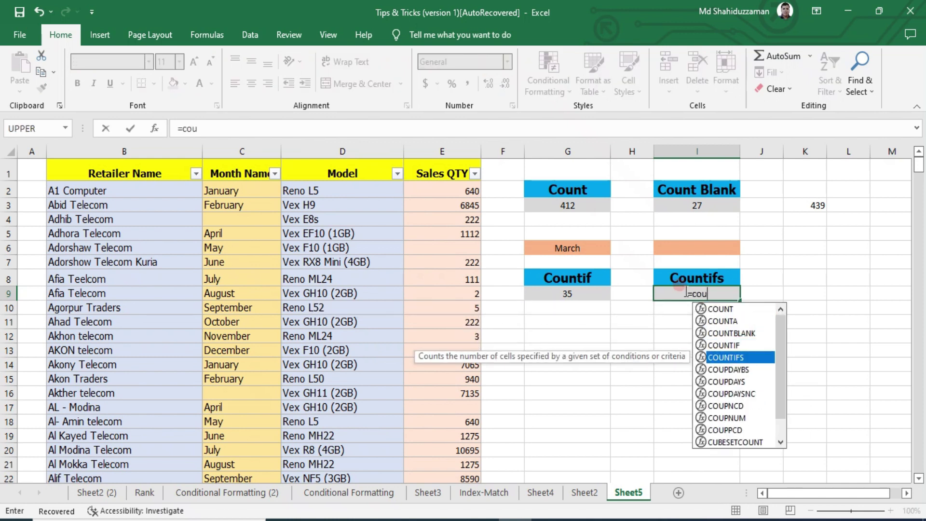
key("Tab")
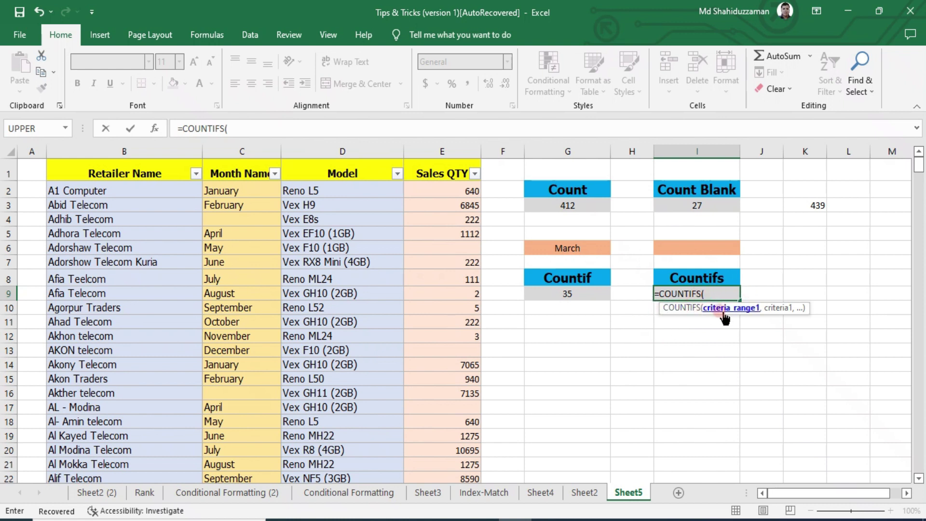
left_click(238, 151)
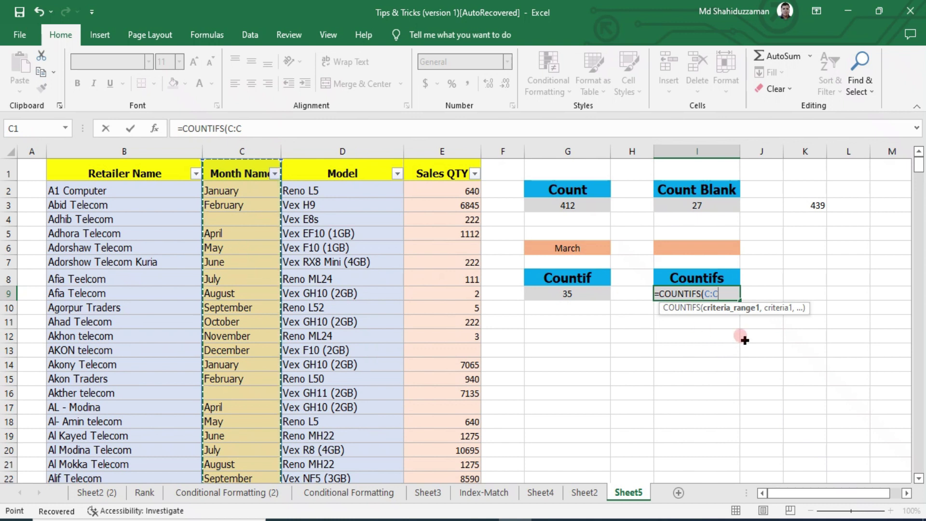
type(",")
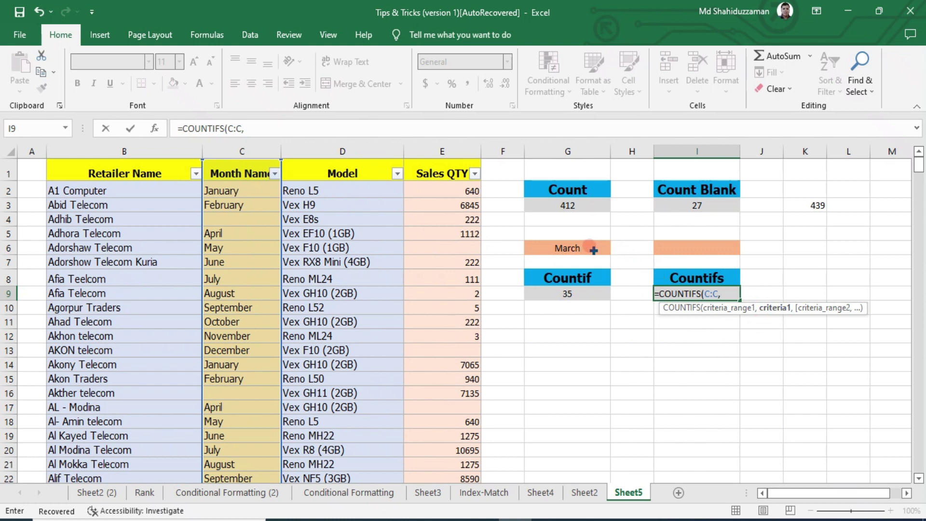
Step: Add G6 as the month criterion and Model column D:D as the second range
left_click(589, 245)
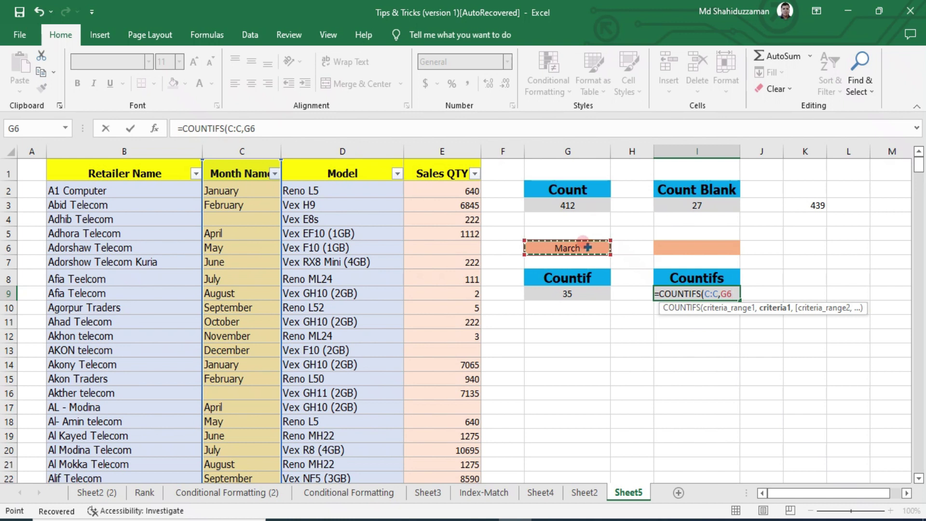
type(",")
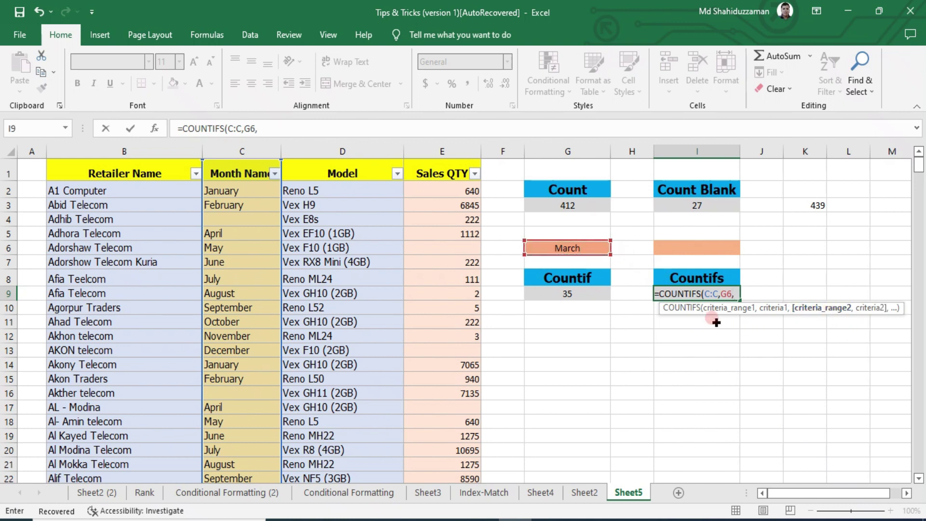
left_click(366, 151)
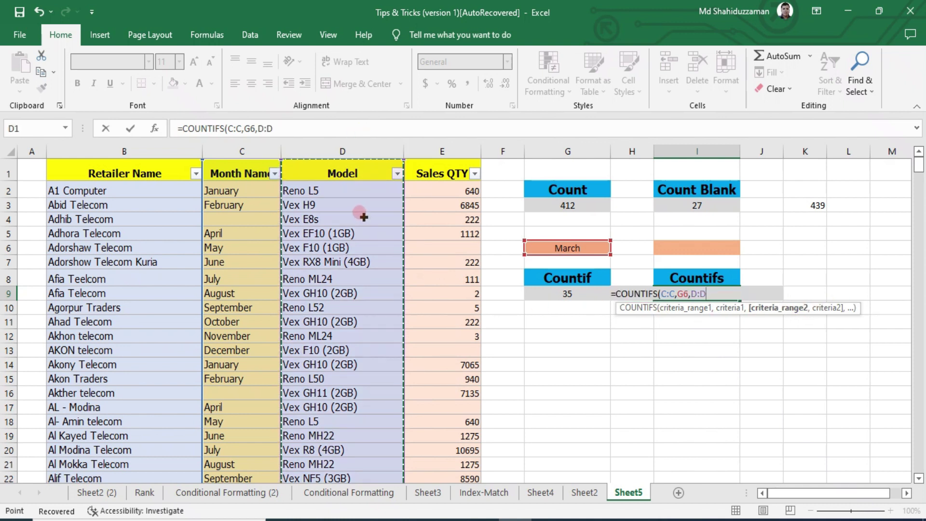
type(",")
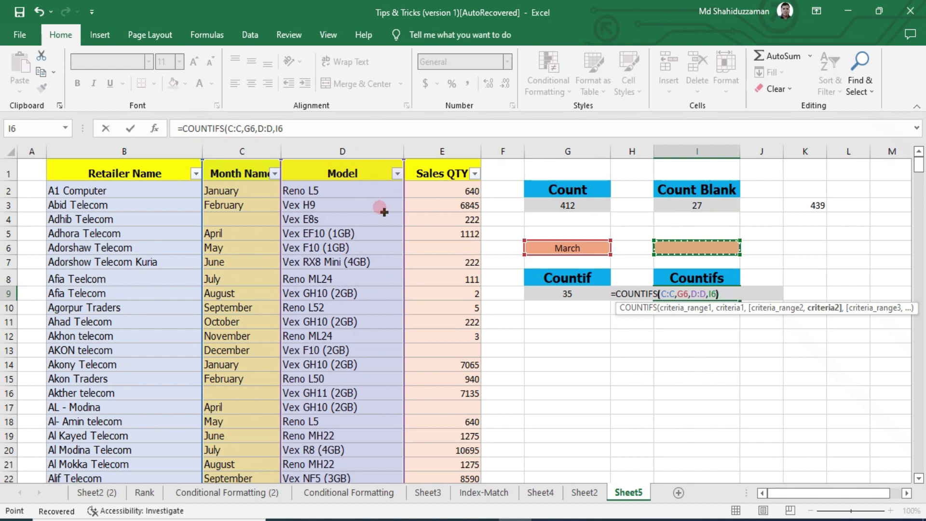
Step: Finish =COUNTIFS(C:C,G6,D:D,I6) in I9 and choose Reno L5 as the model in I6
type(")")
key("Return")
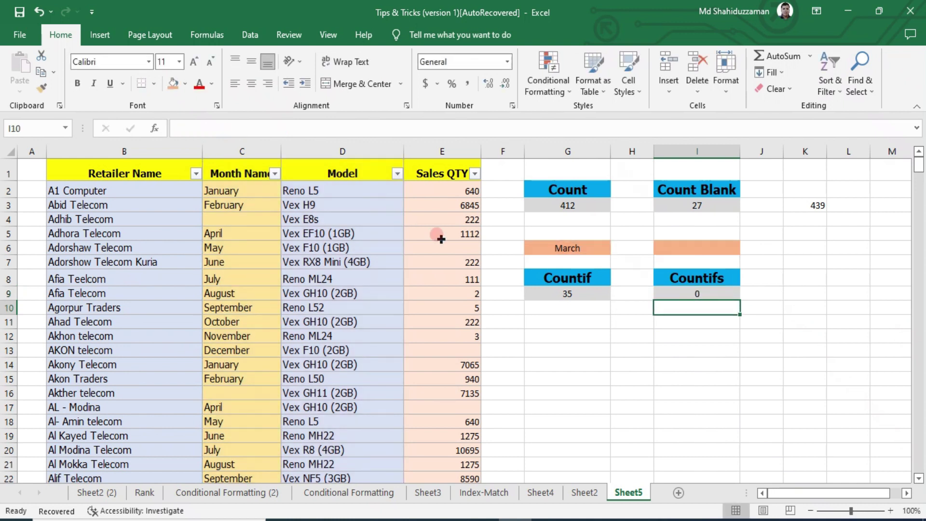
left_click(727, 242)
left_click(745, 246)
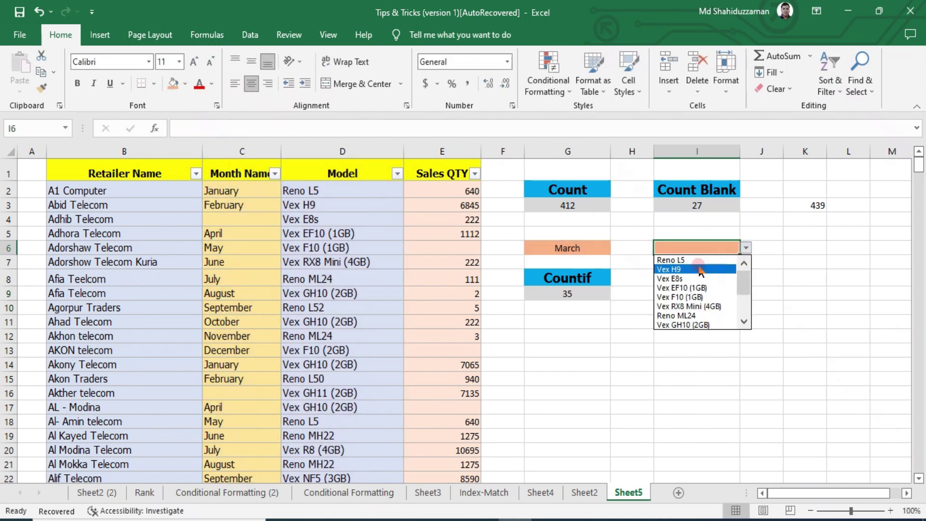
left_click(696, 258)
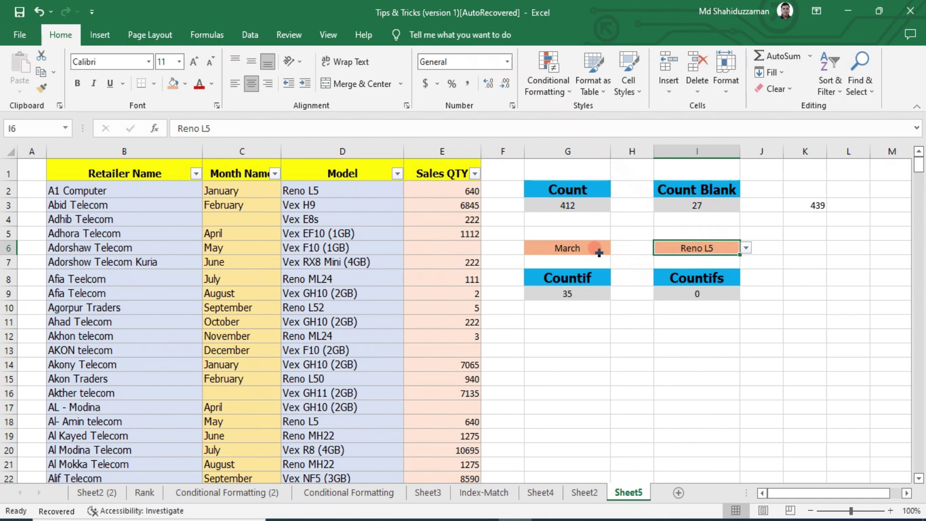
Step: Refill March into blank C4 and choose January as the month in G6
left_click(245, 212)
left_click(246, 203)
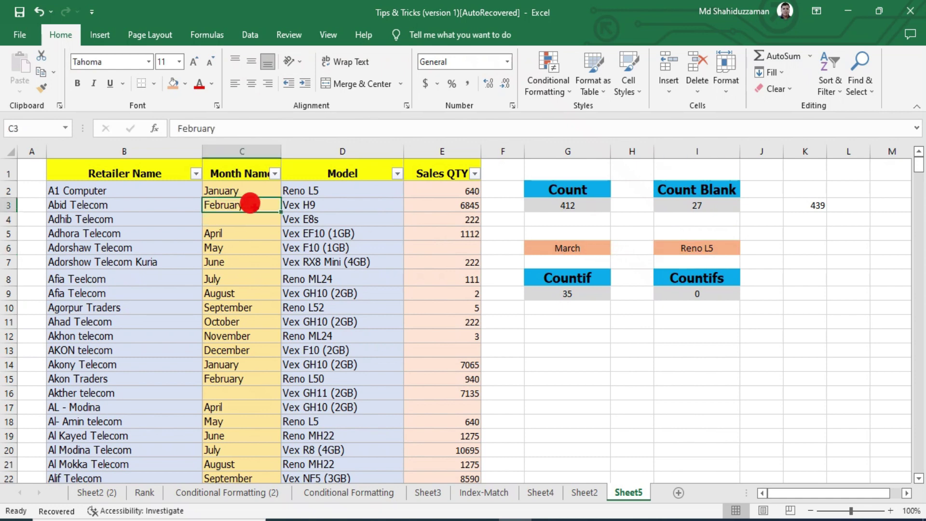
left_click_drag(281, 211, 275, 221)
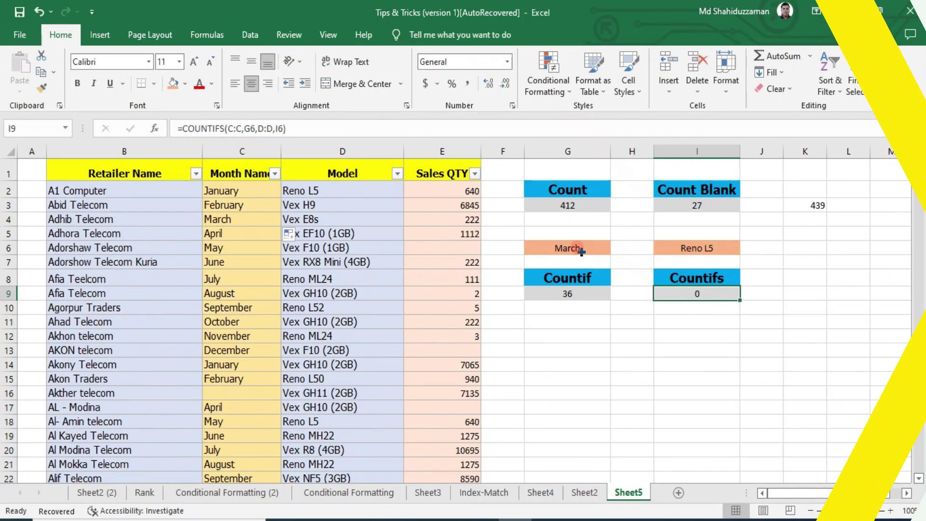
left_click(578, 245)
left_click(616, 248)
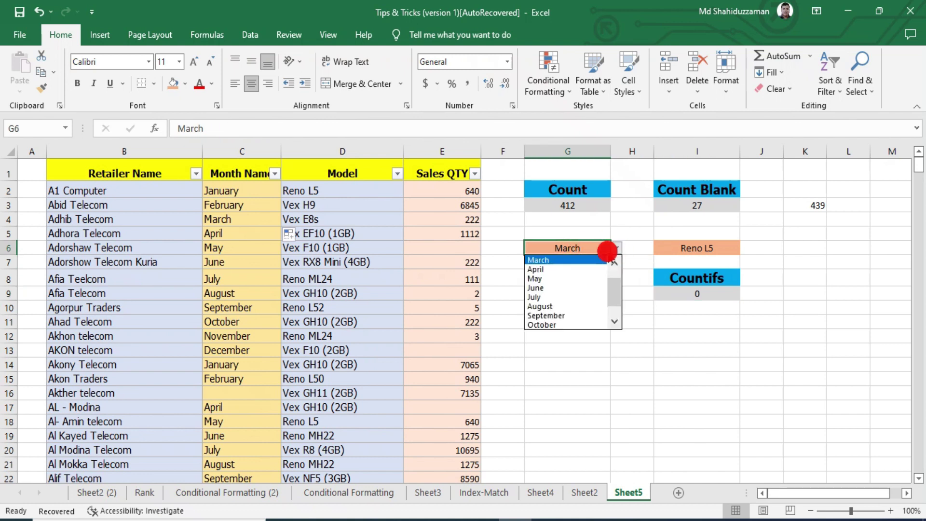
left_click(616, 264)
left_click(616, 264)
left_click(579, 261)
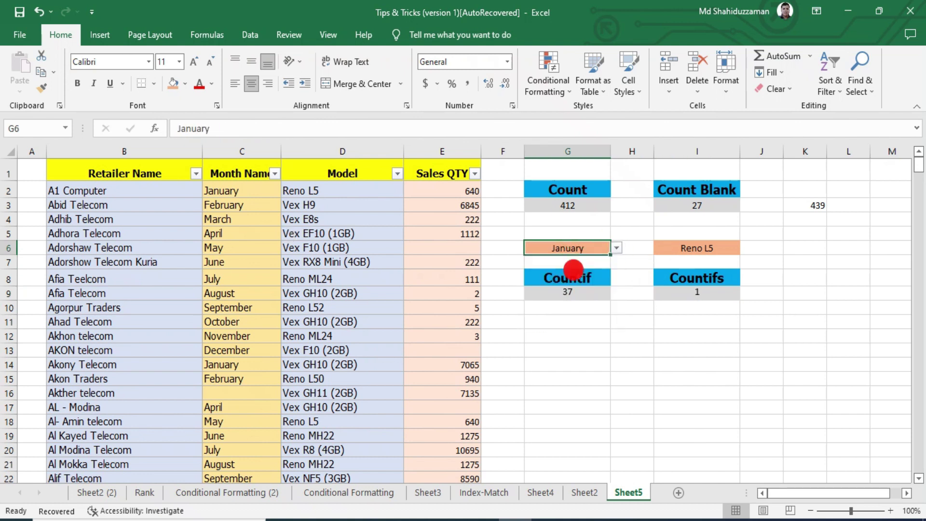
Step: Review the G6 and I6 criteria and the COUNTIFS formula in I9, which returns 1
left_click(657, 338)
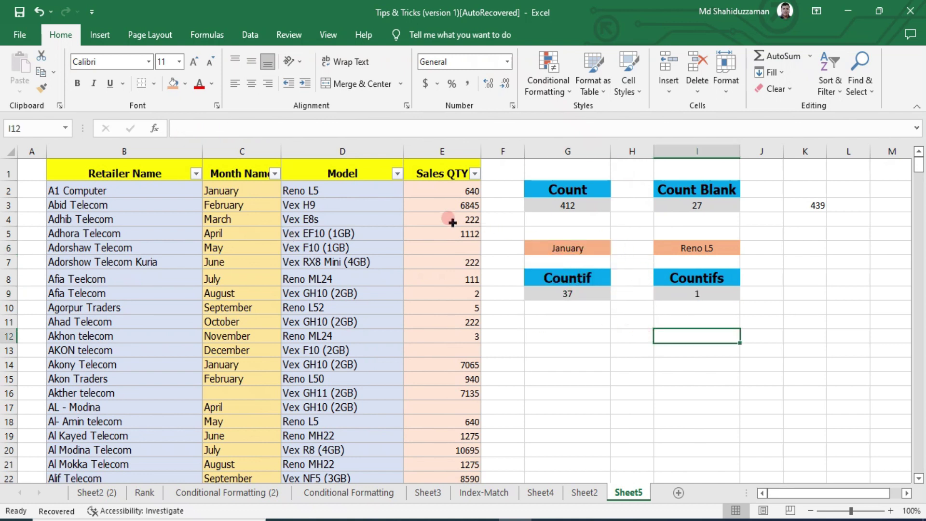
left_click(713, 246)
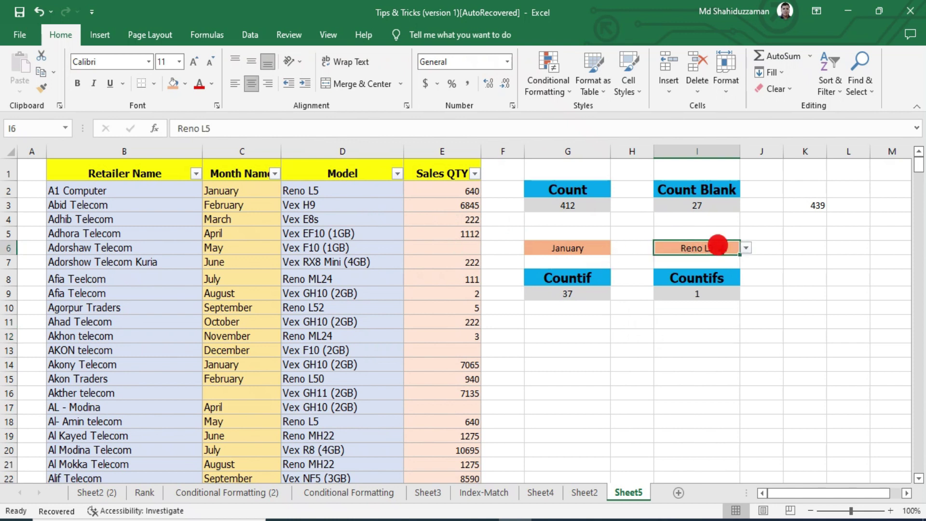
left_click(579, 247)
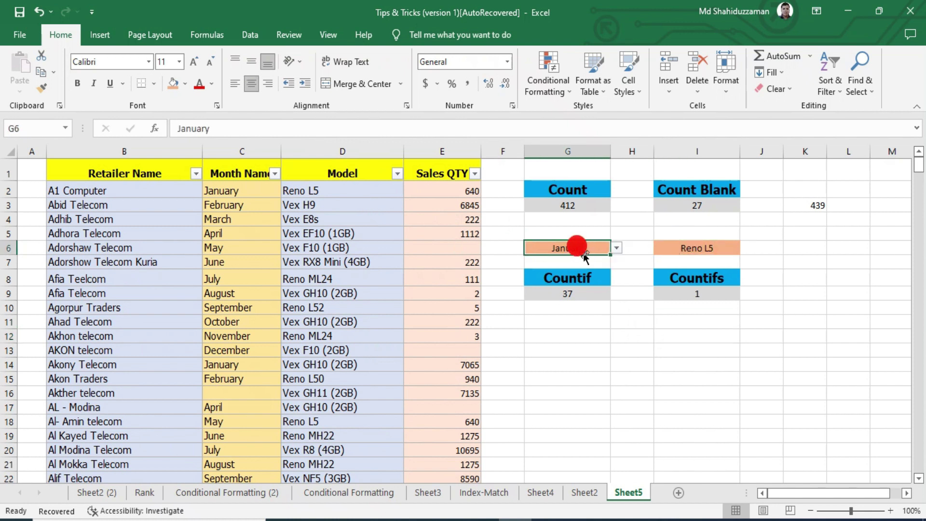
left_click(704, 246)
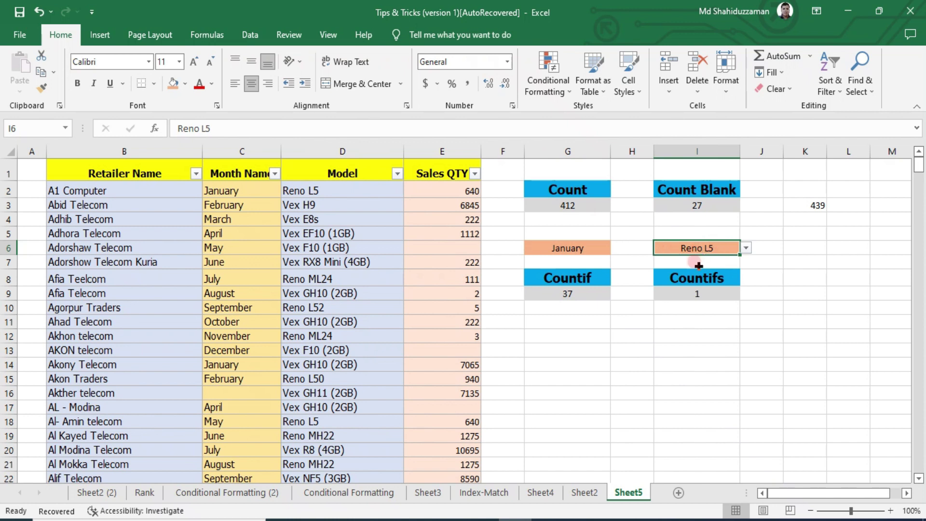
left_click(701, 295)
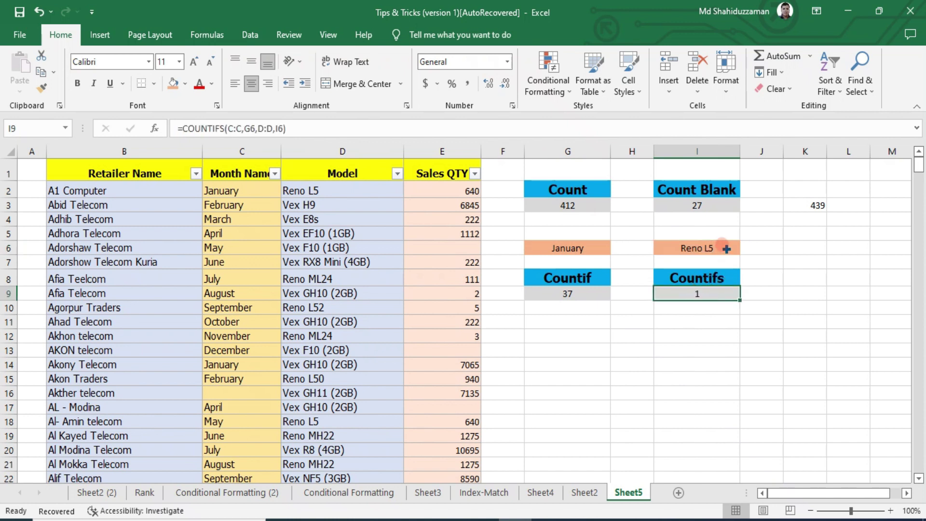
Step: Set the G6 month to February and compare it with the C3 and D3 entries
left_click(600, 245)
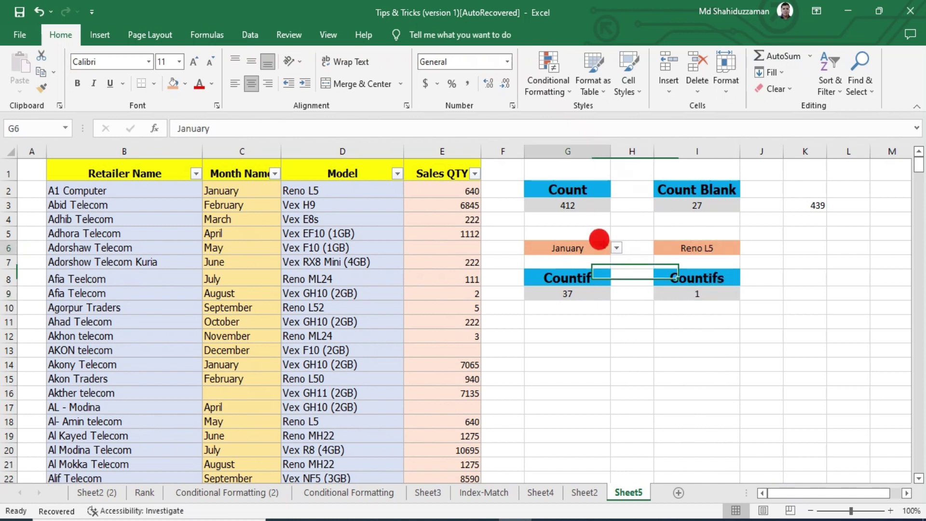
left_click(616, 247)
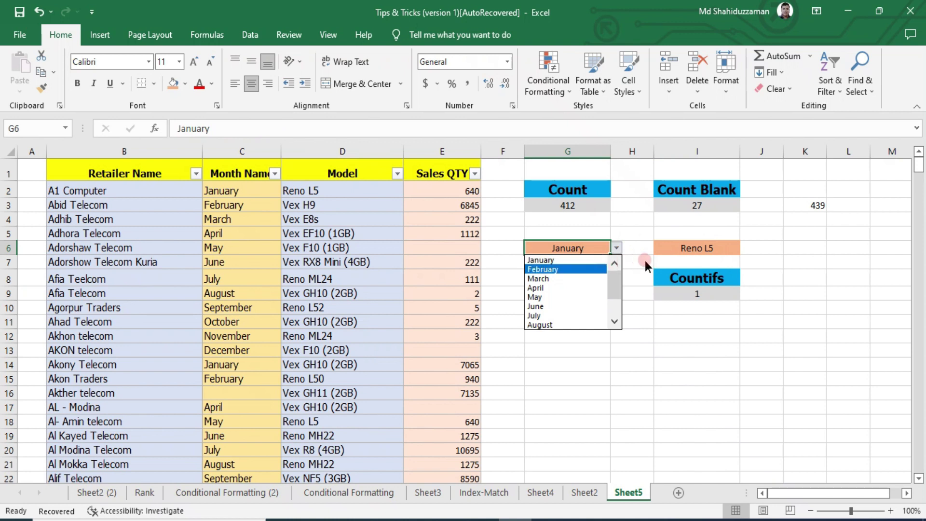
left_click(570, 269)
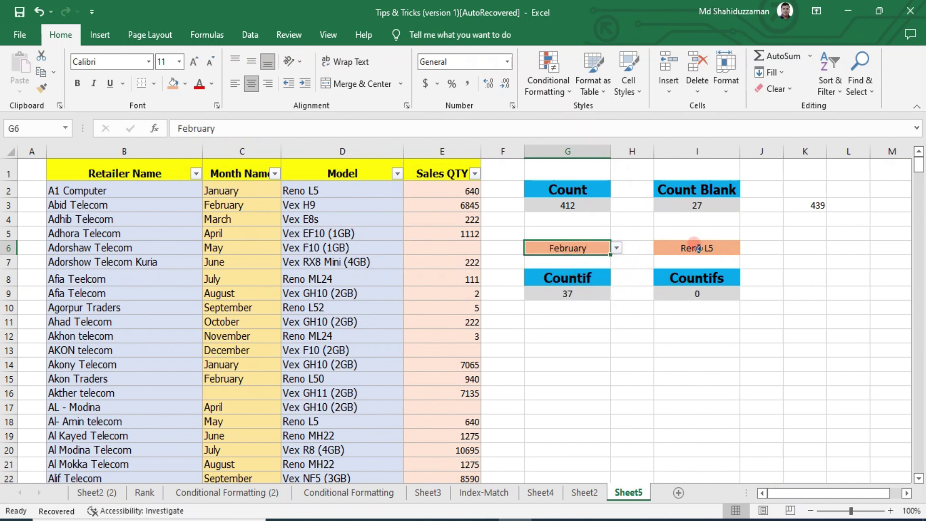
left_click(249, 205)
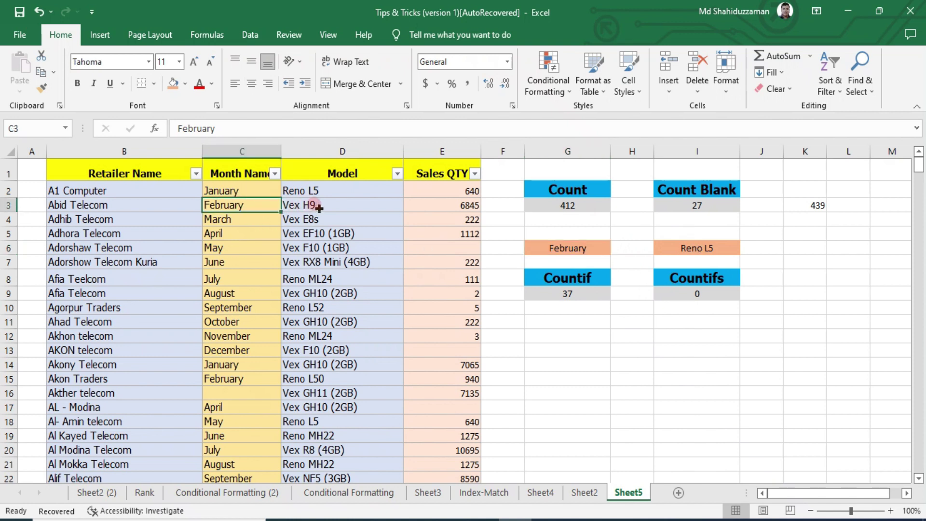
left_click(316, 206)
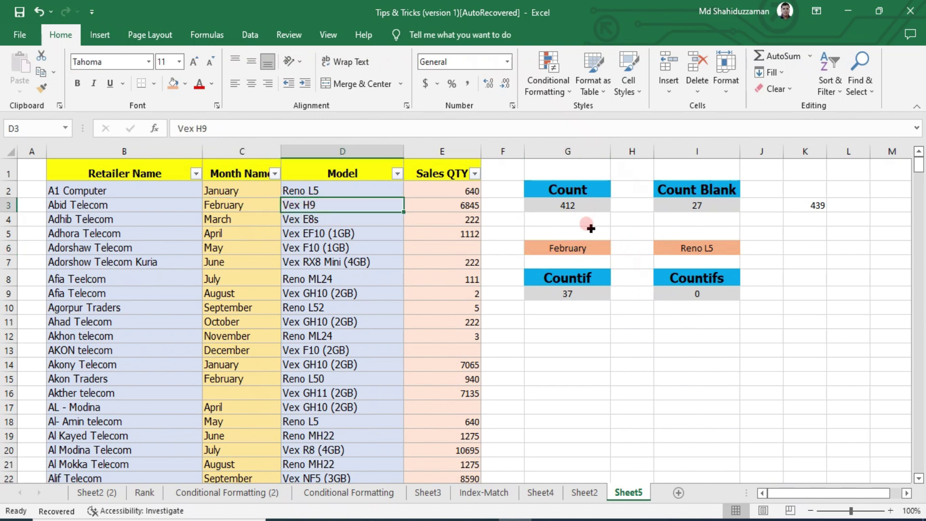
Step: Set the I6 model to Vex H9 and inspect the COUNTIFS formula in I9
left_click(721, 247)
left_click(746, 247)
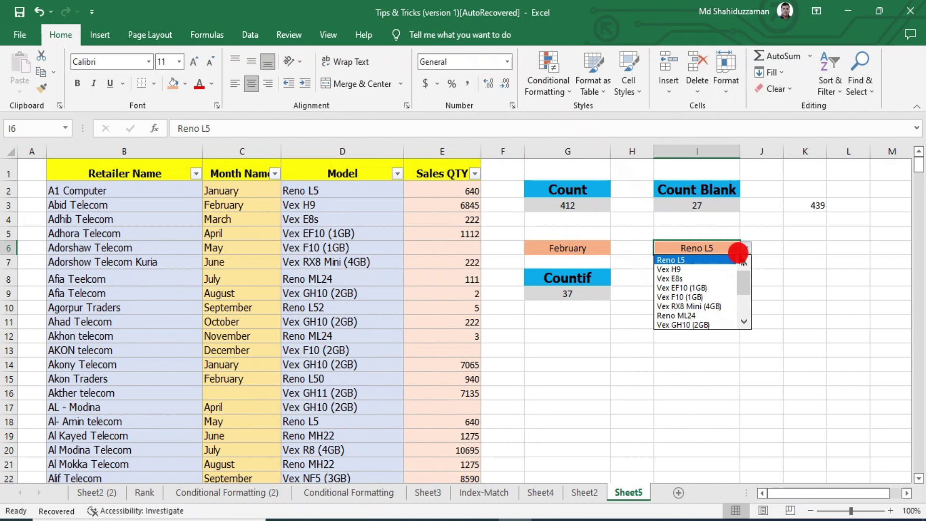
left_click(701, 273)
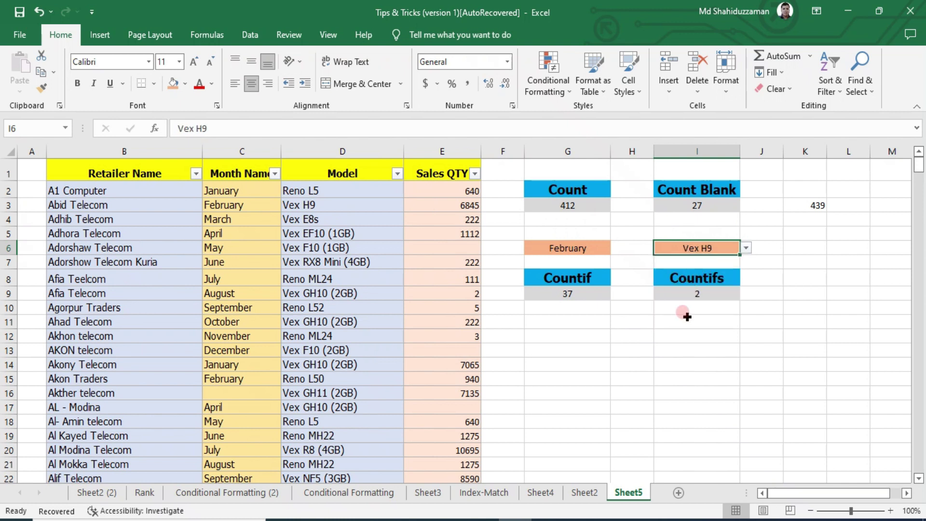
left_click(701, 292)
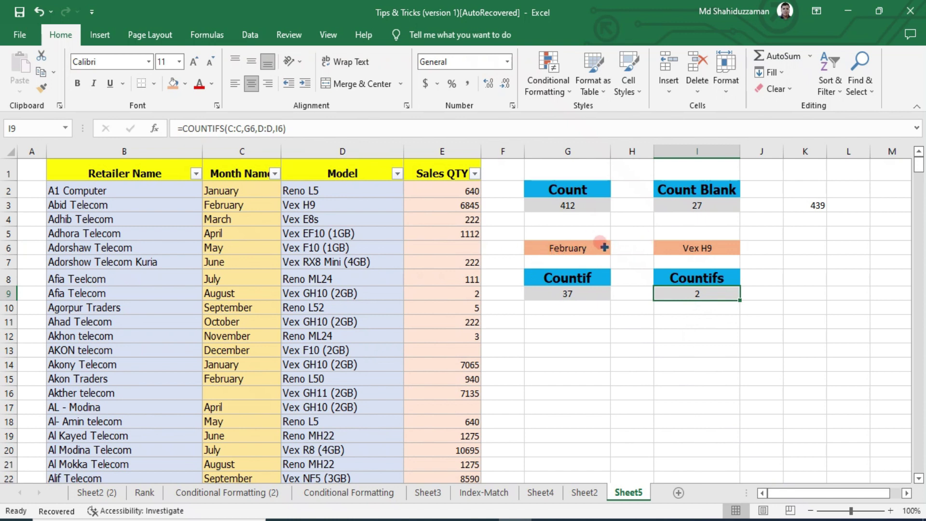
Step: Try the models Vex E8s, Vex F10 (1GB) and Reno L50 in I6
left_click(603, 248)
left_click(685, 248)
left_click(745, 247)
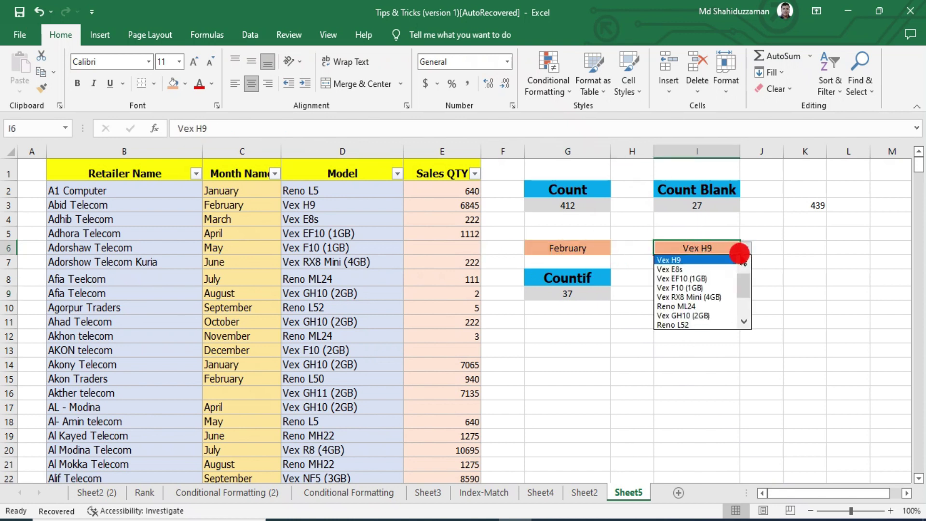
left_click(729, 270)
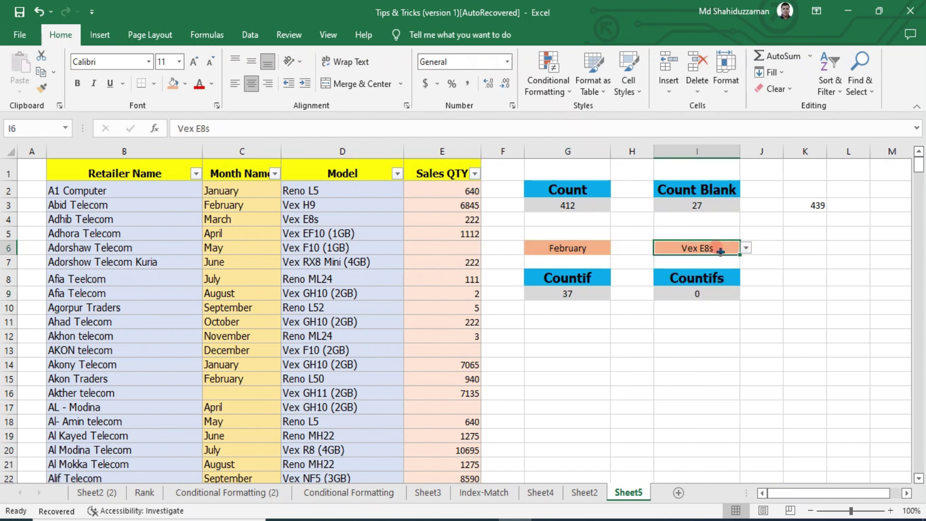
left_click(745, 248)
left_click(728, 284)
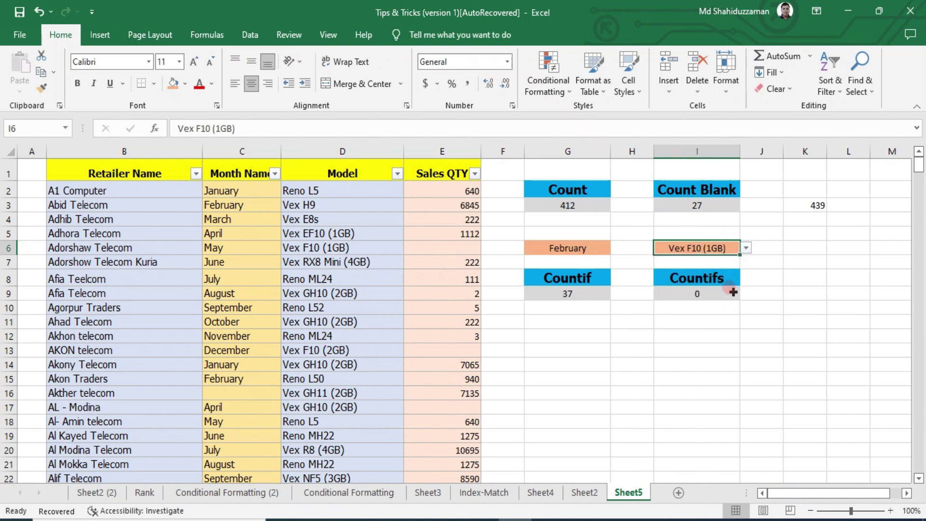
left_click(746, 247)
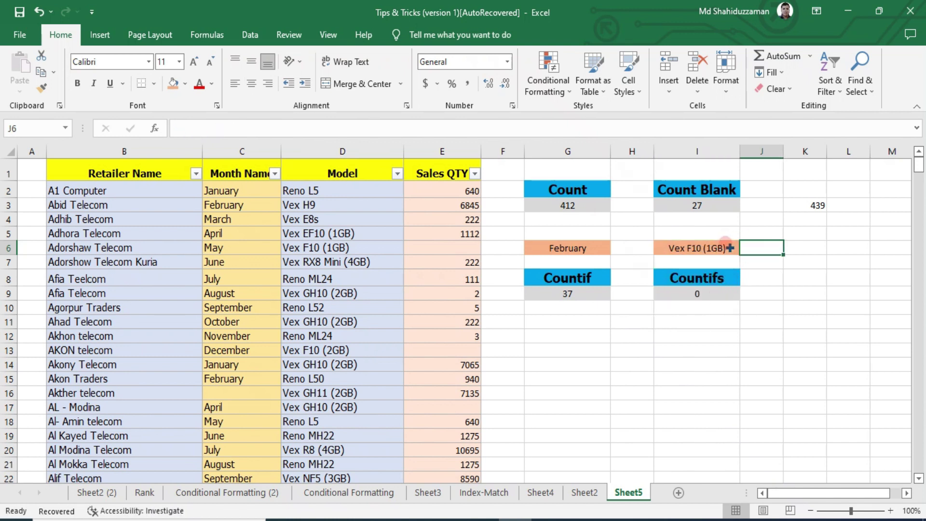
left_click(731, 248)
left_click(746, 247)
left_click(704, 314)
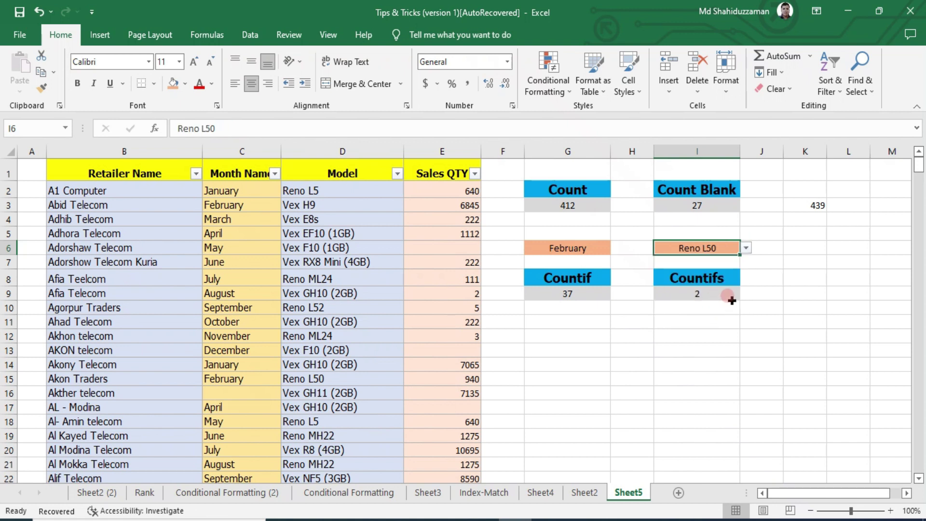
Step: Try Vex R8 (4GB), Reno MH22 and Vex E8s, finishing on Vex GH10 (2GB) for a Countifs of 5
left_click(746, 248)
left_click(706, 315)
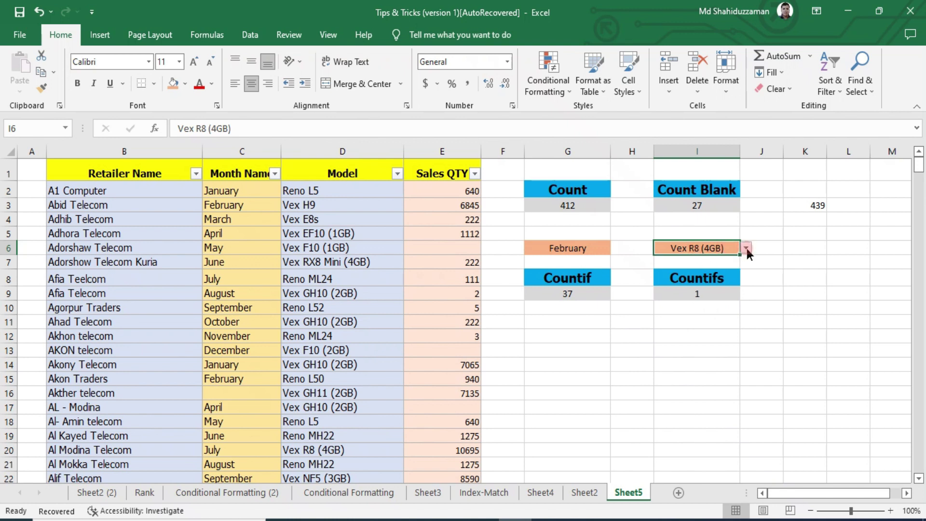
left_click(747, 248)
left_click(709, 312)
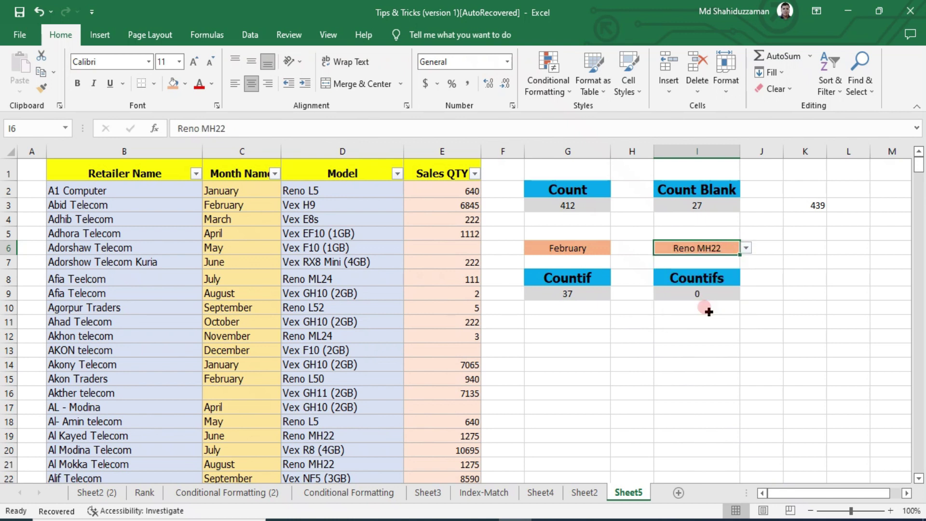
left_click(746, 248)
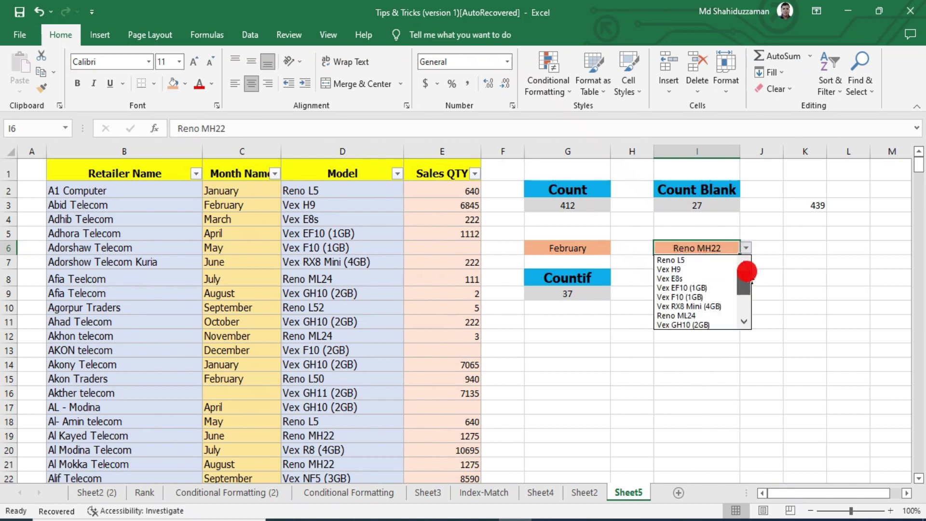
left_click(711, 278)
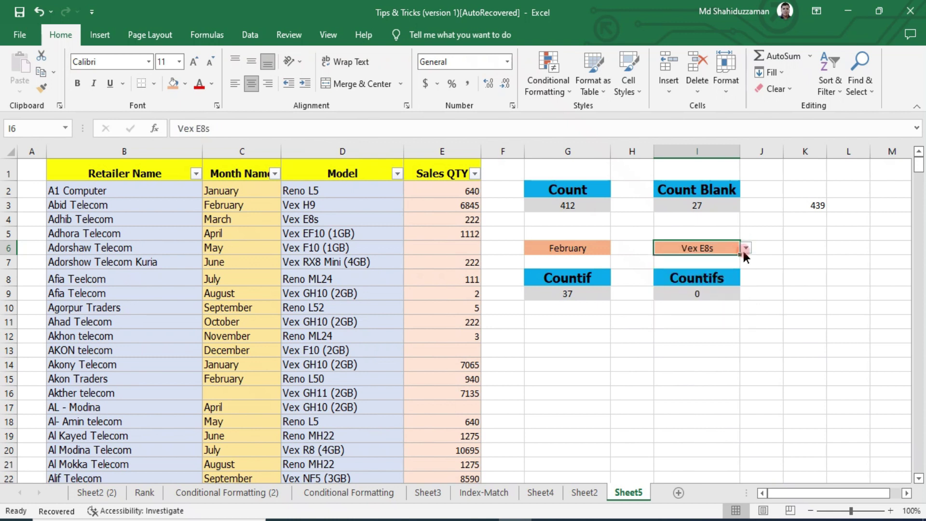
left_click(747, 247)
left_click(707, 287)
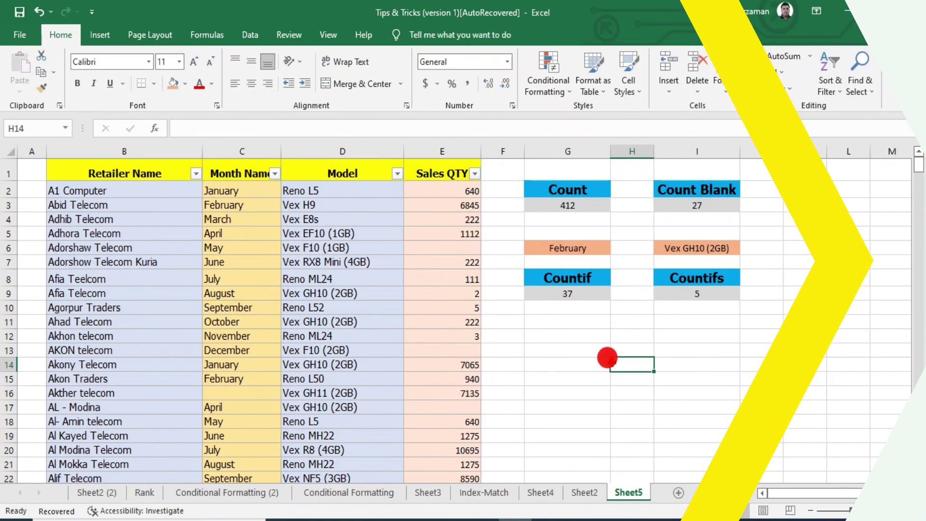
Step: Switch the G6 month to June, then November, and check the COUNTIFS formula in I9
left_click(596, 246)
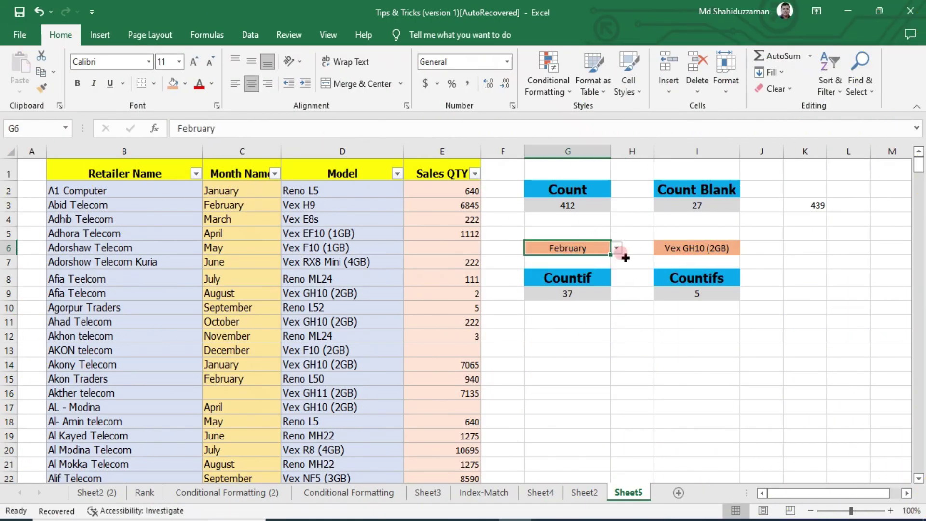
left_click(617, 248)
left_click(579, 300)
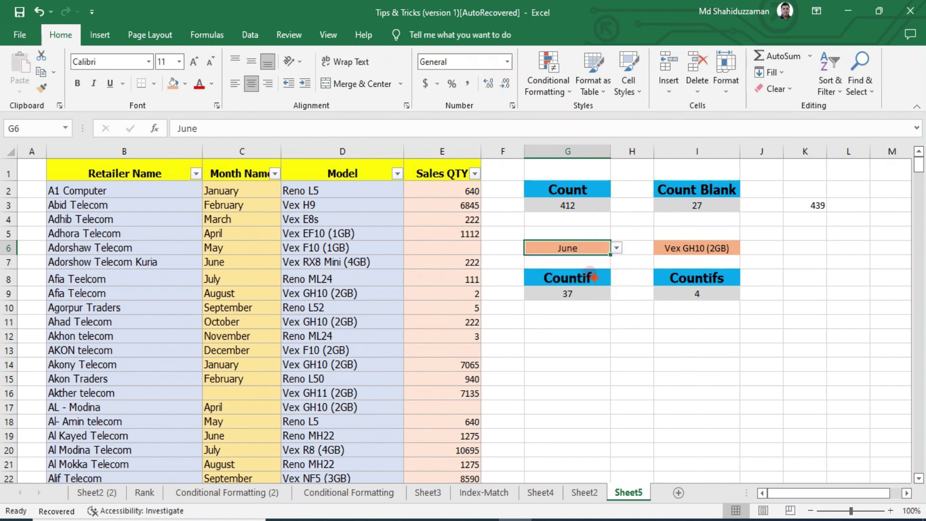
left_click(616, 248)
left_click(564, 315)
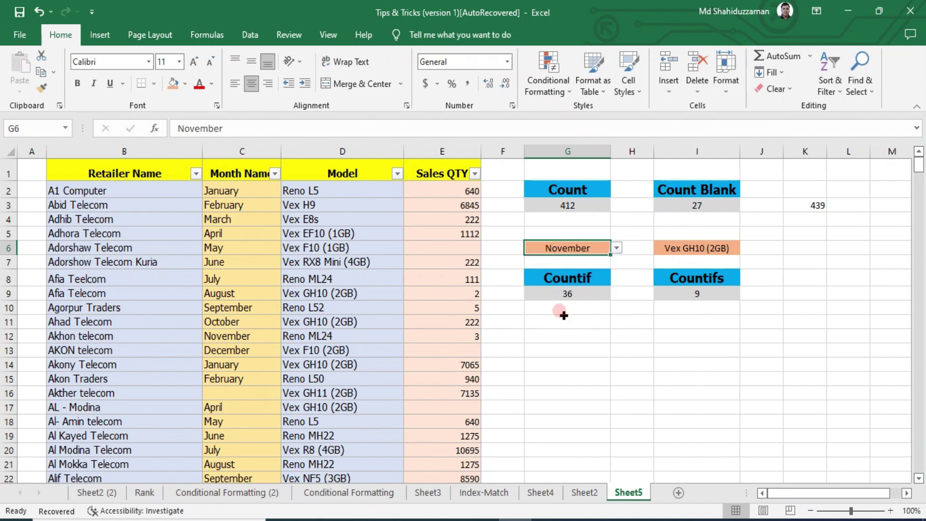
left_click(670, 293)
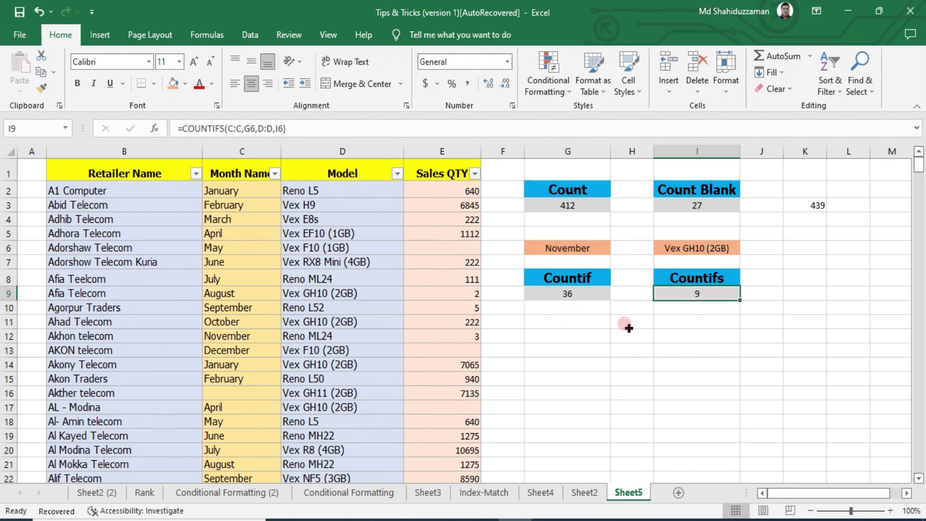
left_click(673, 321)
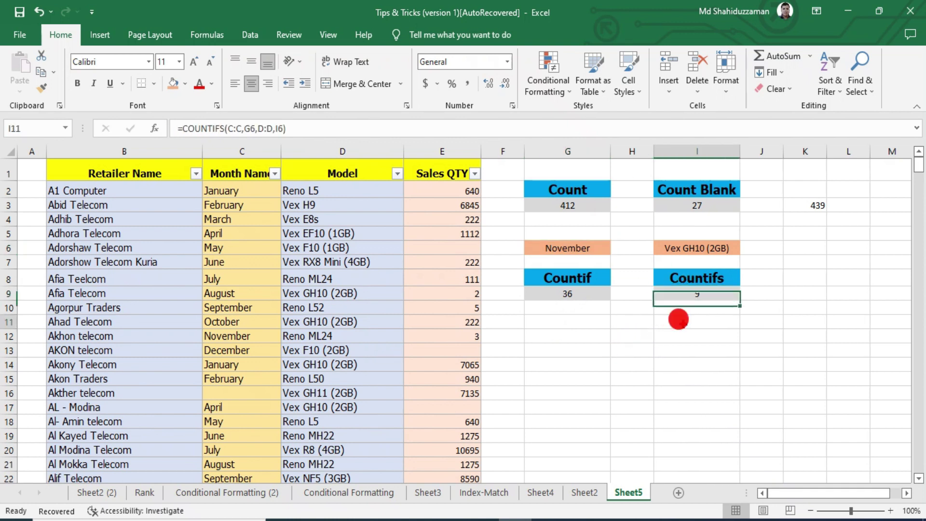